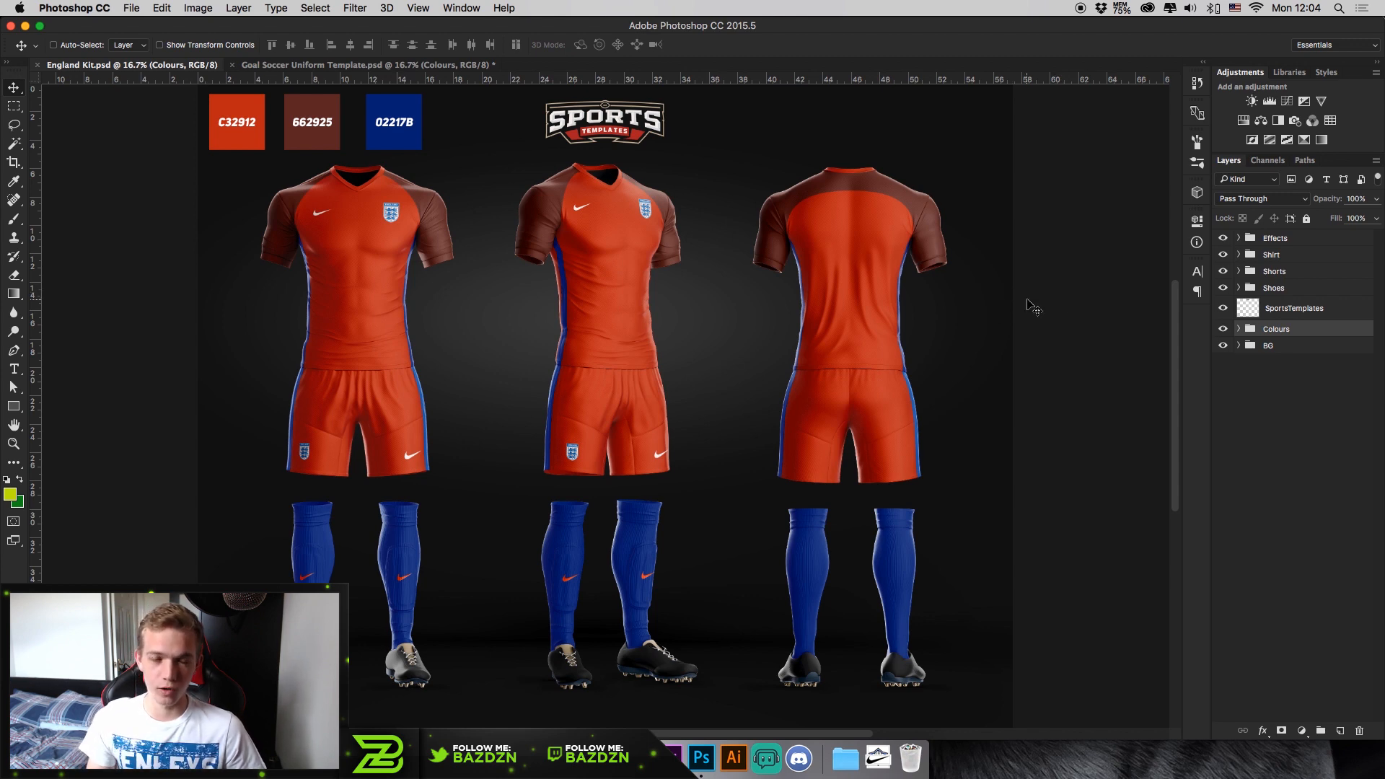
# - Examine the finished England kit mockup from the front, three-quarter and back views, including its colour swatches
pyautogui.press('super+minus')
pyautogui.press('super+plus')
pyautogui.press('super+minus')
pyautogui.press('super+plus')
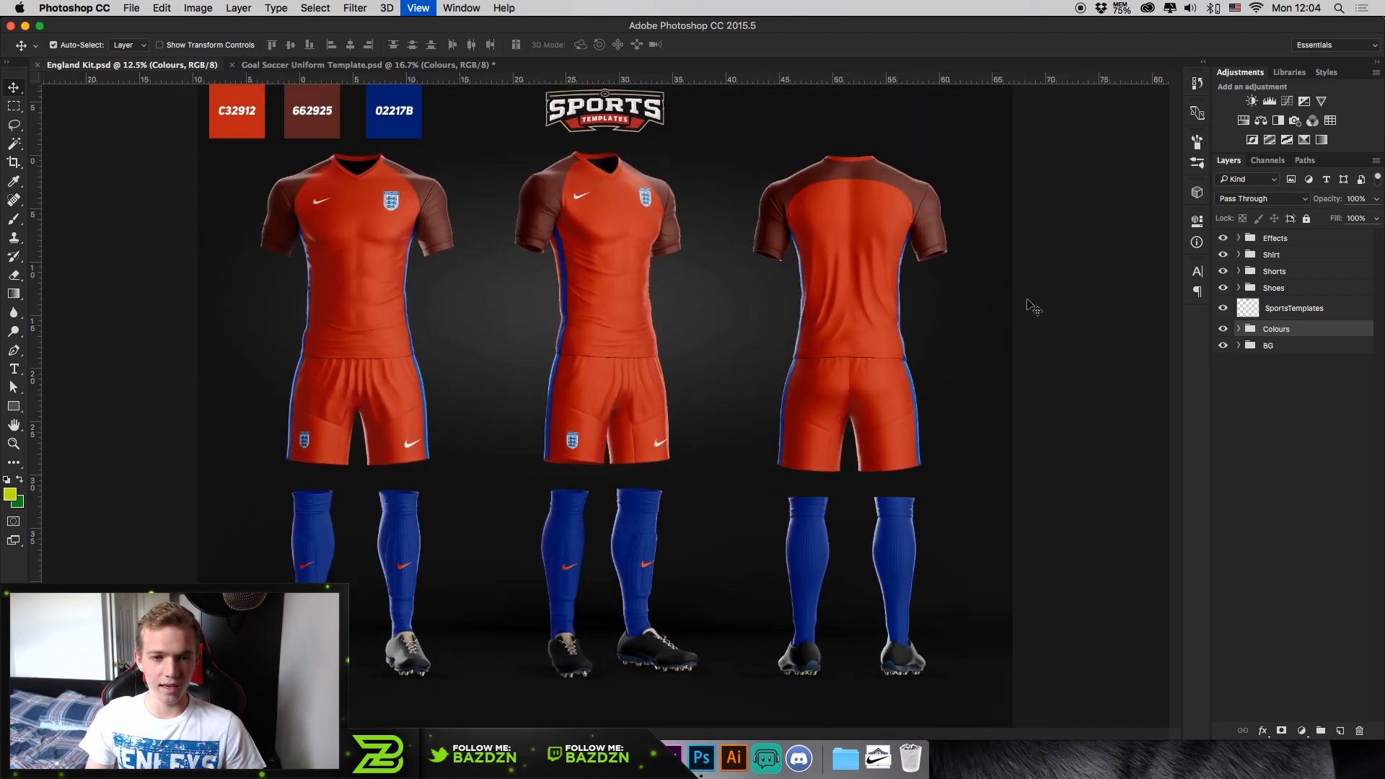
pyautogui.press('super+plus')
pyautogui.scroll(3, 805, 133)
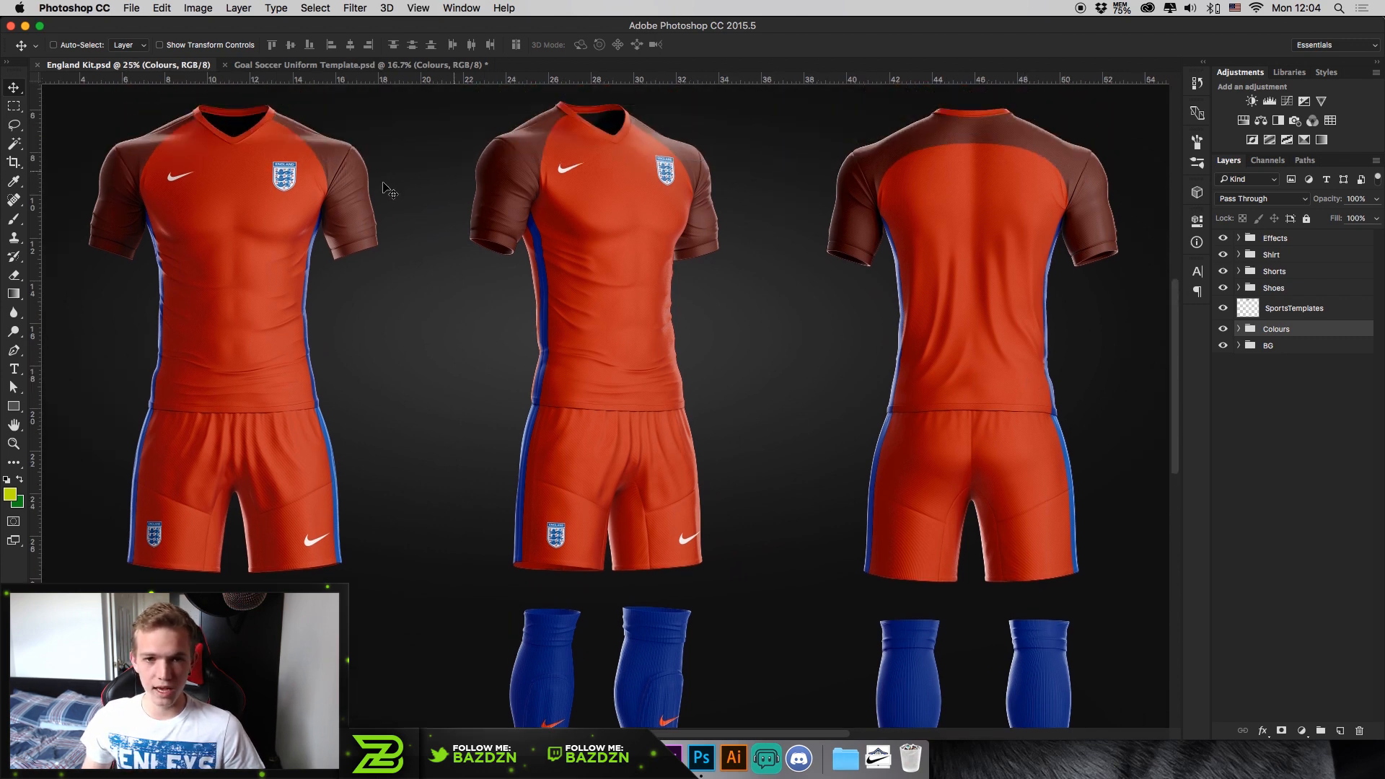
pyautogui.press('super+minus')
pyautogui.press('super+plus')
pyautogui.press('super+minus')
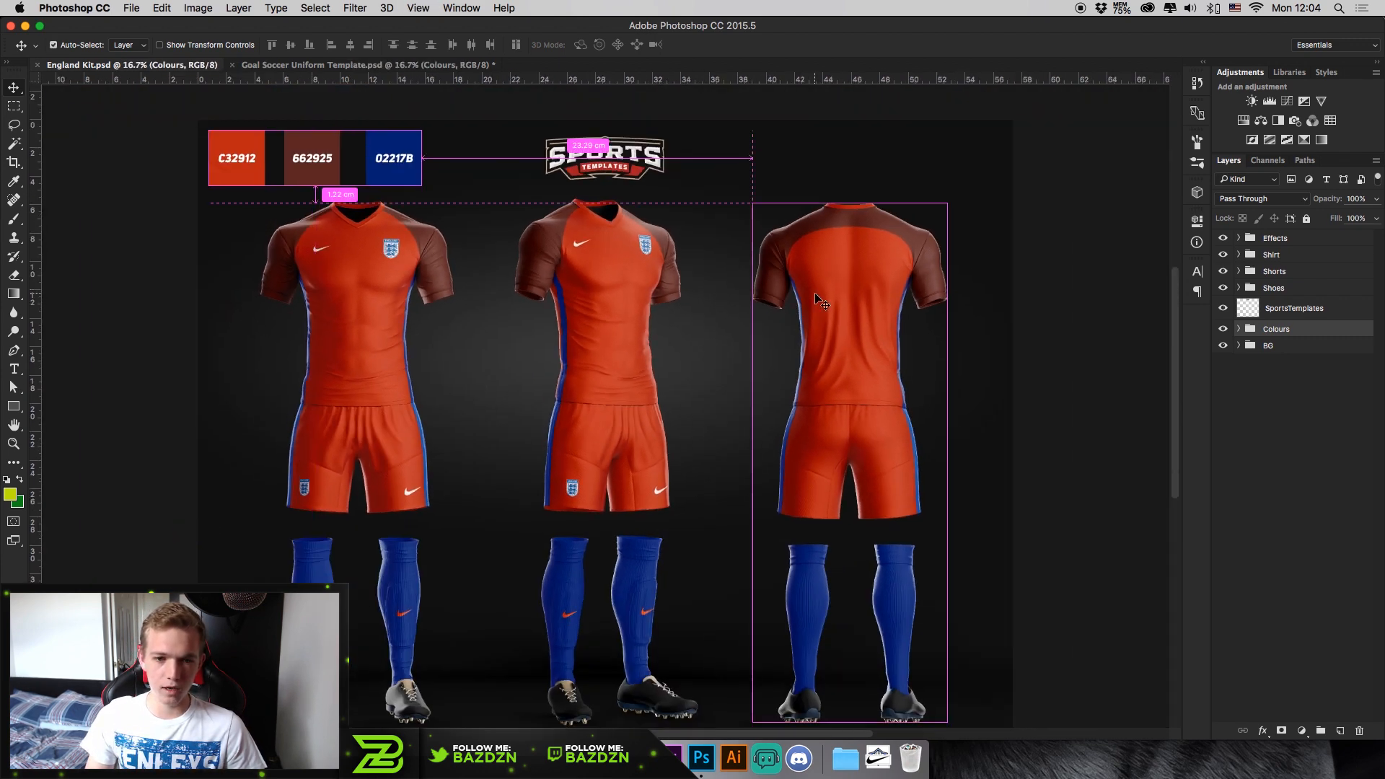
pyautogui.press('super+minus')
pyautogui.press('super+plus')
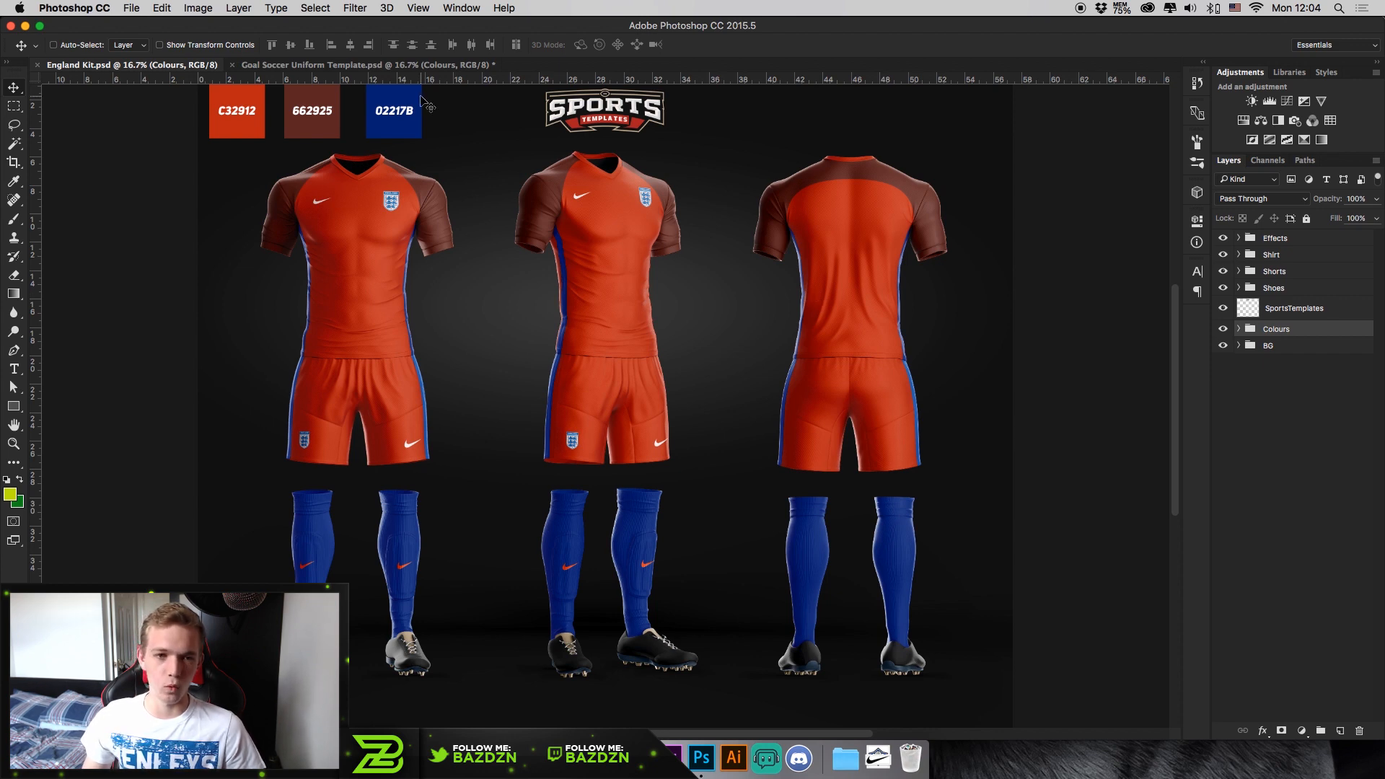
# - Delete the Colours group from the England Kit document
pyautogui.press('Delete')
pyautogui.press('super+minus')
pyautogui.press('super+plus')
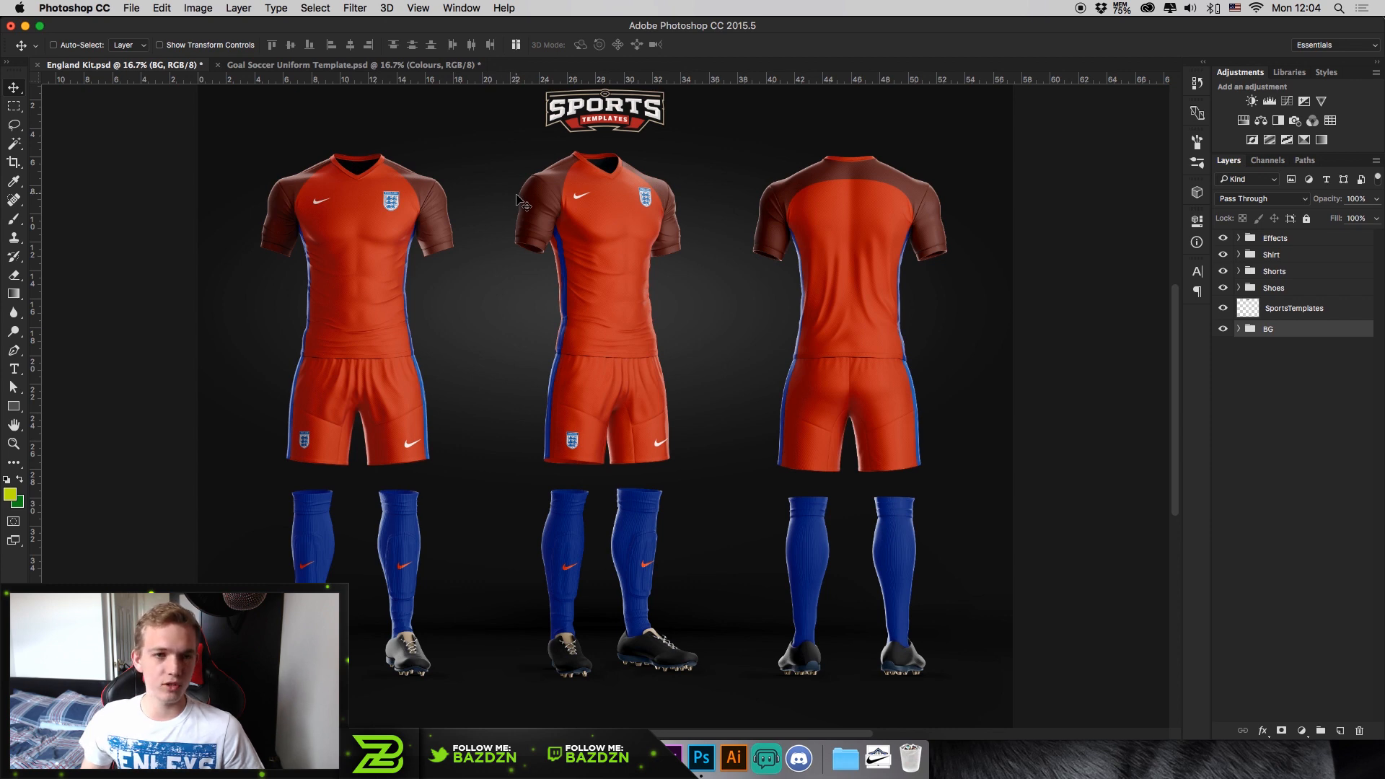
# - Compare the England kit with Goal Soccer Uniform Template.psd, ending on the template and its three colour swatches
pyautogui.click(360, 67)
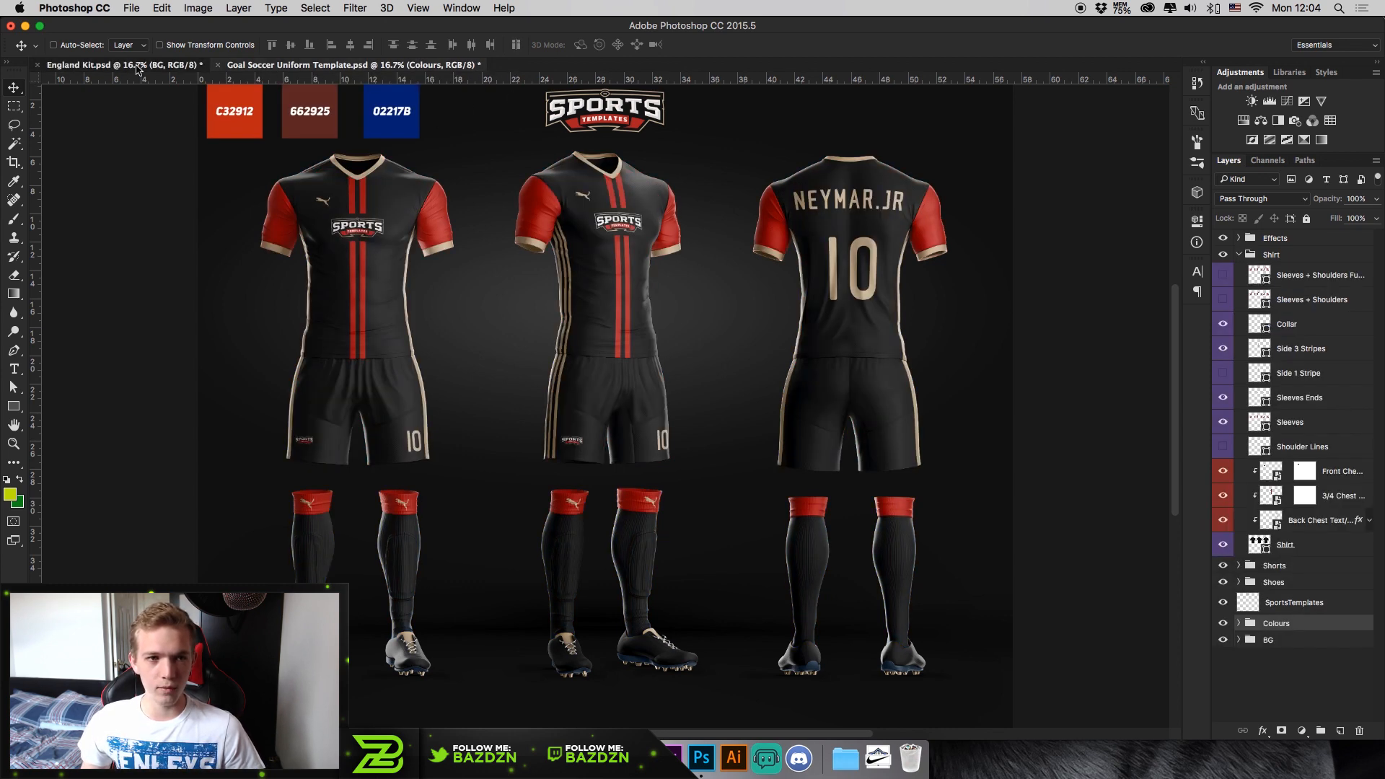
pyautogui.click(137, 66)
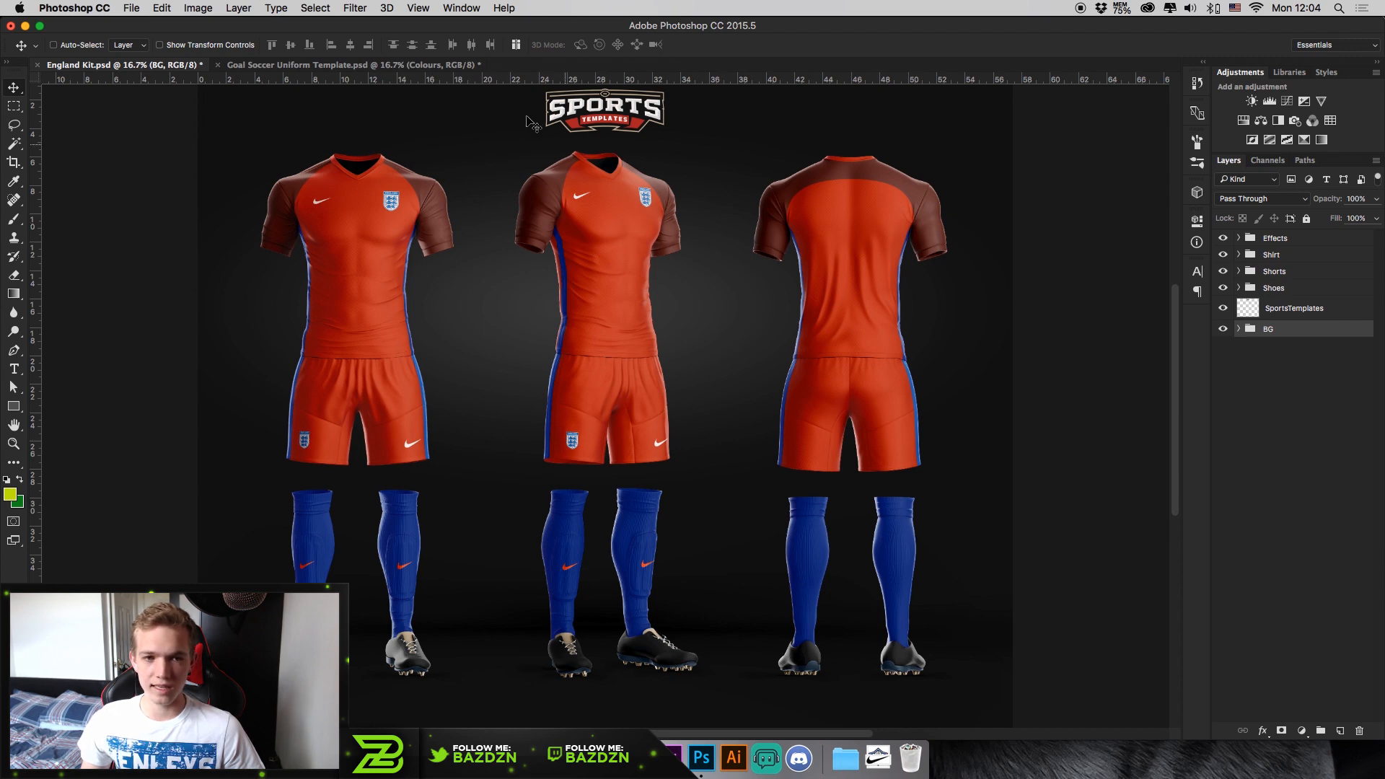
pyautogui.click(349, 67)
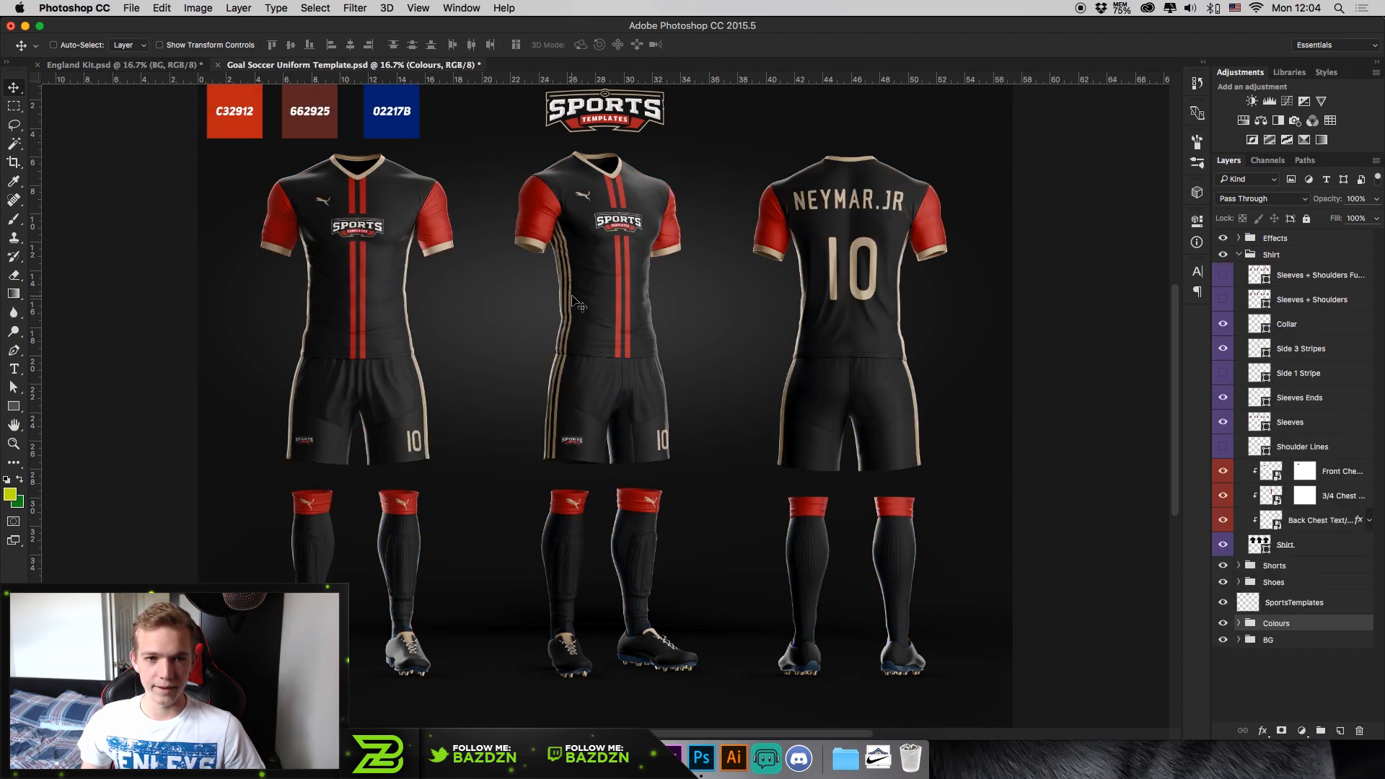
pyautogui.press('super+minus')
pyautogui.press('super+plus')
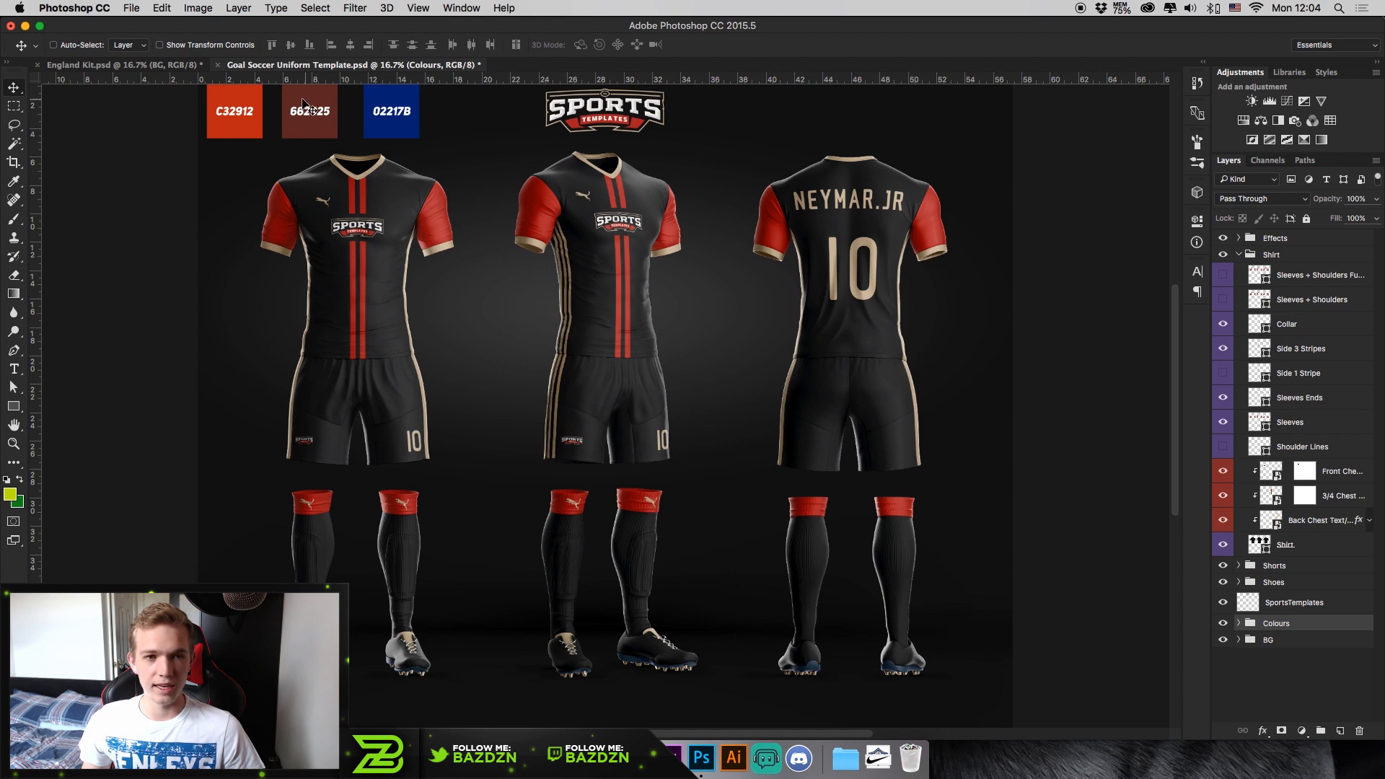
pyautogui.press('super+minus')
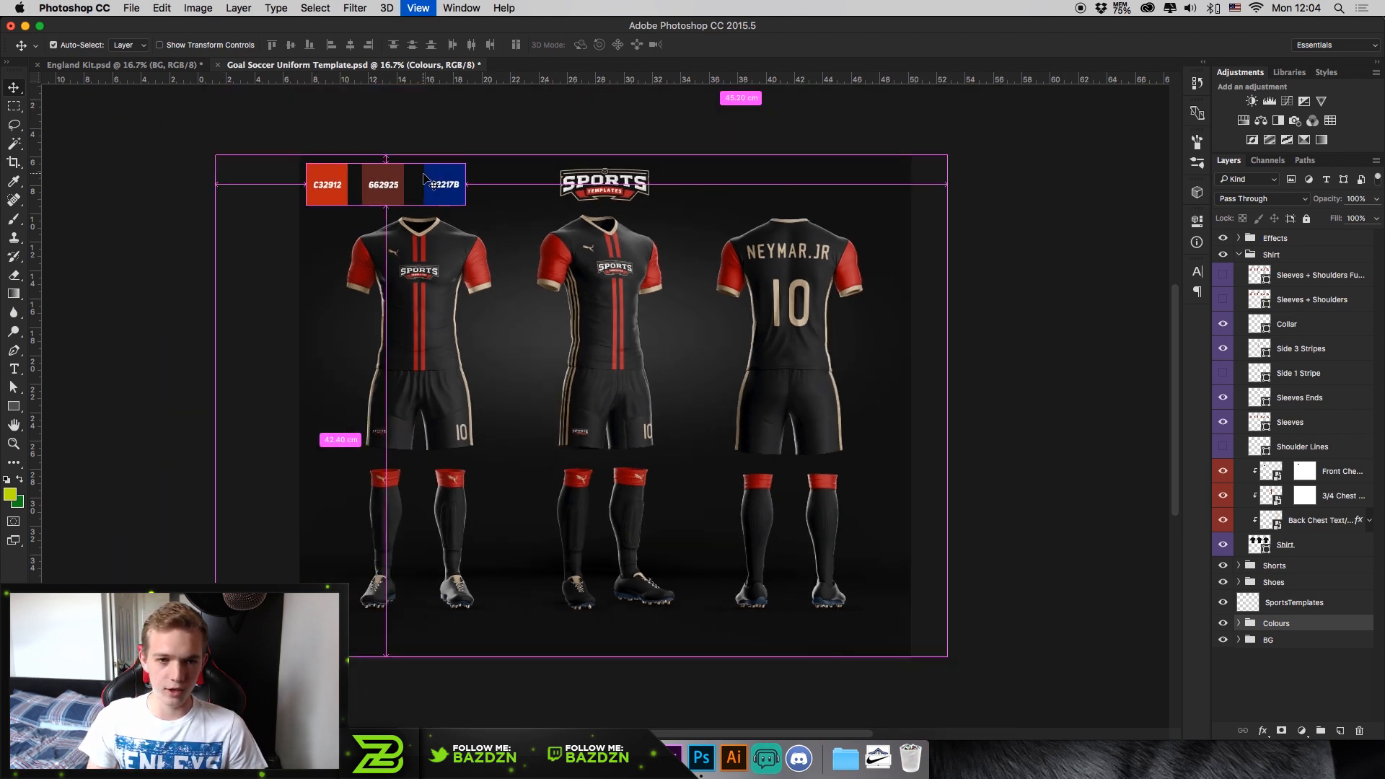
pyautogui.press('super+plus')
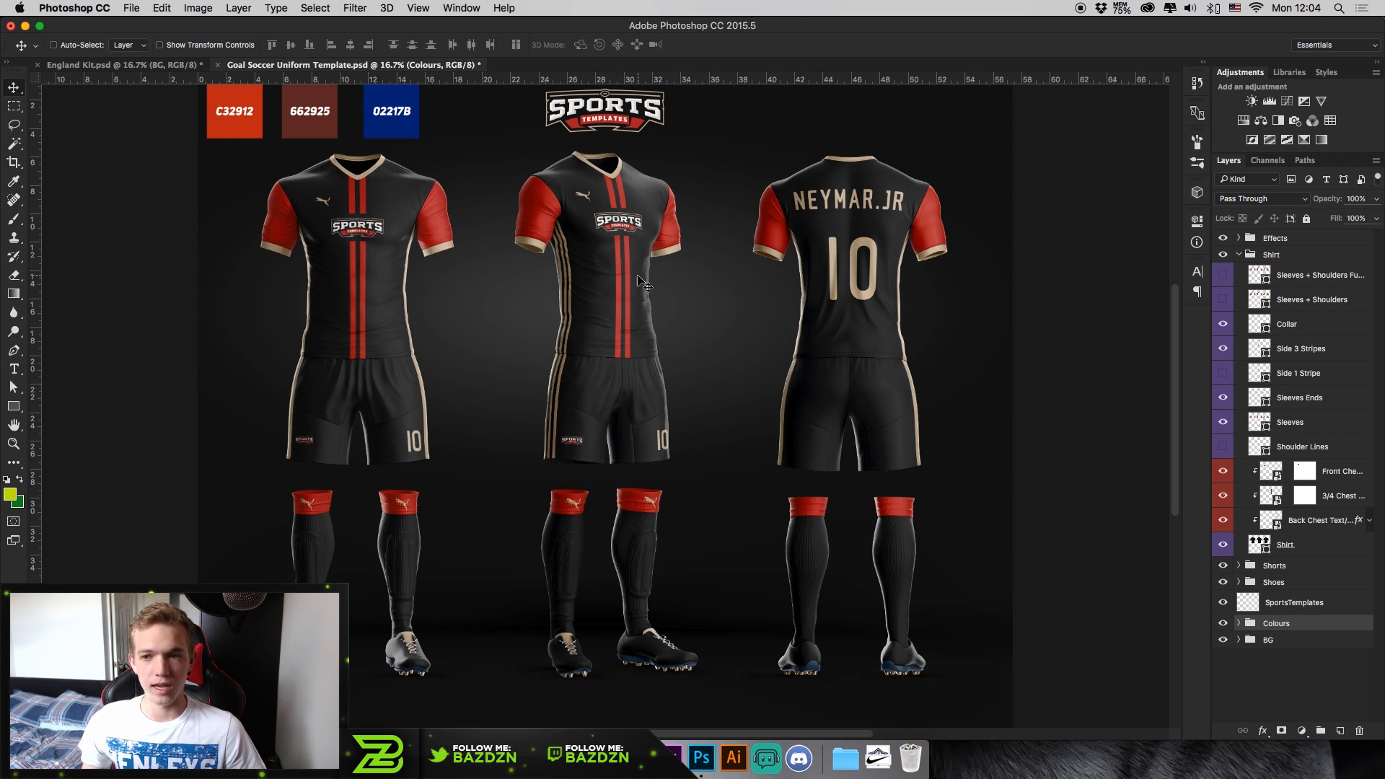
# - Collapse and re-expand the Shirt group in the template to review its layers
pyautogui.click(1240, 255)
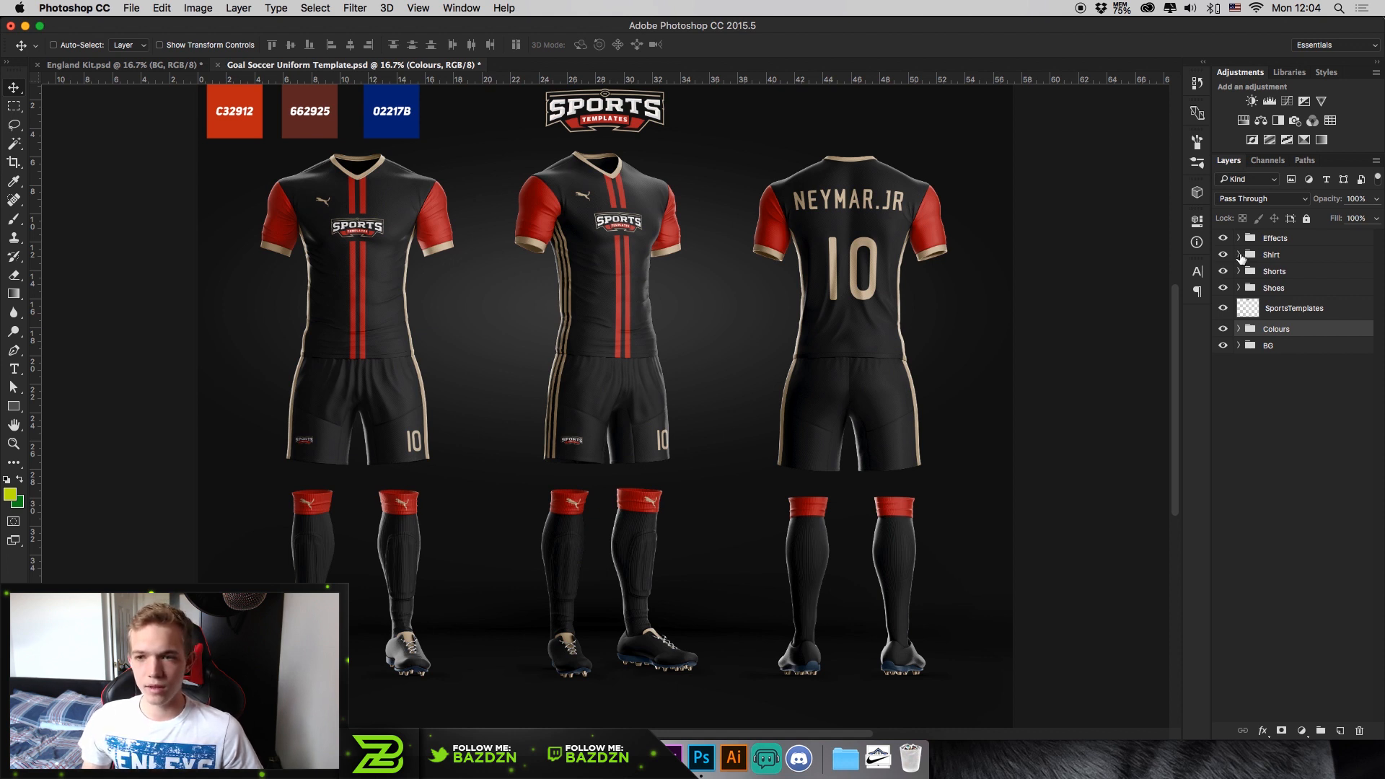
pyautogui.click(1239, 255)
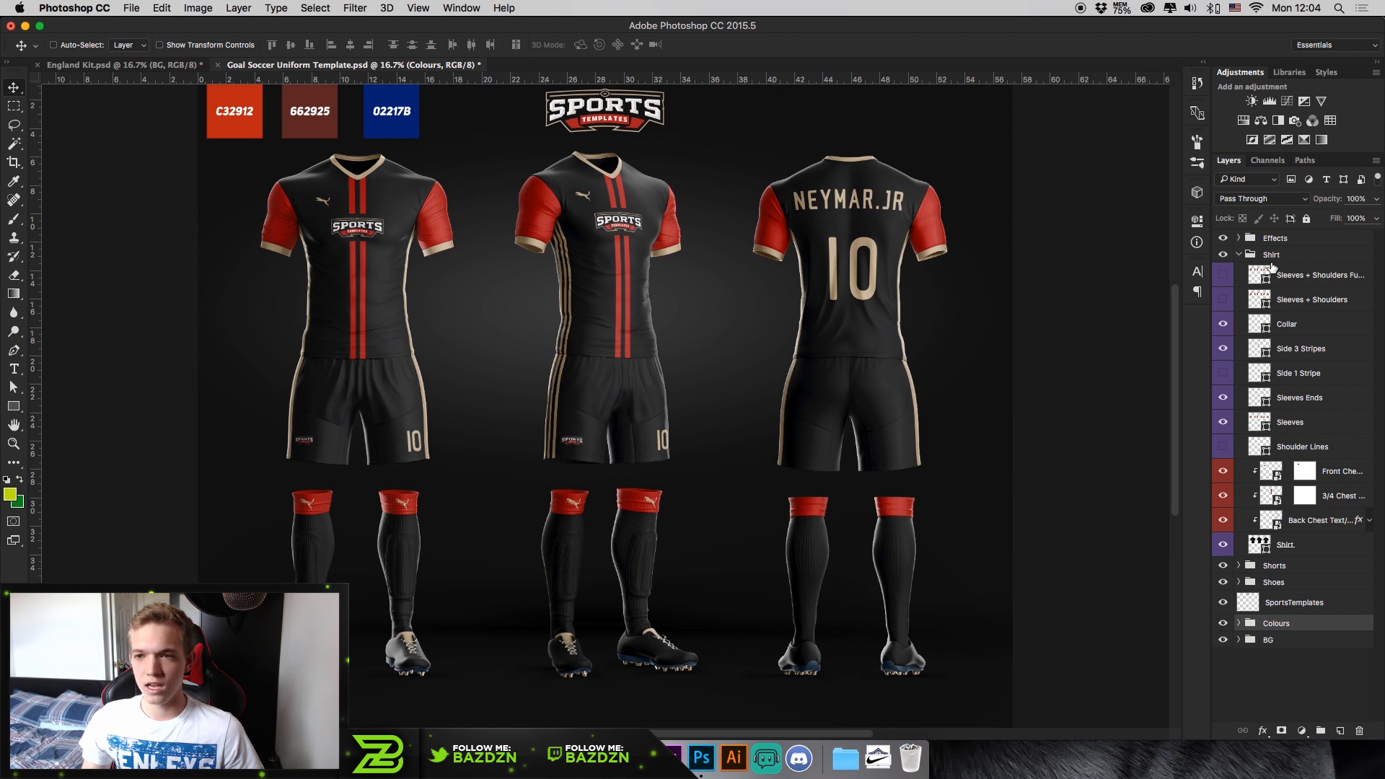
pyautogui.click(1239, 254)
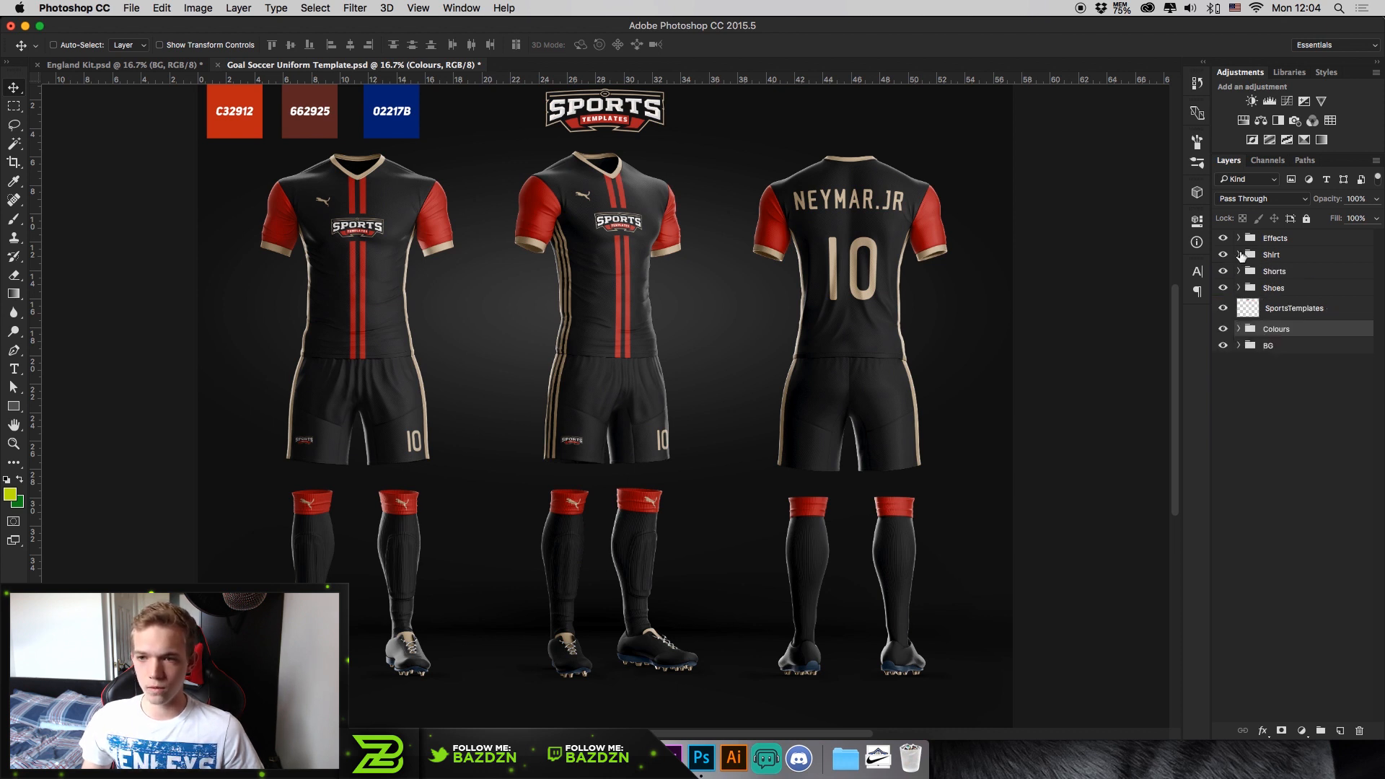
pyautogui.click(1241, 255)
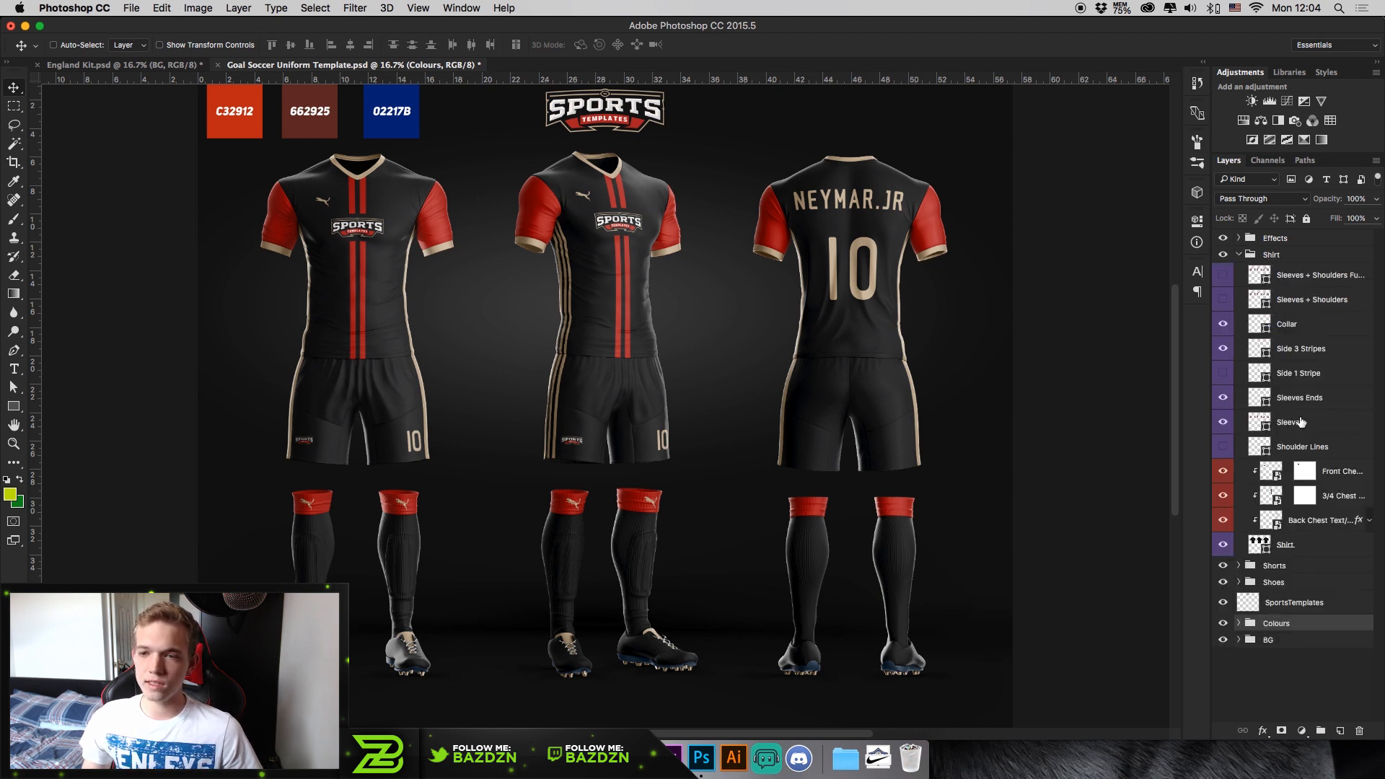
# - Select the Sleeves + Shoulders Full Back layer in the Shirt group and make it visible
pyautogui.click(1222, 276)
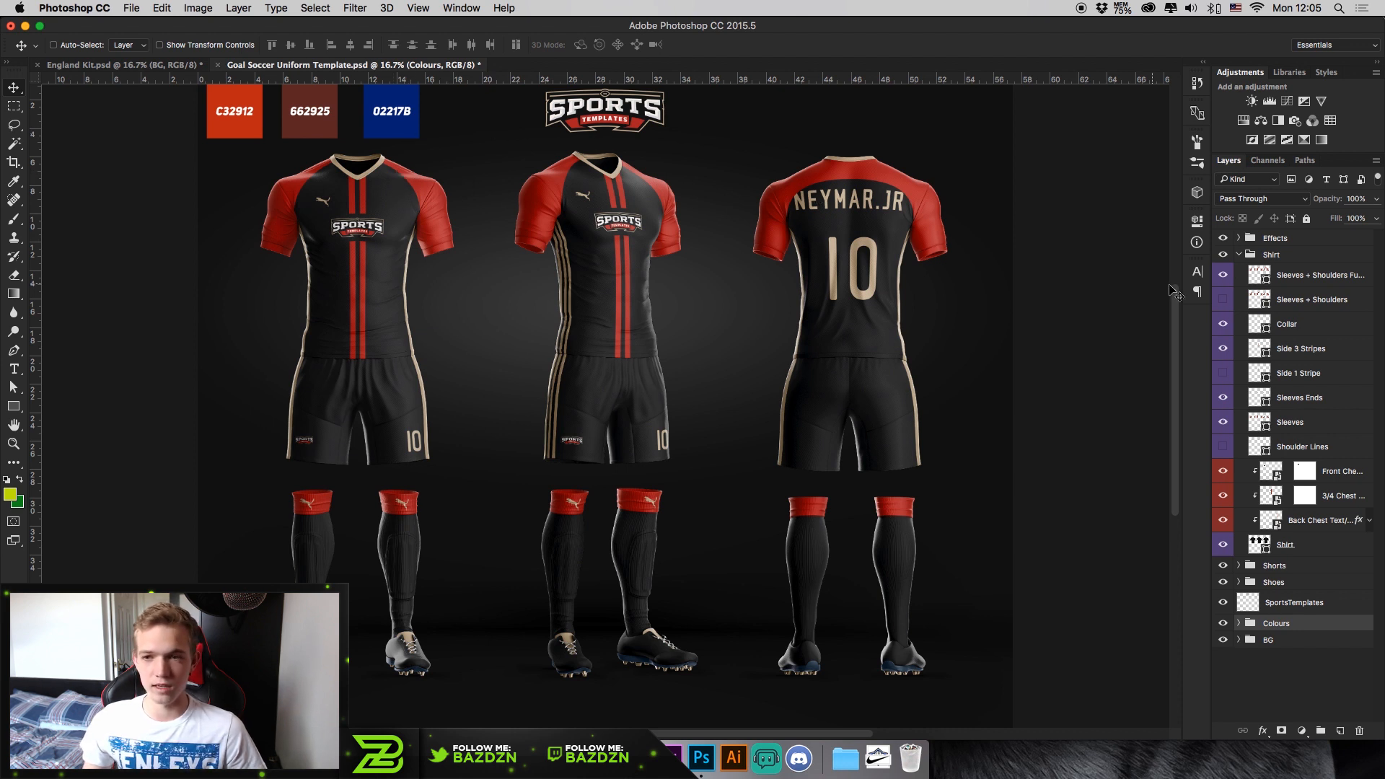
pyautogui.click(1224, 276)
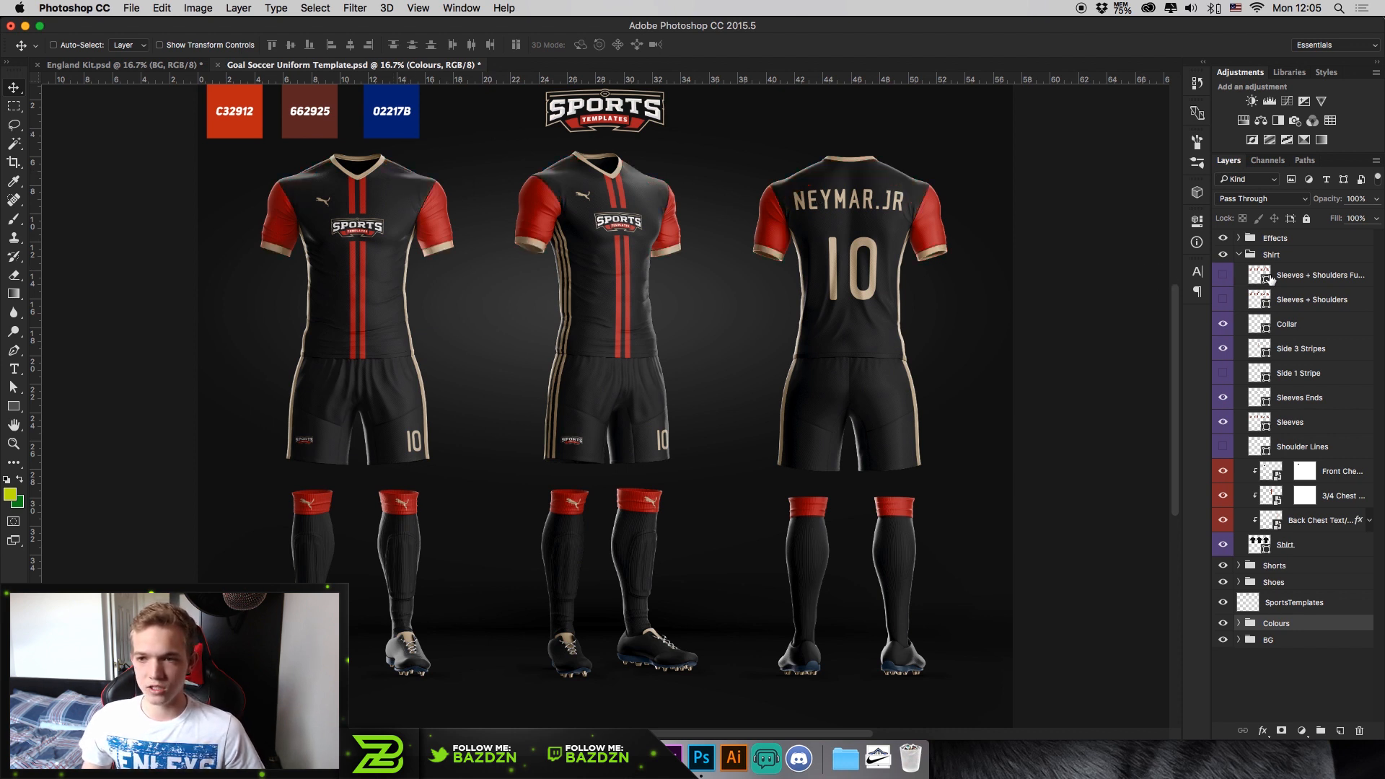
pyautogui.click(1304, 281)
pyautogui.click(1223, 275)
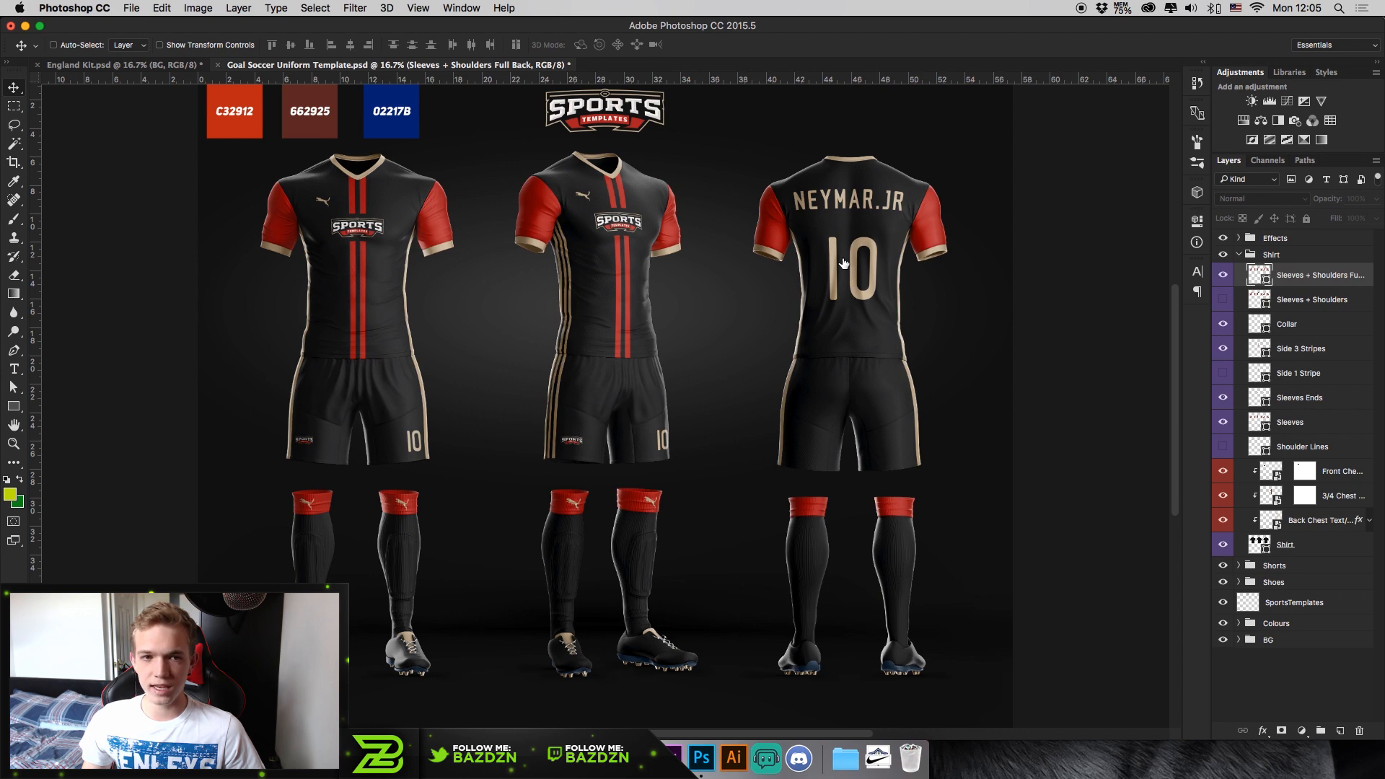
pyautogui.scroll(3, 292, 179)
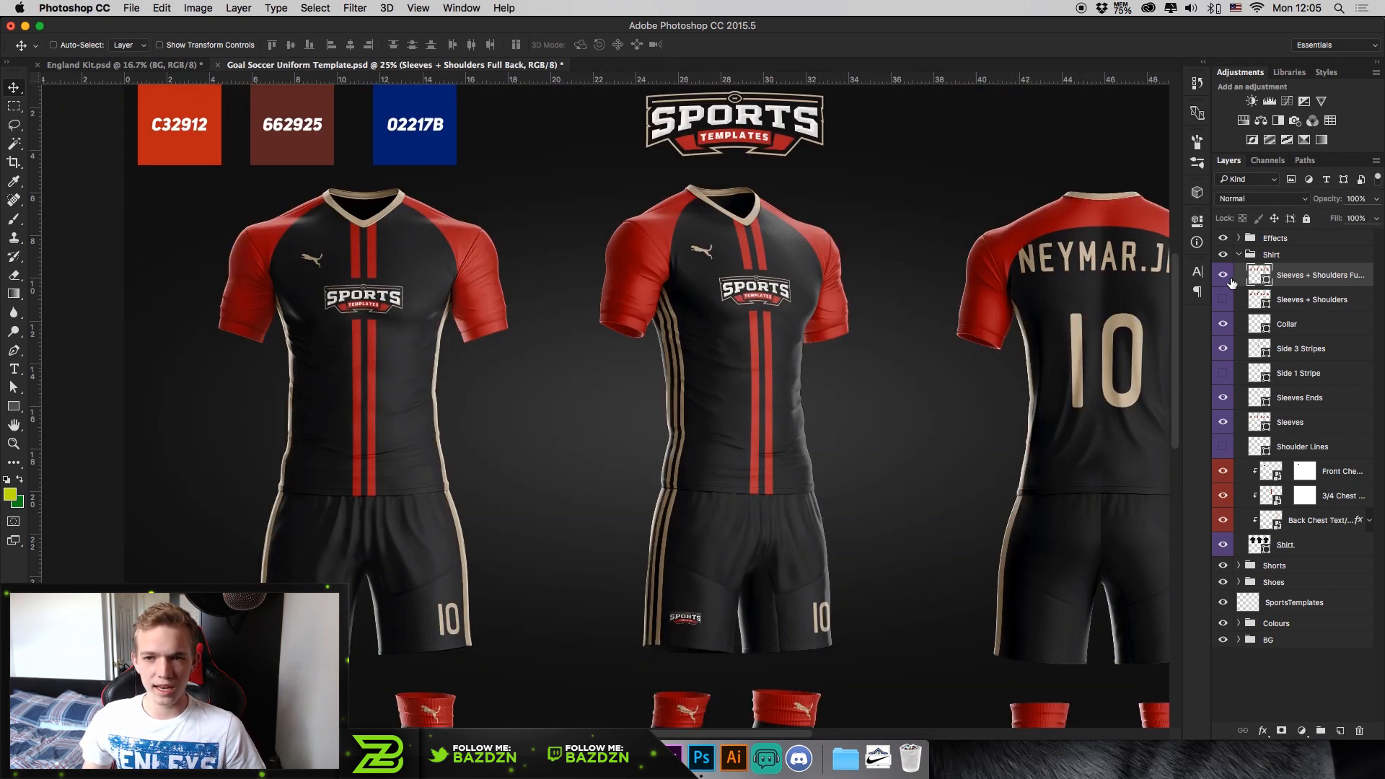
pyautogui.click(1225, 276)
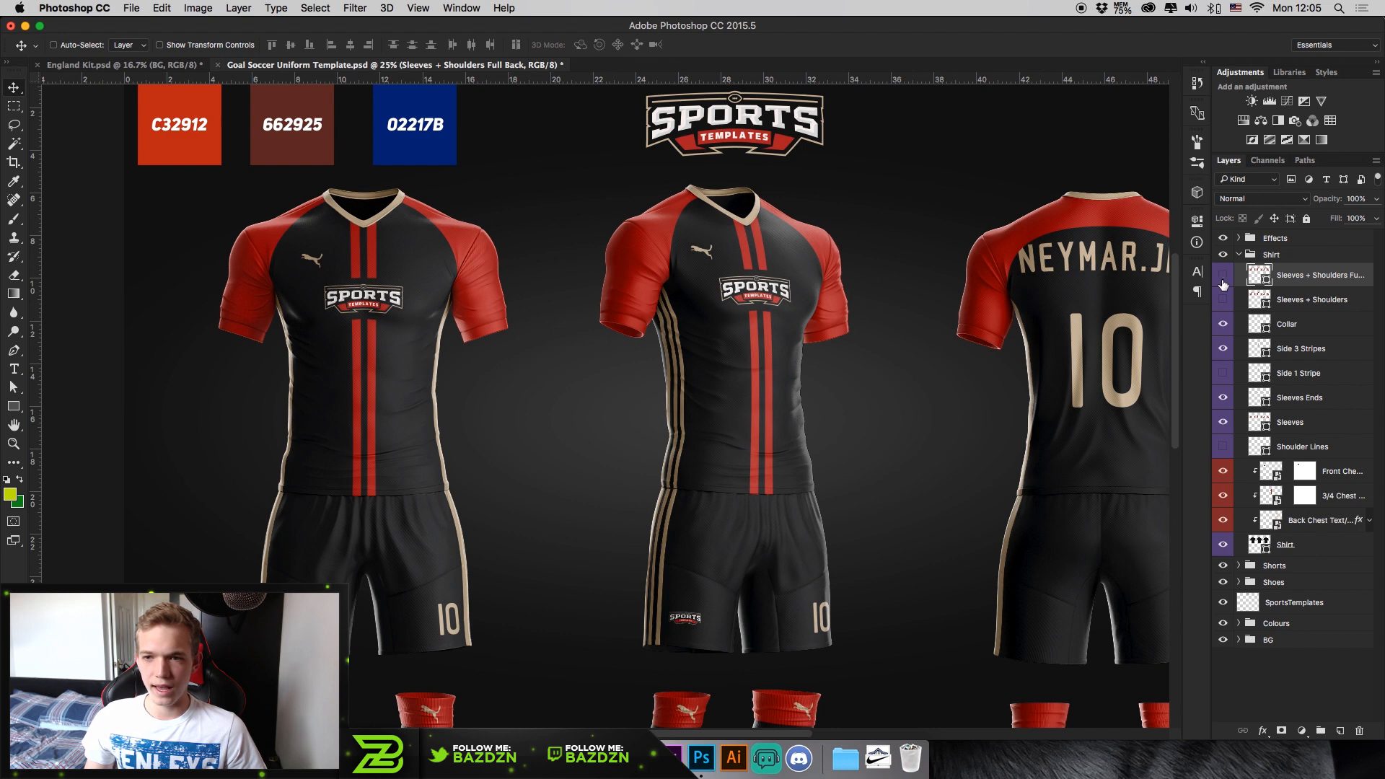
pyautogui.click(1223, 281)
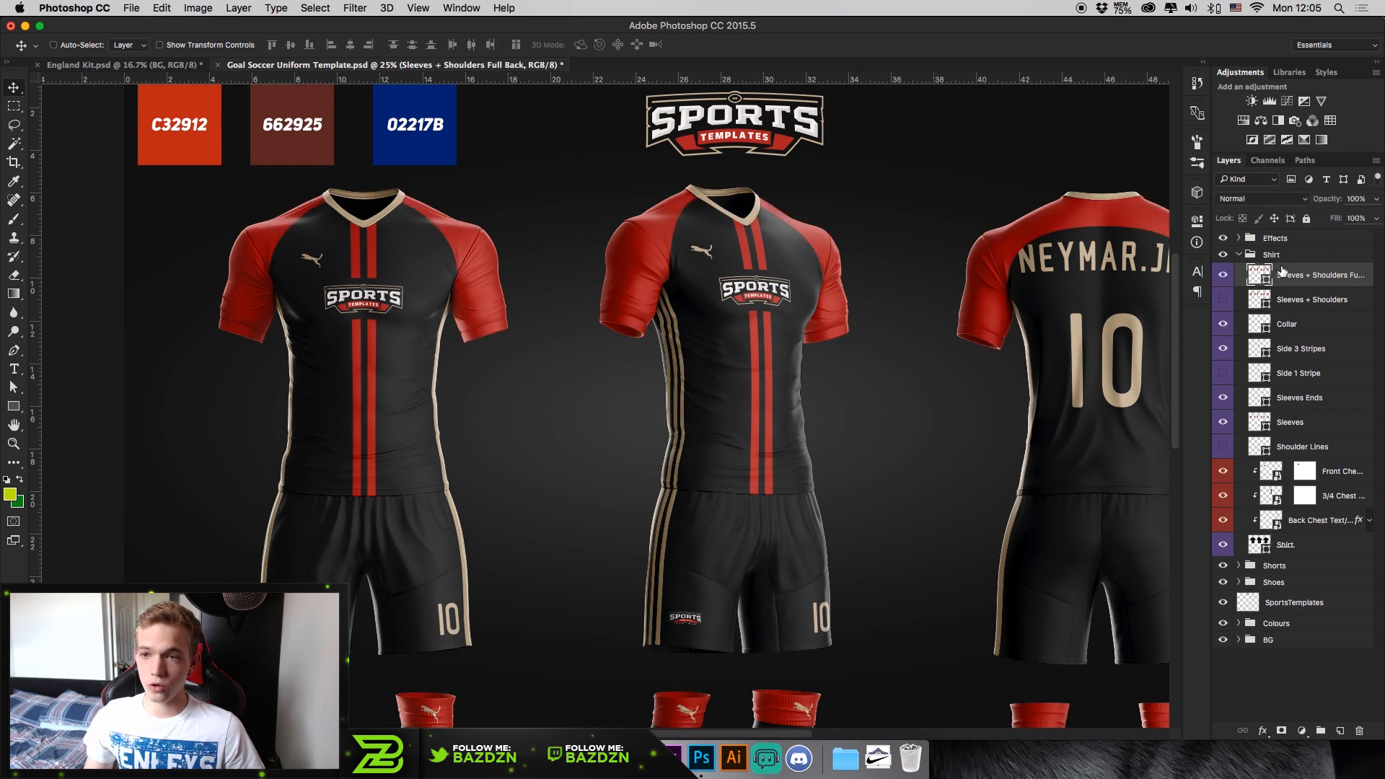
# - Toggle the Sleeves + Shoulders Full Back layer to check its shoulder coverage, leave it visible, and compare with the England kit document
pyautogui.press('super+minus')
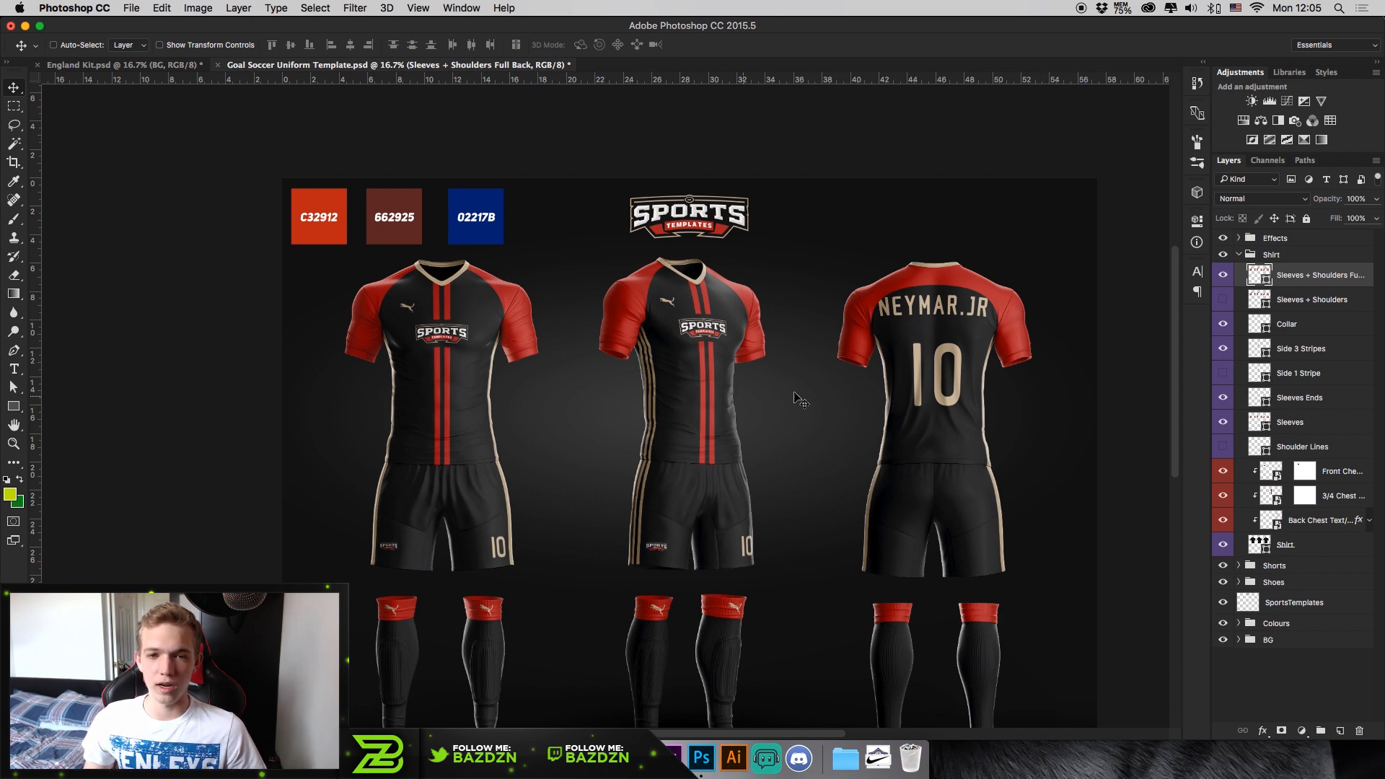
pyautogui.press('super+plus')
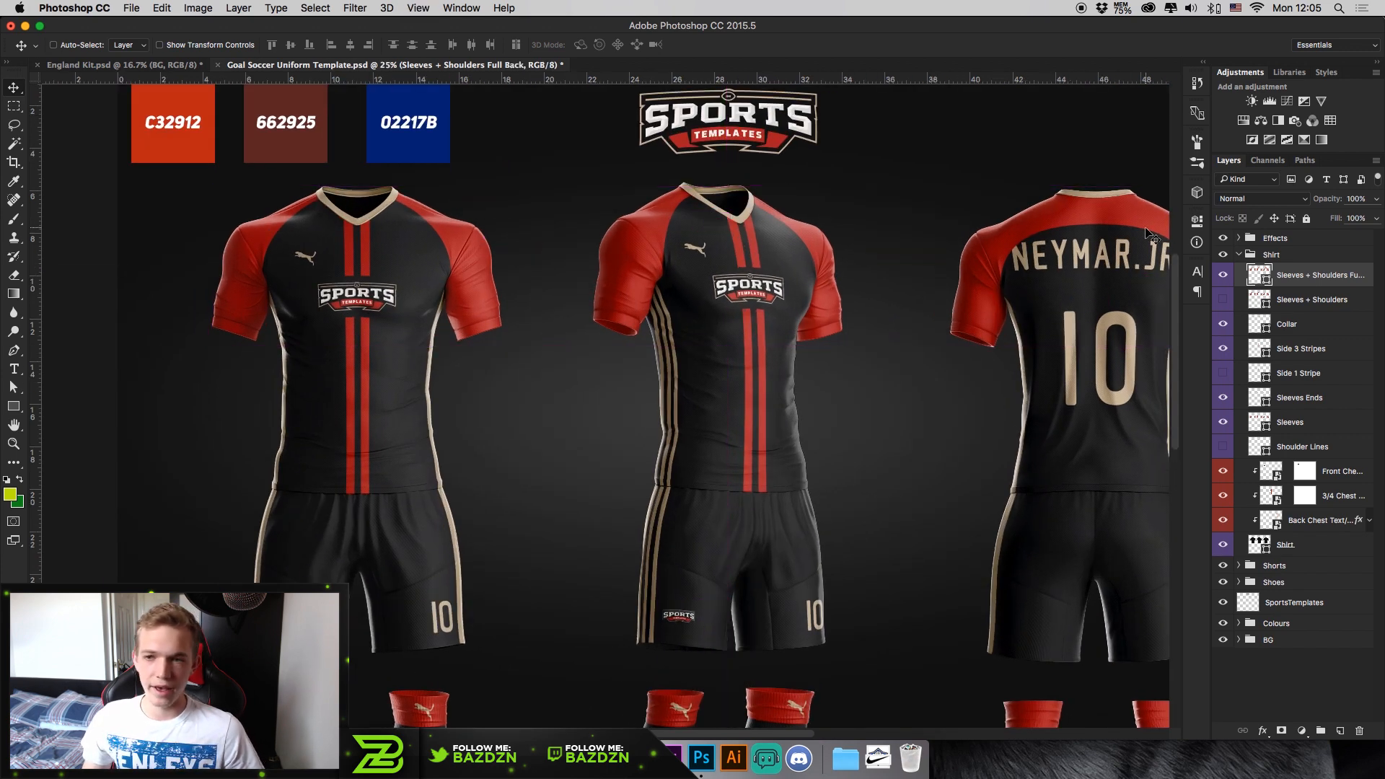
pyautogui.click(1224, 277)
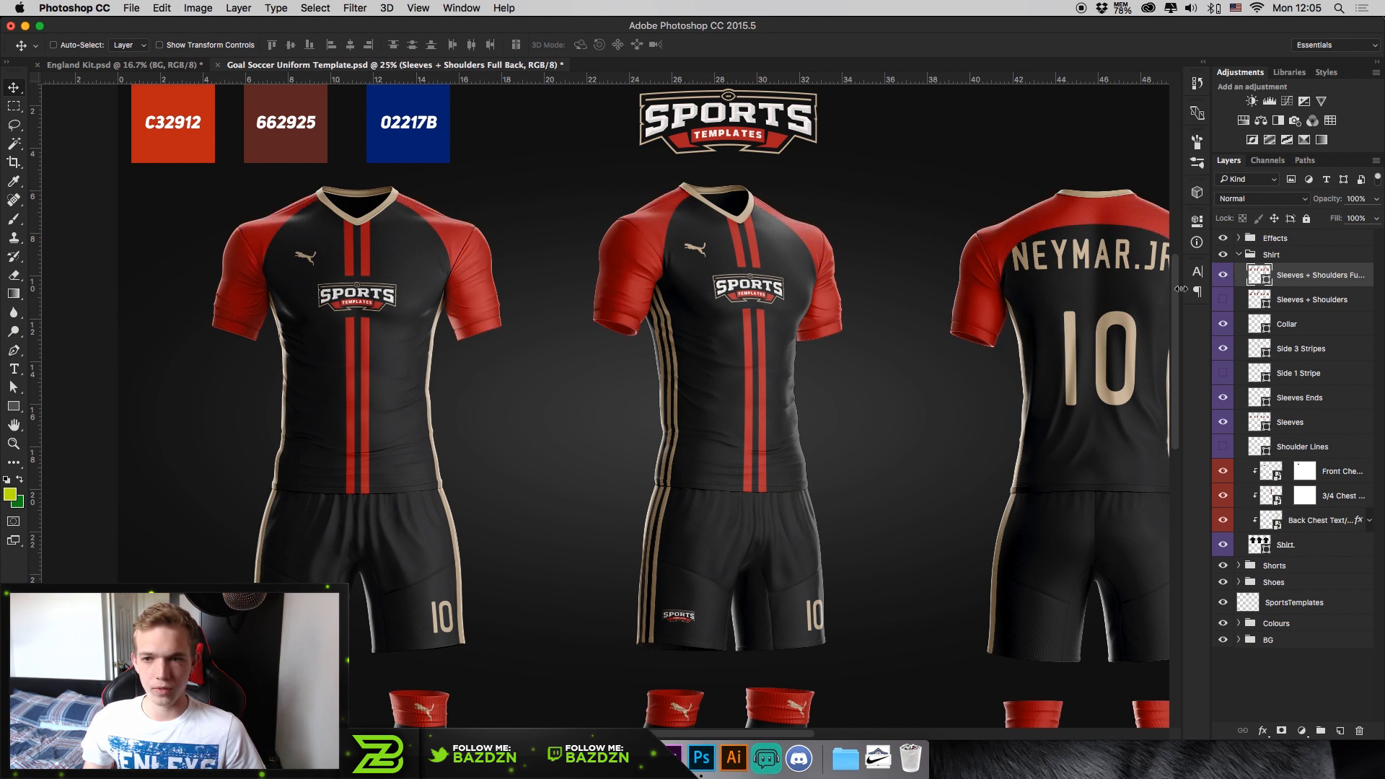
pyautogui.click(1224, 278)
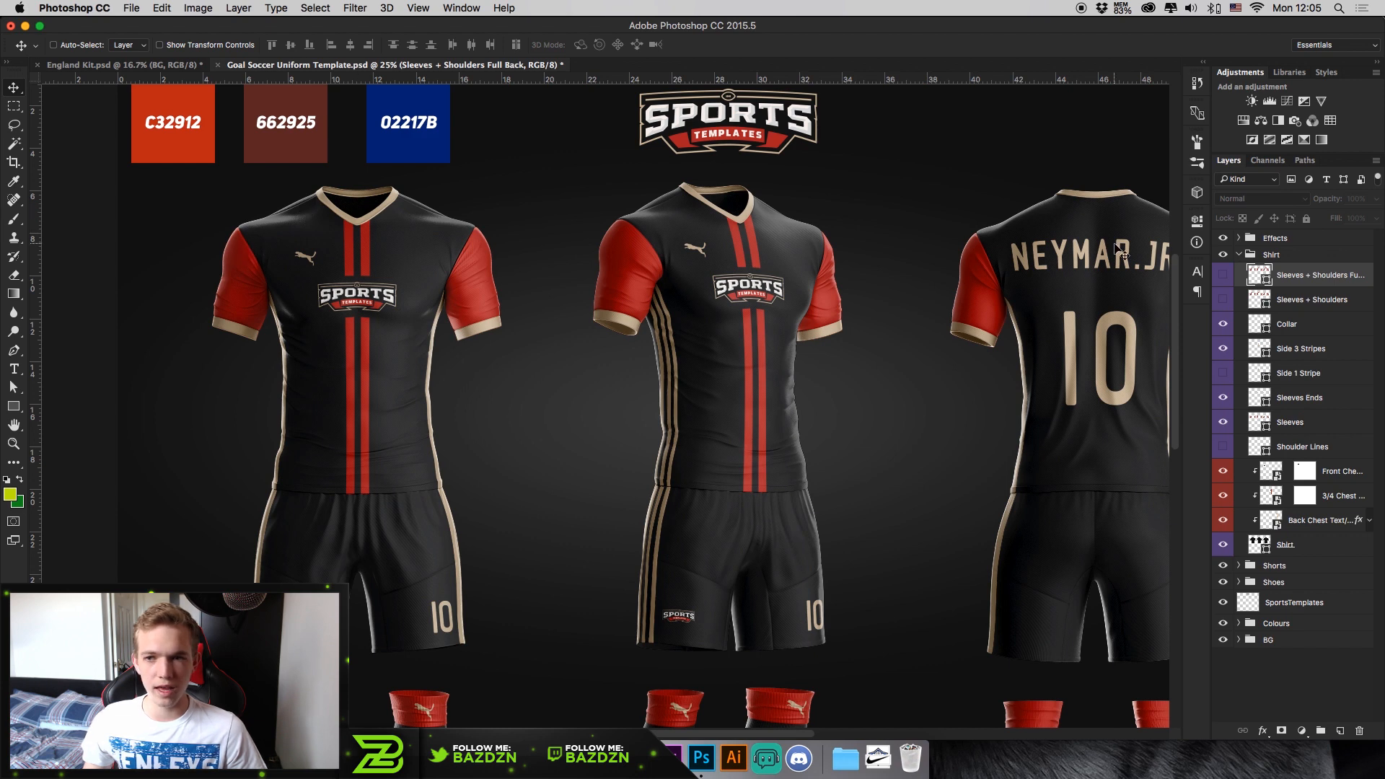
pyautogui.click(1224, 276)
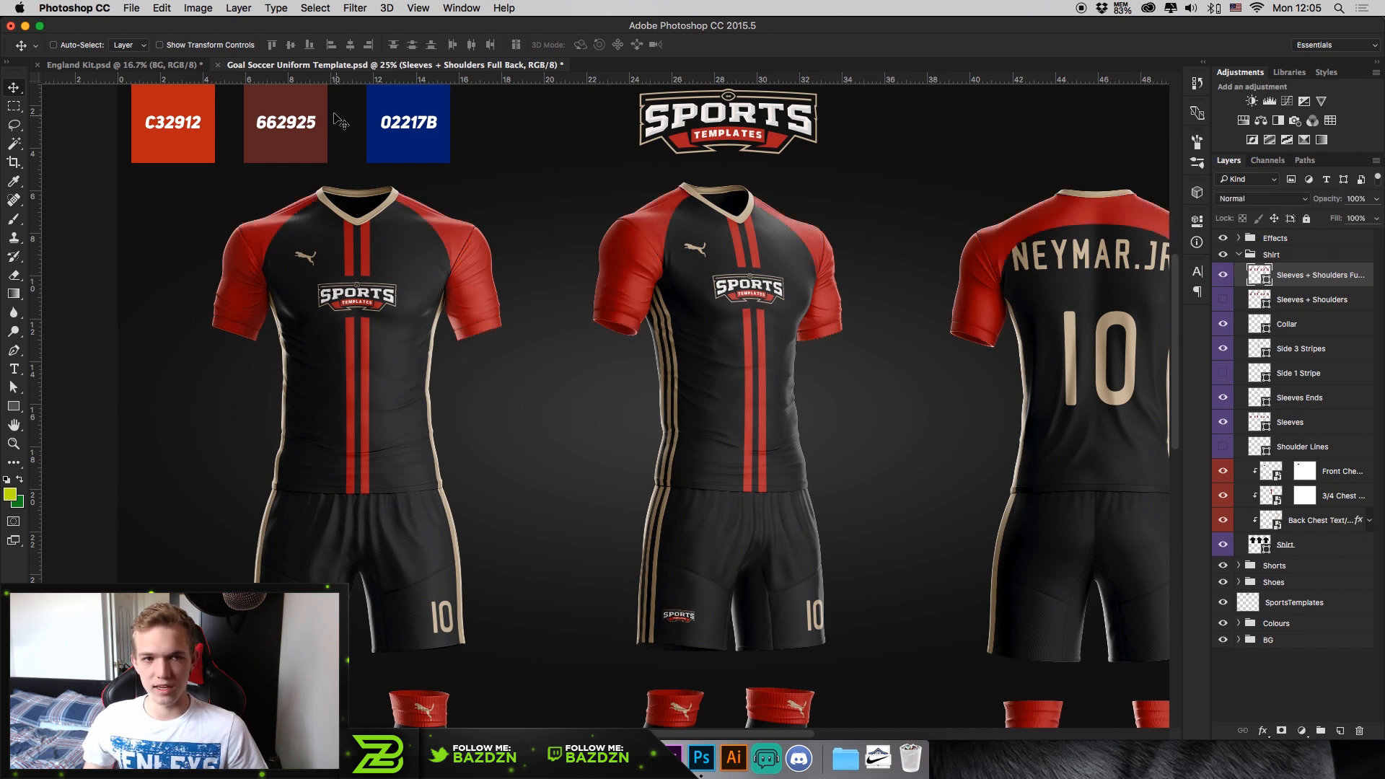
pyautogui.click(159, 64)
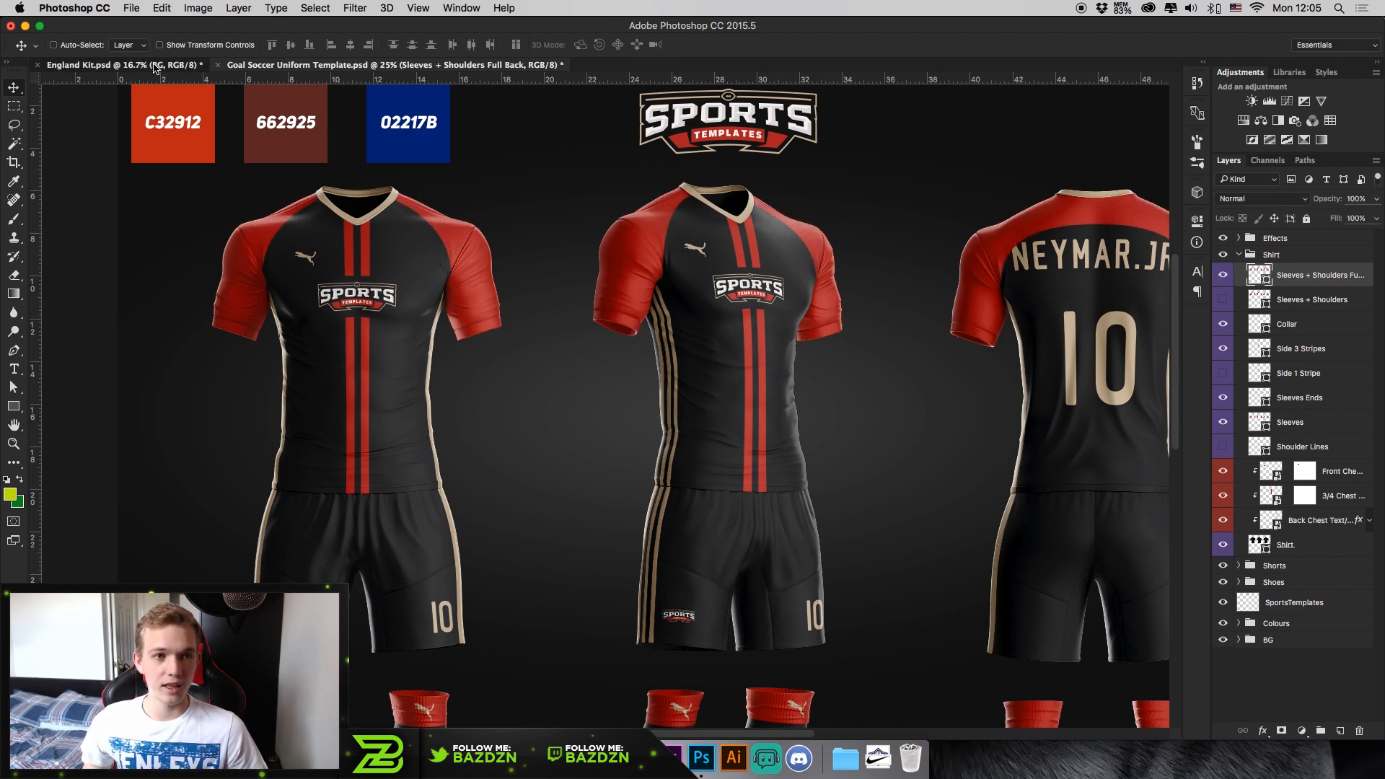
pyautogui.click(306, 65)
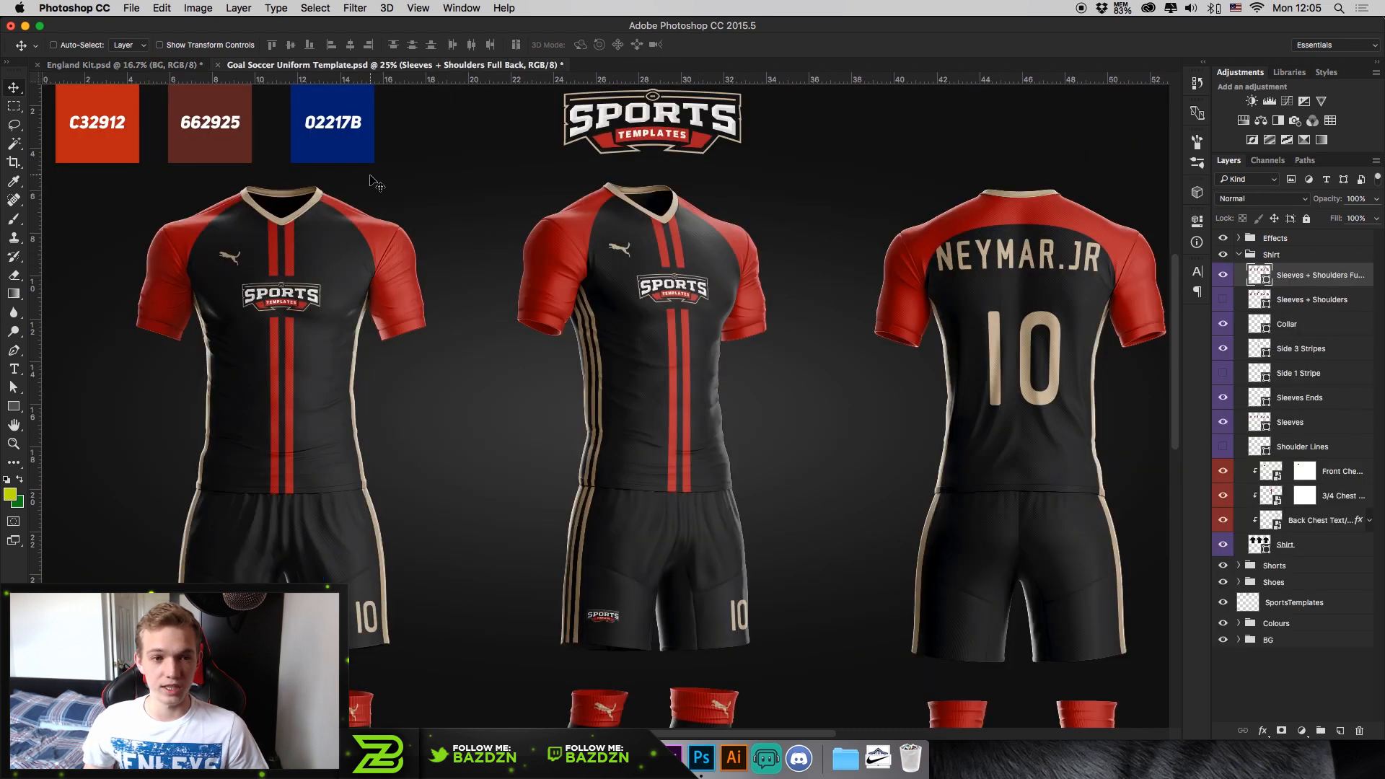
# - Hide the Collar and Side 3 Stripes layers and show the Side 1 Stripe layer instead
pyautogui.click(1225, 324)
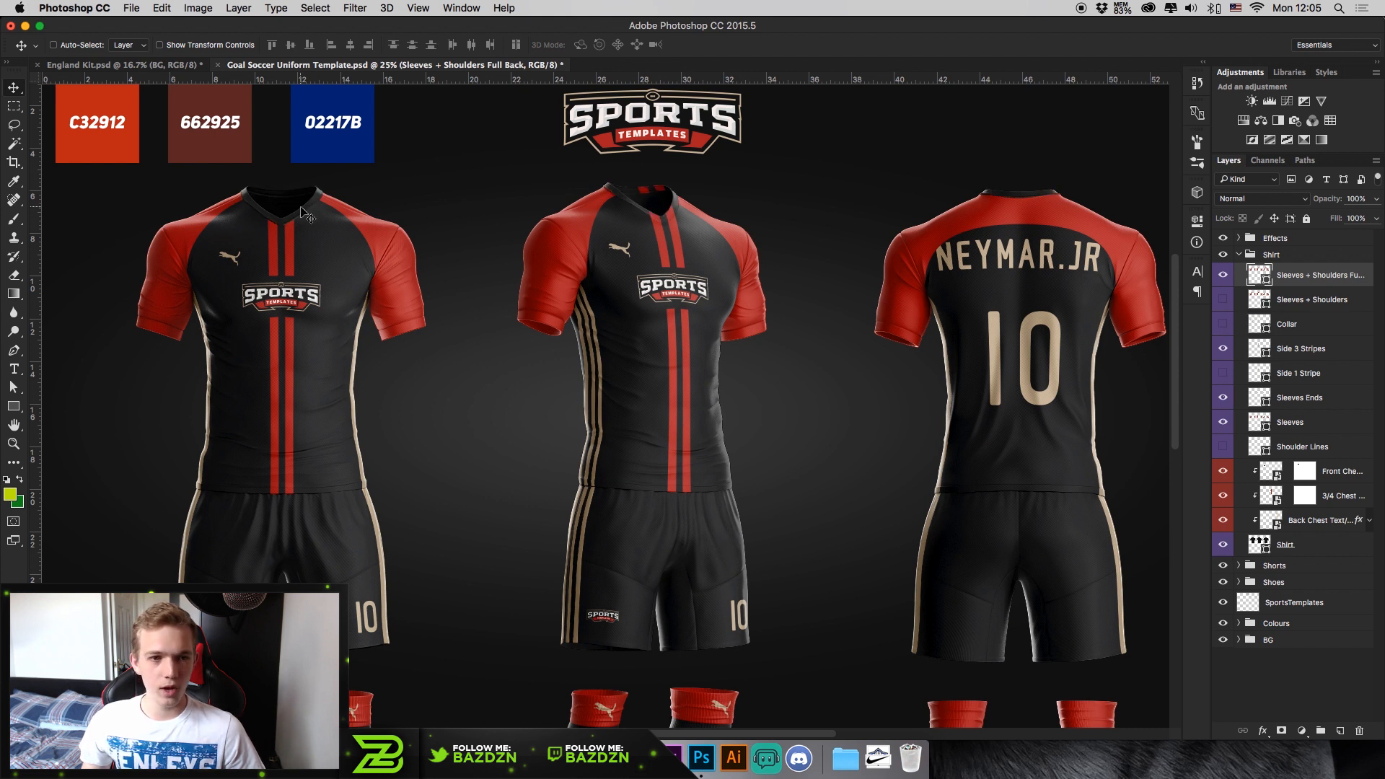
pyautogui.click(1225, 350)
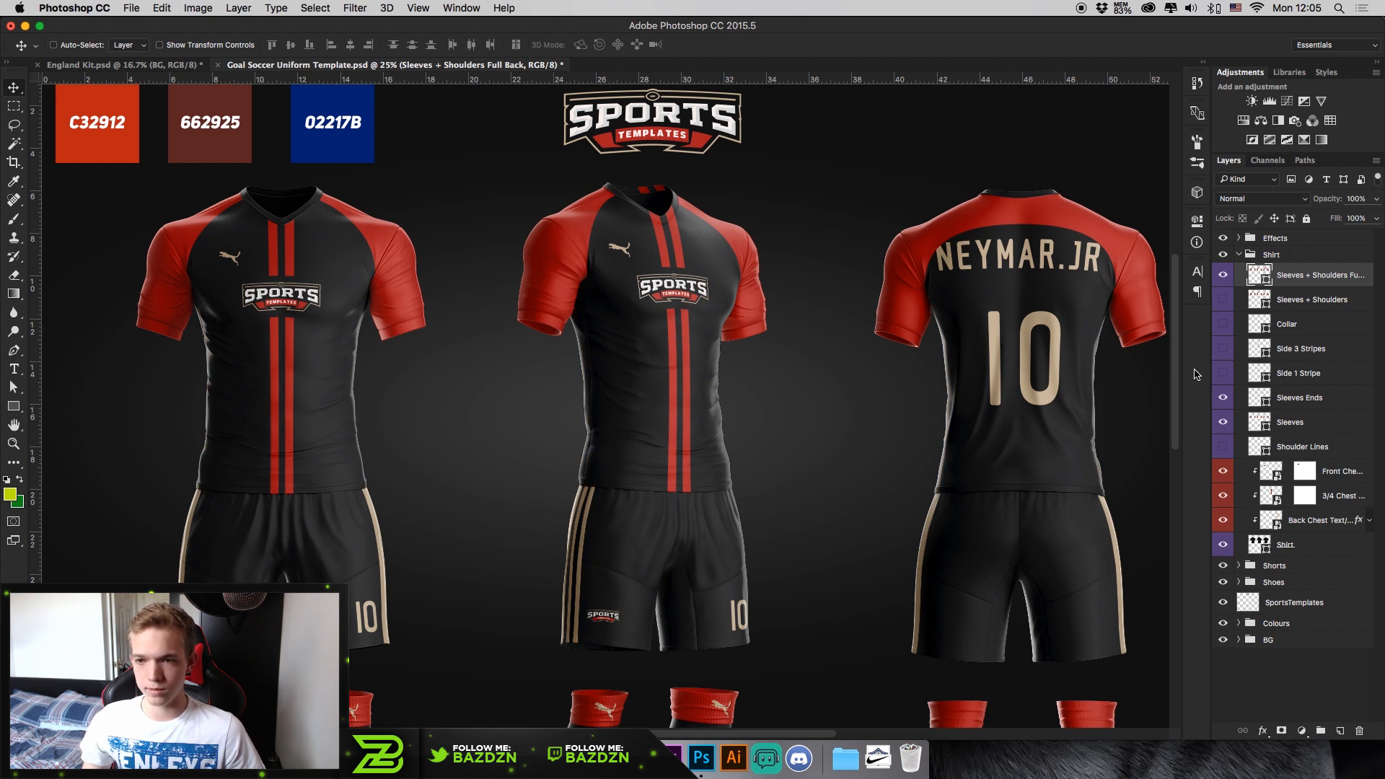
pyautogui.click(1227, 352)
pyautogui.click(1223, 349)
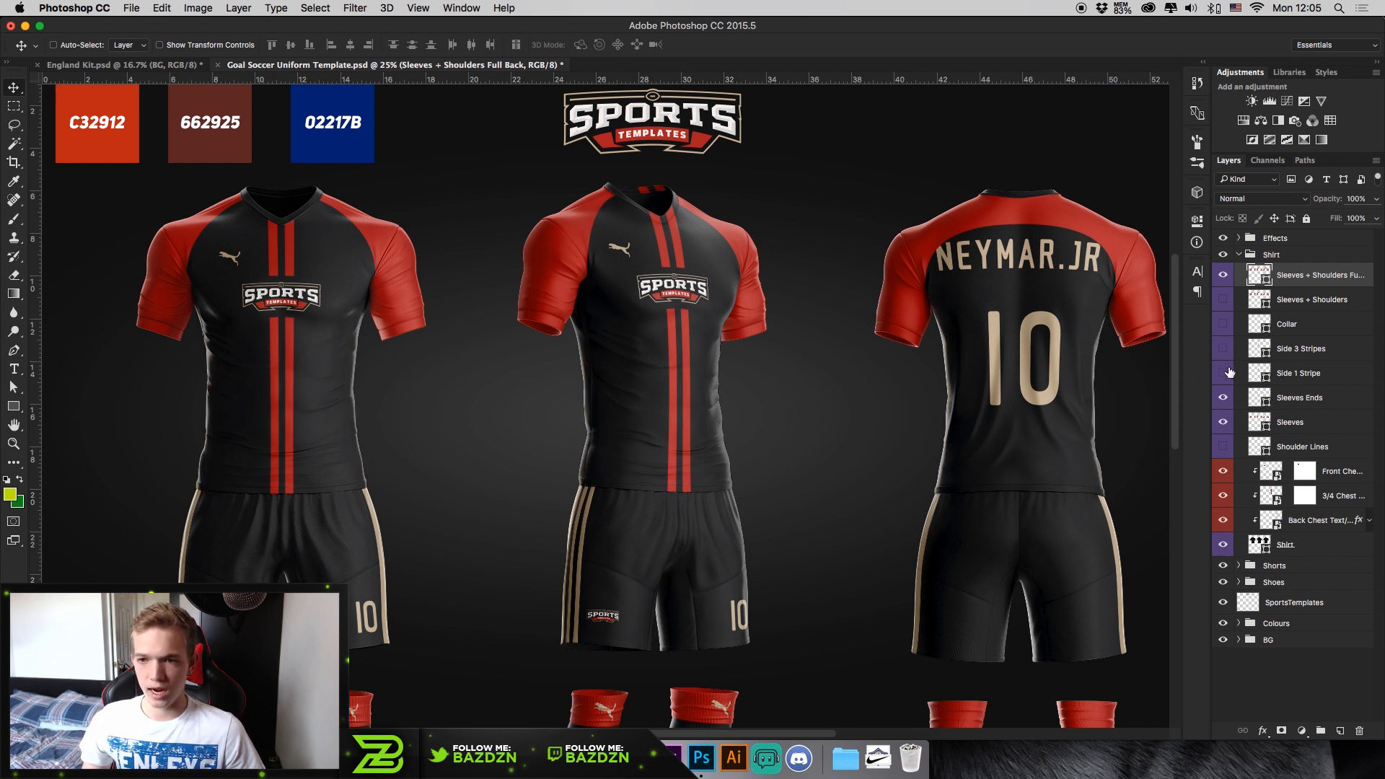
pyautogui.click(1224, 373)
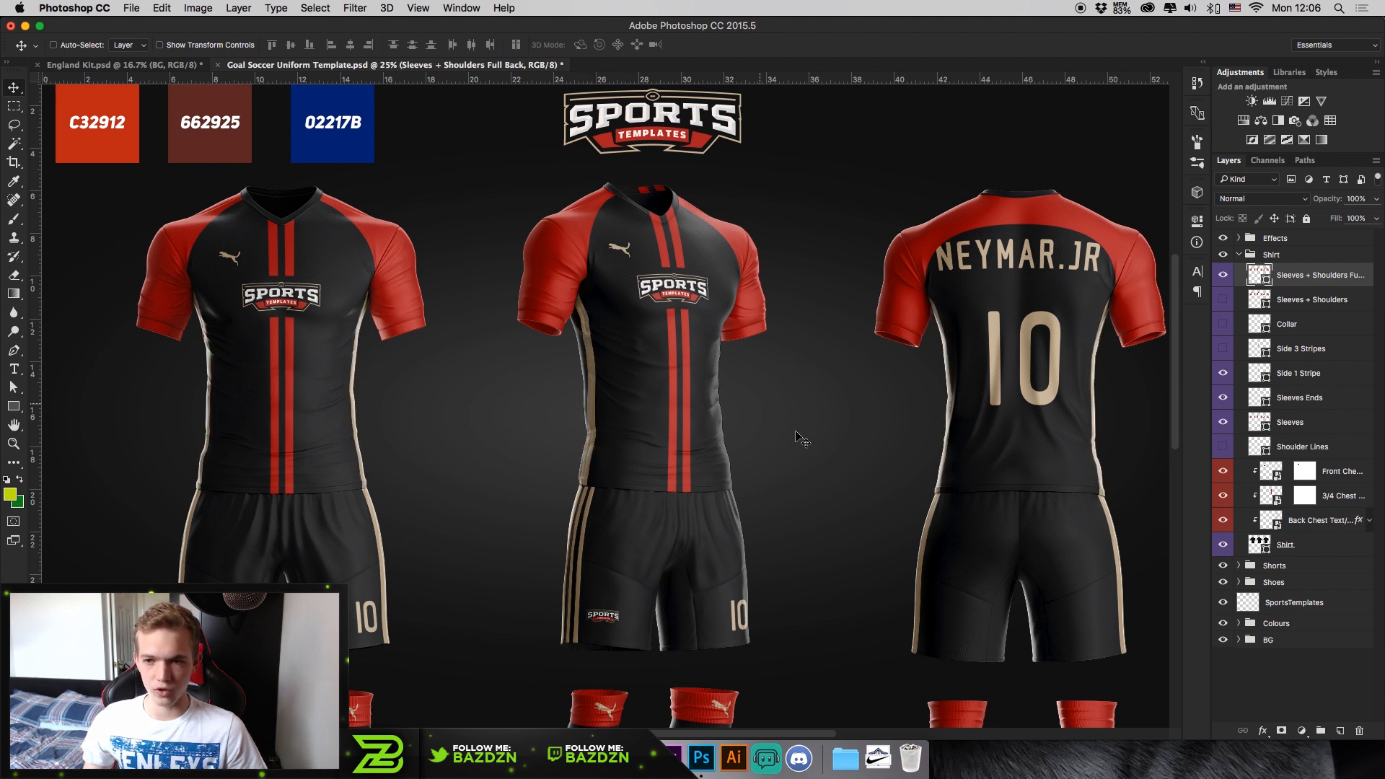
# - Hide the Sleeves Ends layer in the Shirt group, toggling Sleeves + Shoulders Full Back to compare and leaving it visible
pyautogui.click(1225, 400)
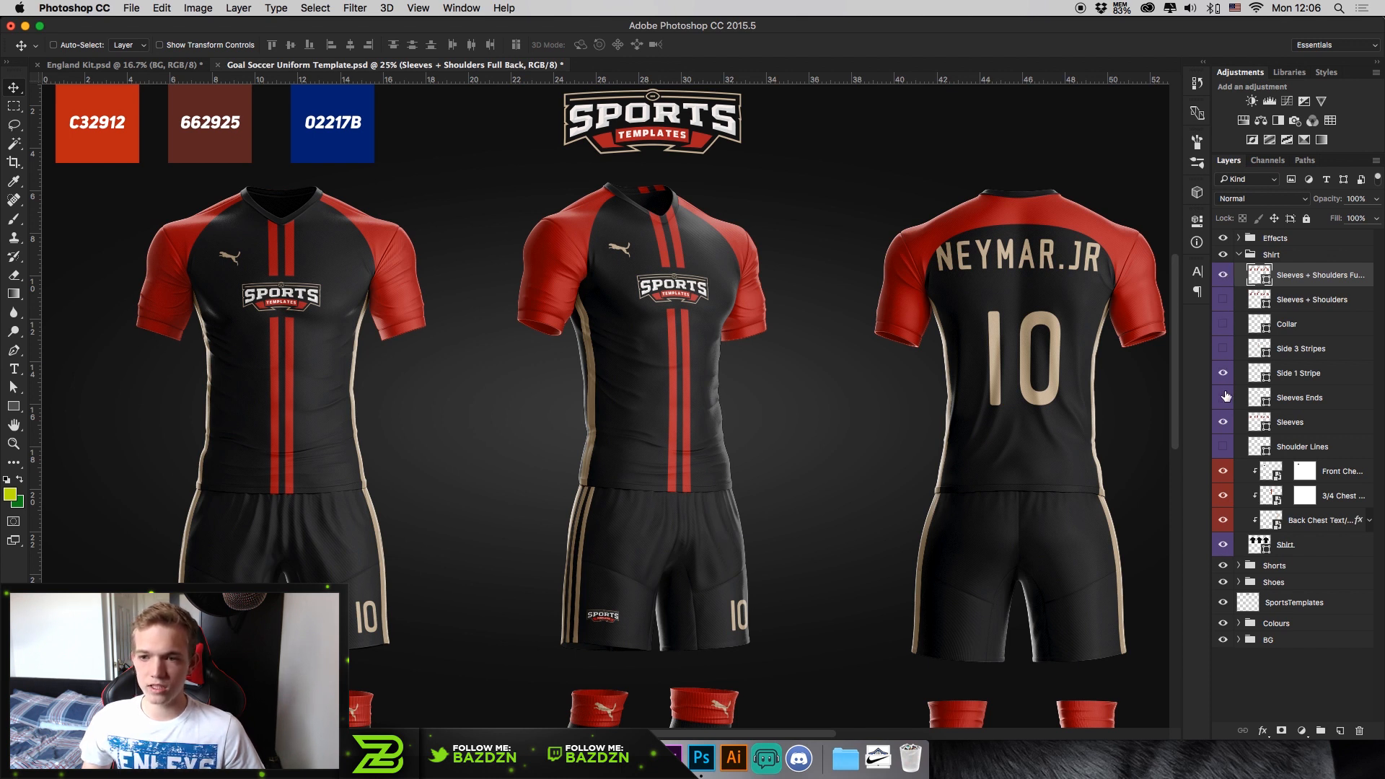
pyautogui.click(1224, 277)
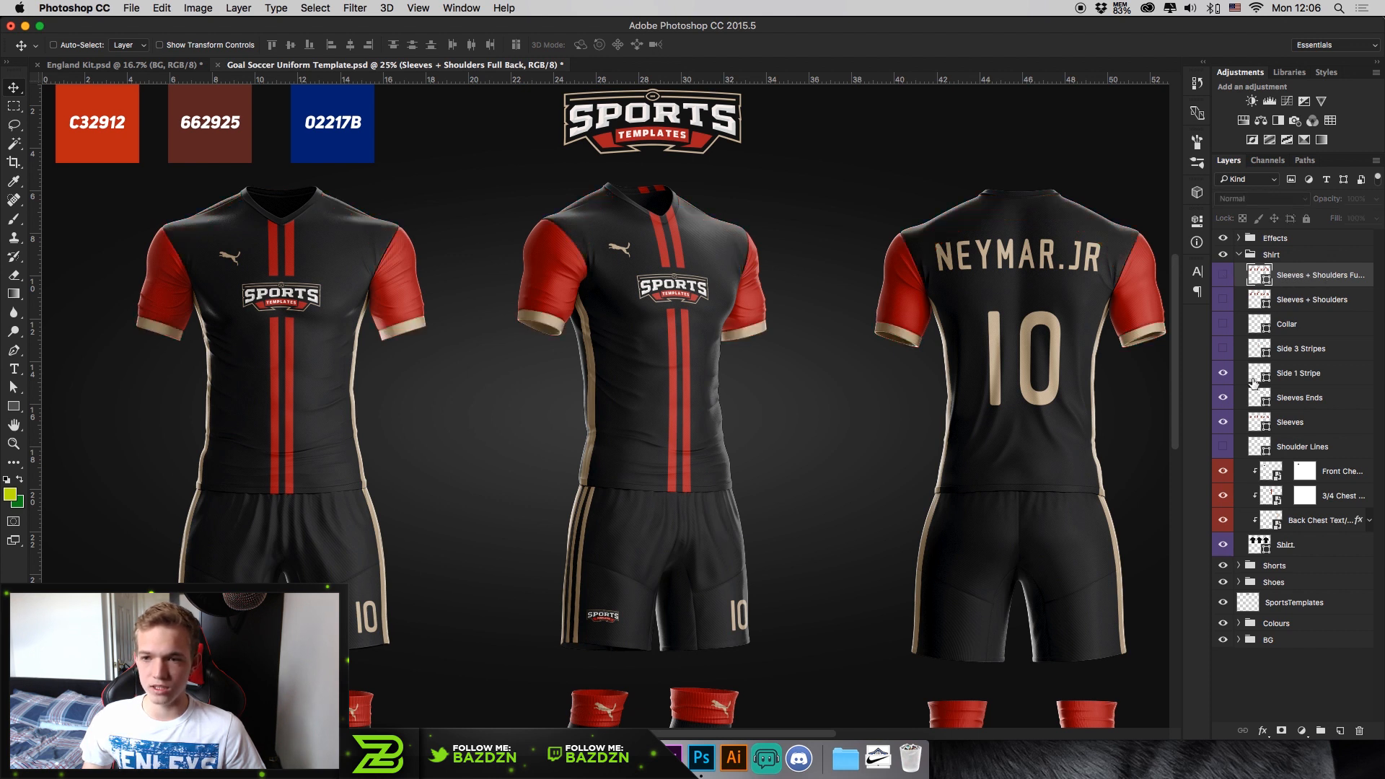
pyautogui.click(1224, 399)
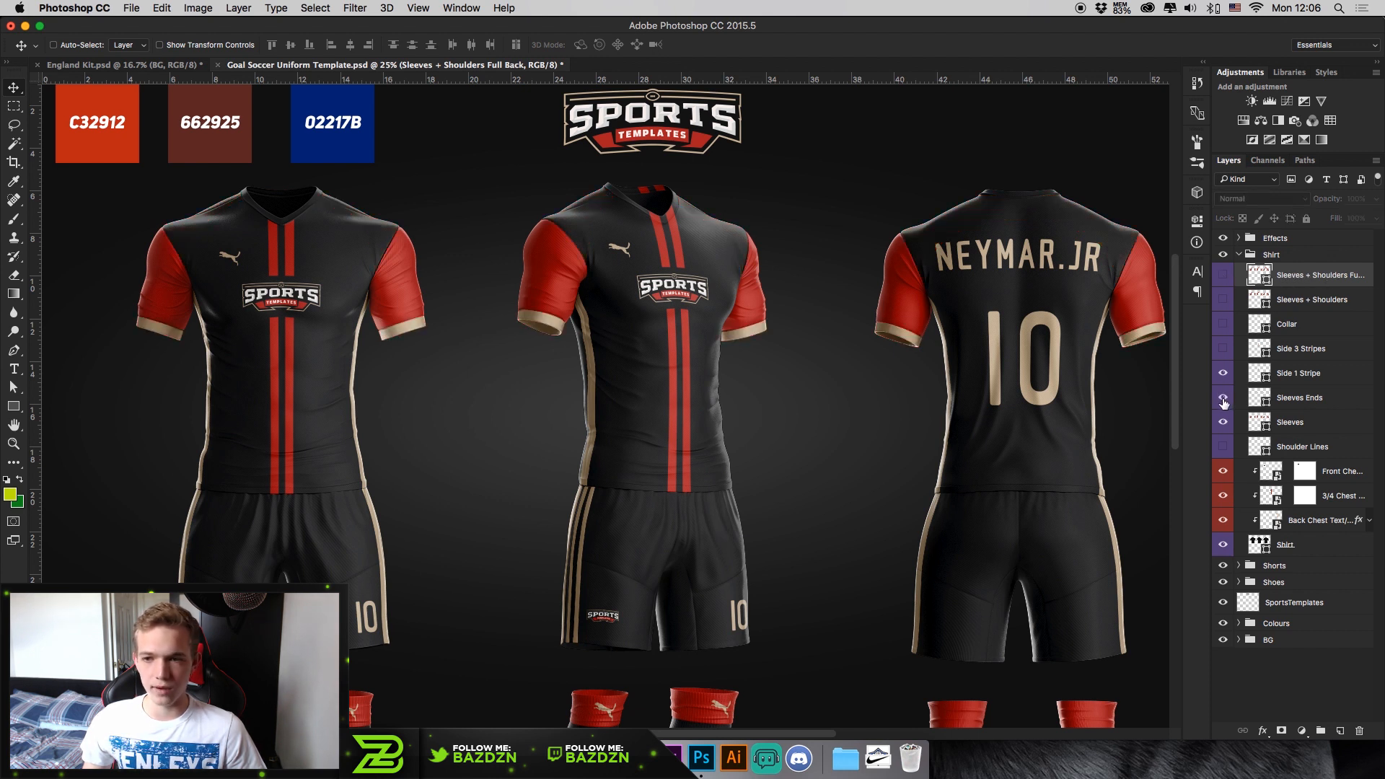
pyautogui.click(1224, 399)
pyautogui.click(1225, 275)
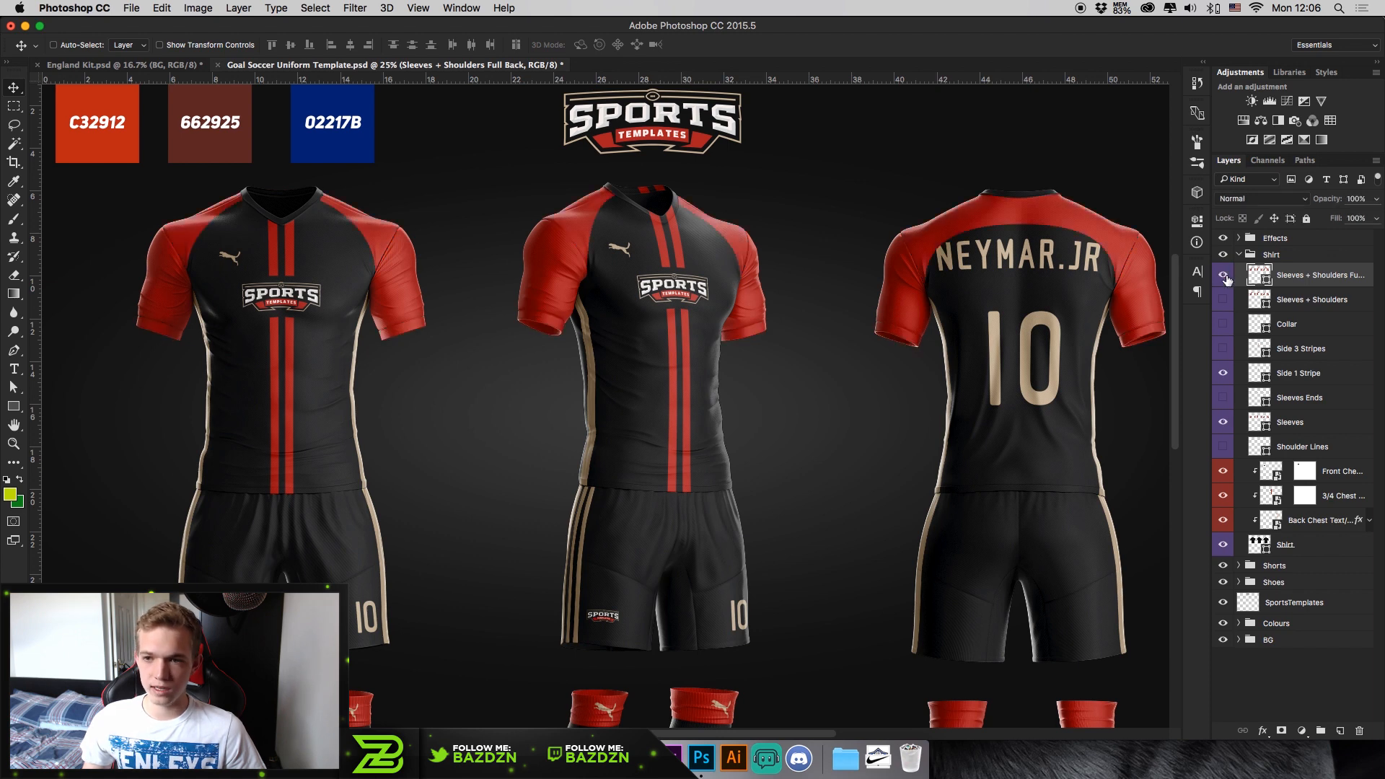
pyautogui.click(1297, 399)
pyautogui.press('super+minus')
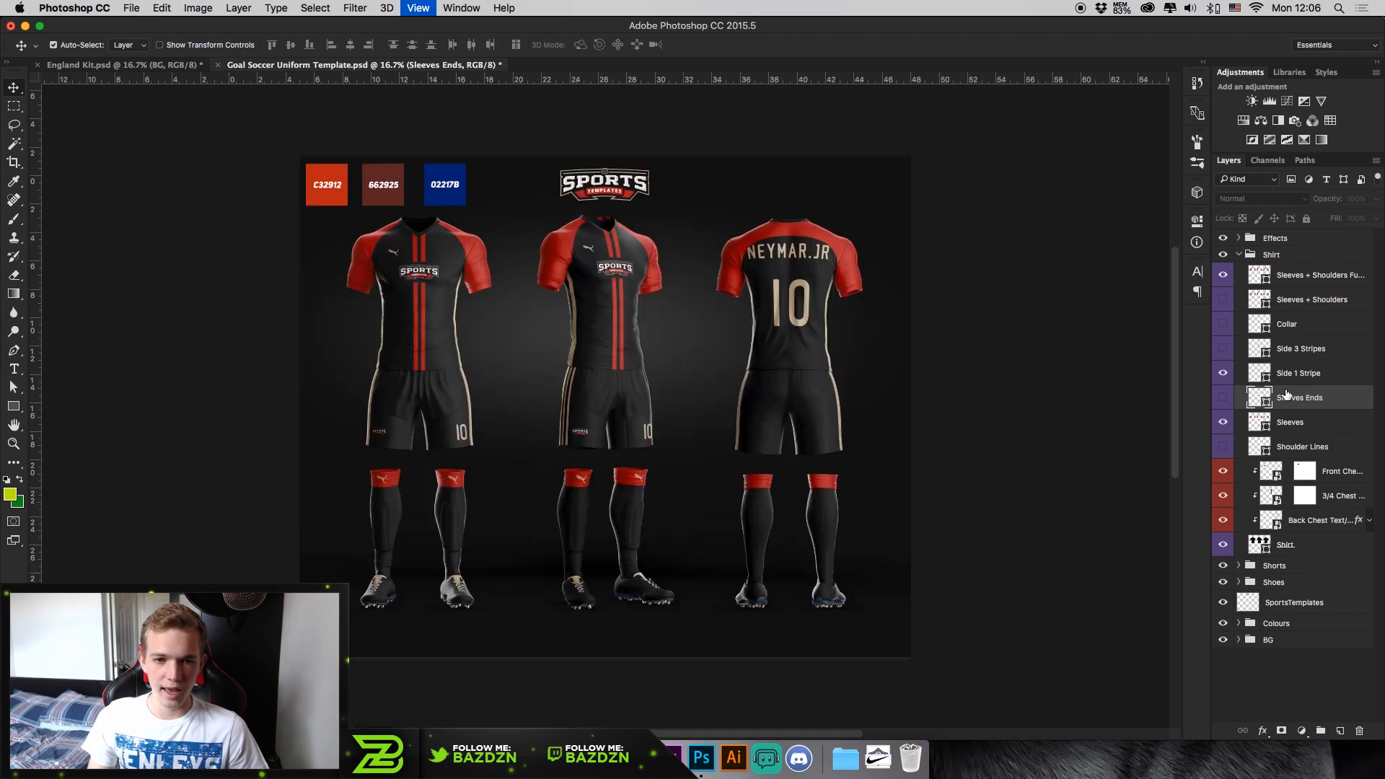
pyautogui.press('super+equal')
# - Check the fill colour of the Sleeves + Shoulders Full Back layer and compare the template with the England kit document
pyautogui.click(1307, 275)
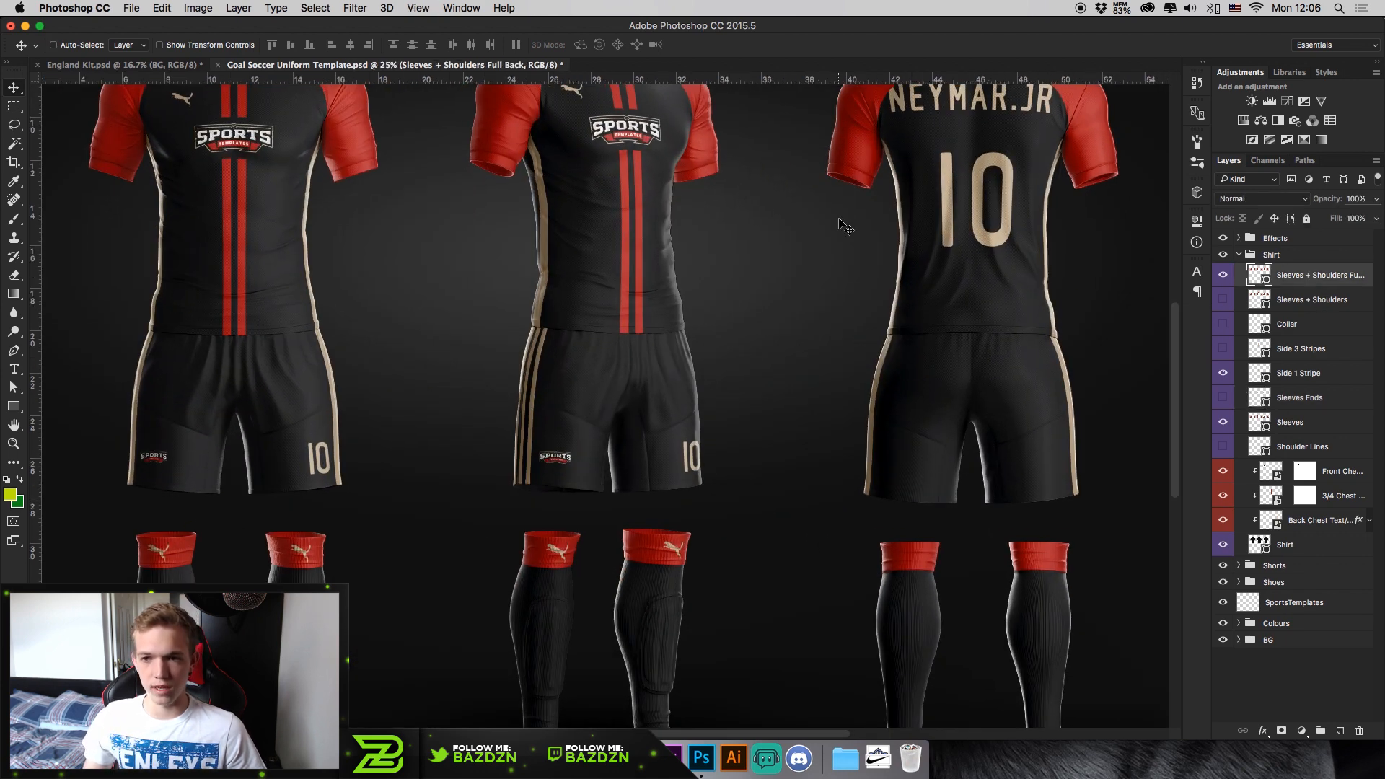
pyautogui.scroll(5, 842, 223)
pyautogui.hscroll(-4, 843, 224)
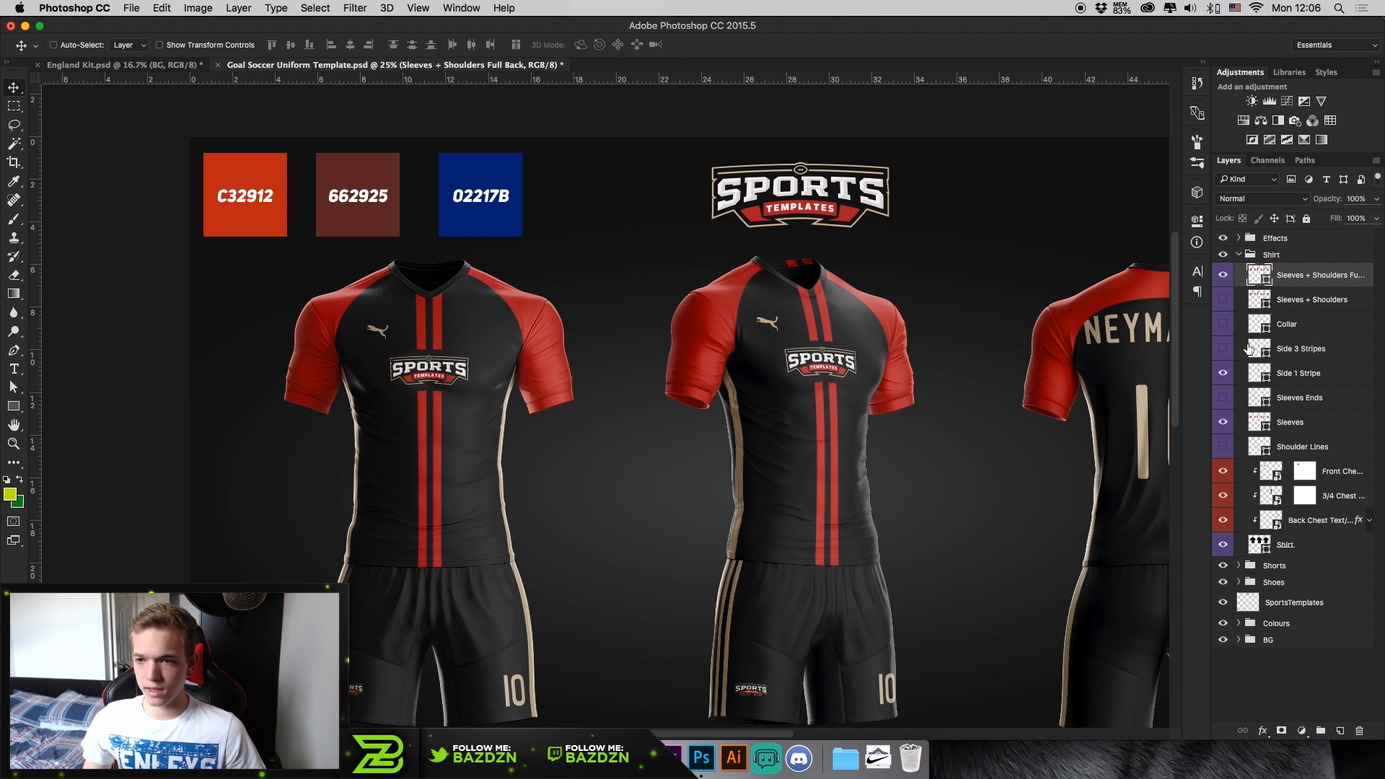
pyautogui.doubleClick(1259, 274)
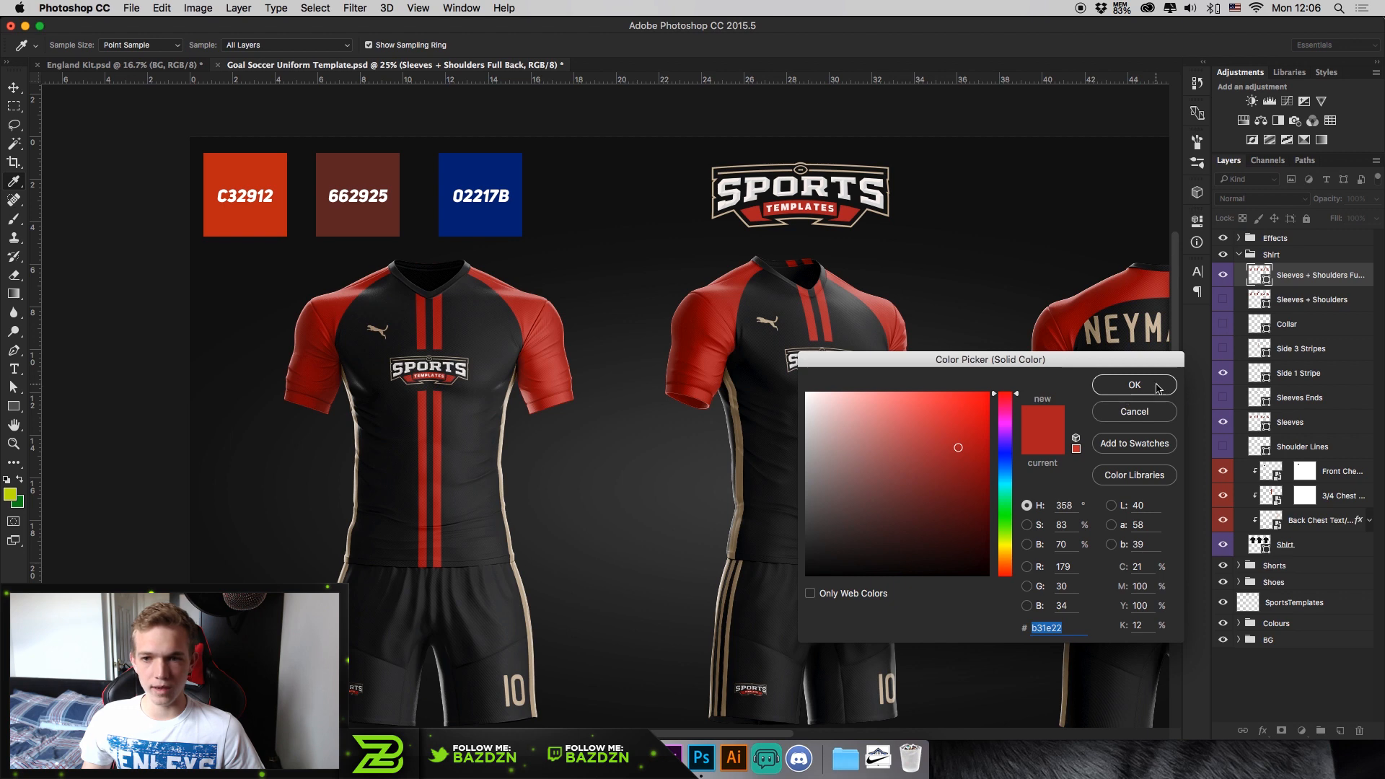
pyautogui.press('Return')
pyautogui.click(122, 65)
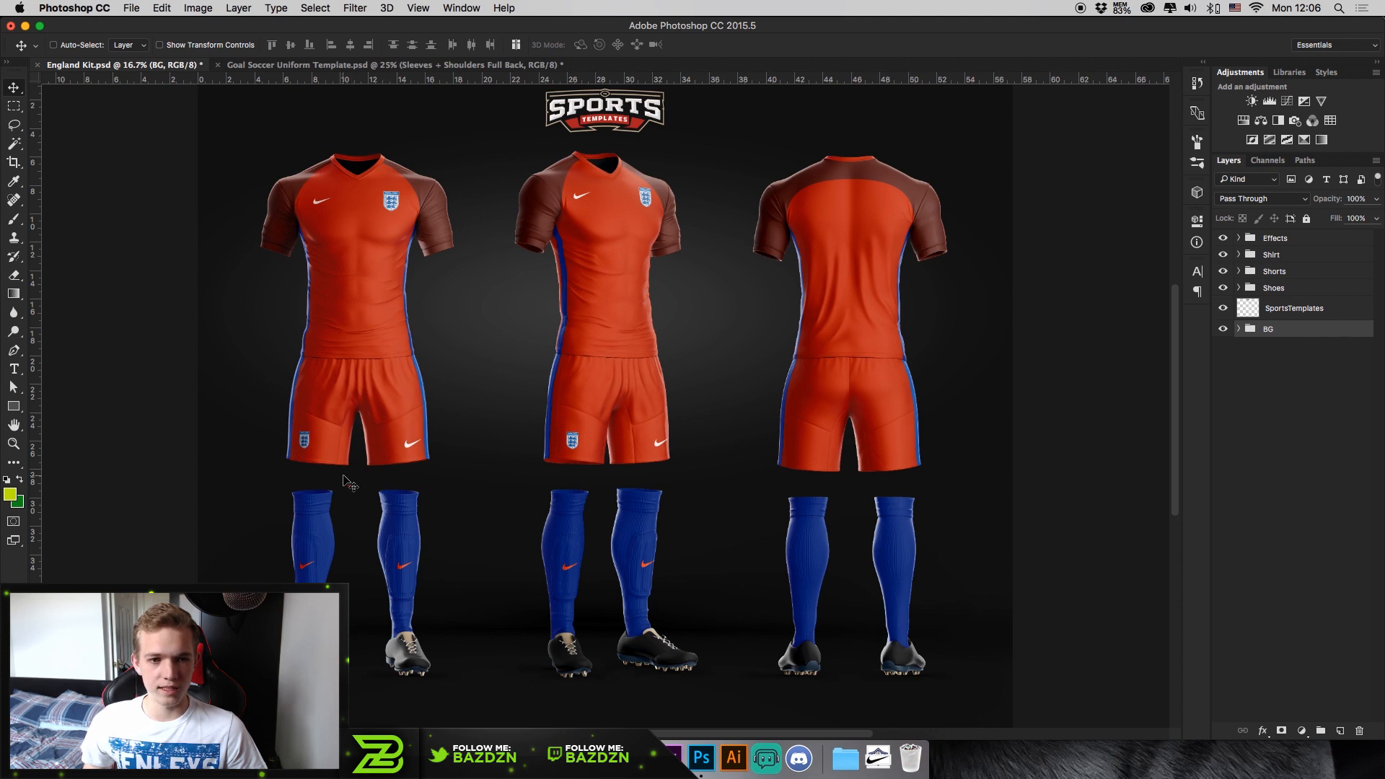
pyautogui.click(350, 65)
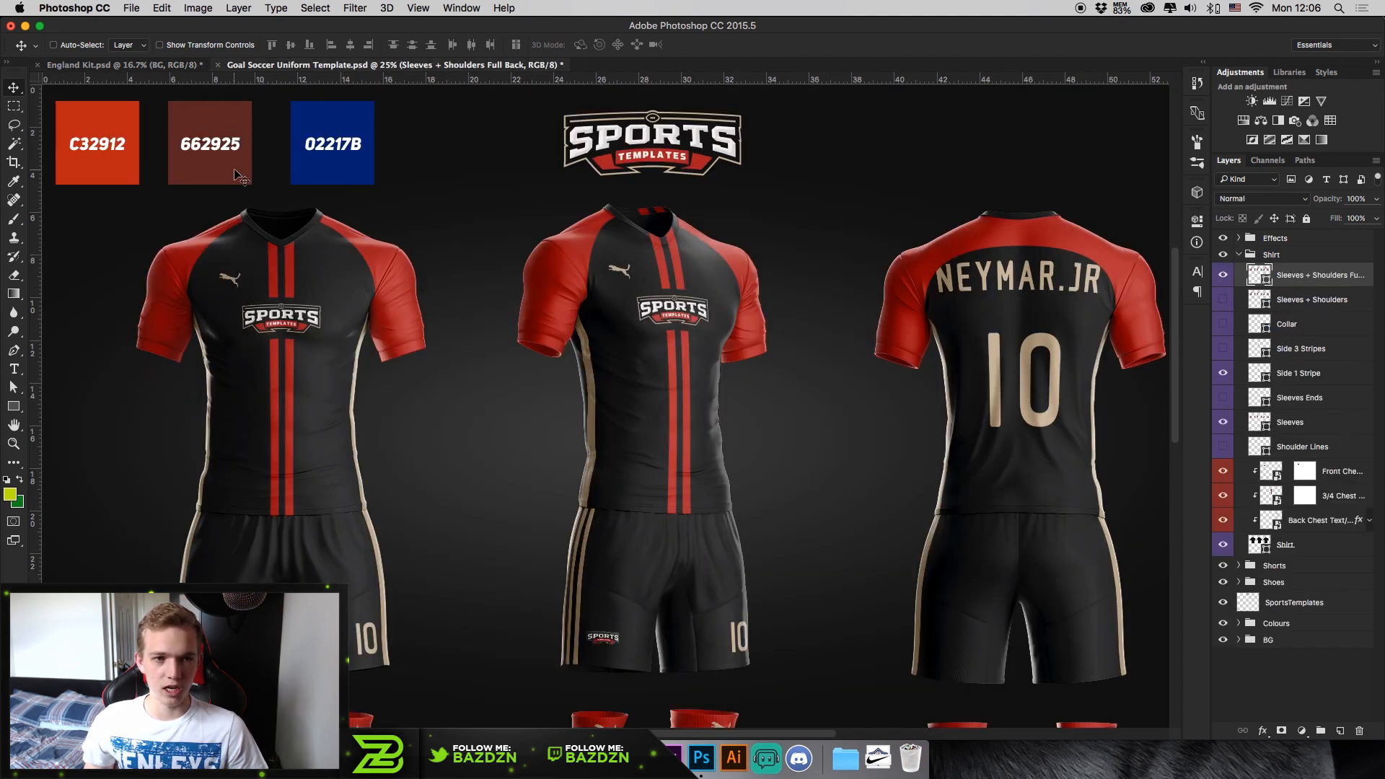
# - Set the Sleeves + Shoulders Full Back layer's fill colour to 662925 by sampling the brown swatch on the canvas
pyautogui.doubleClick(1259, 275)
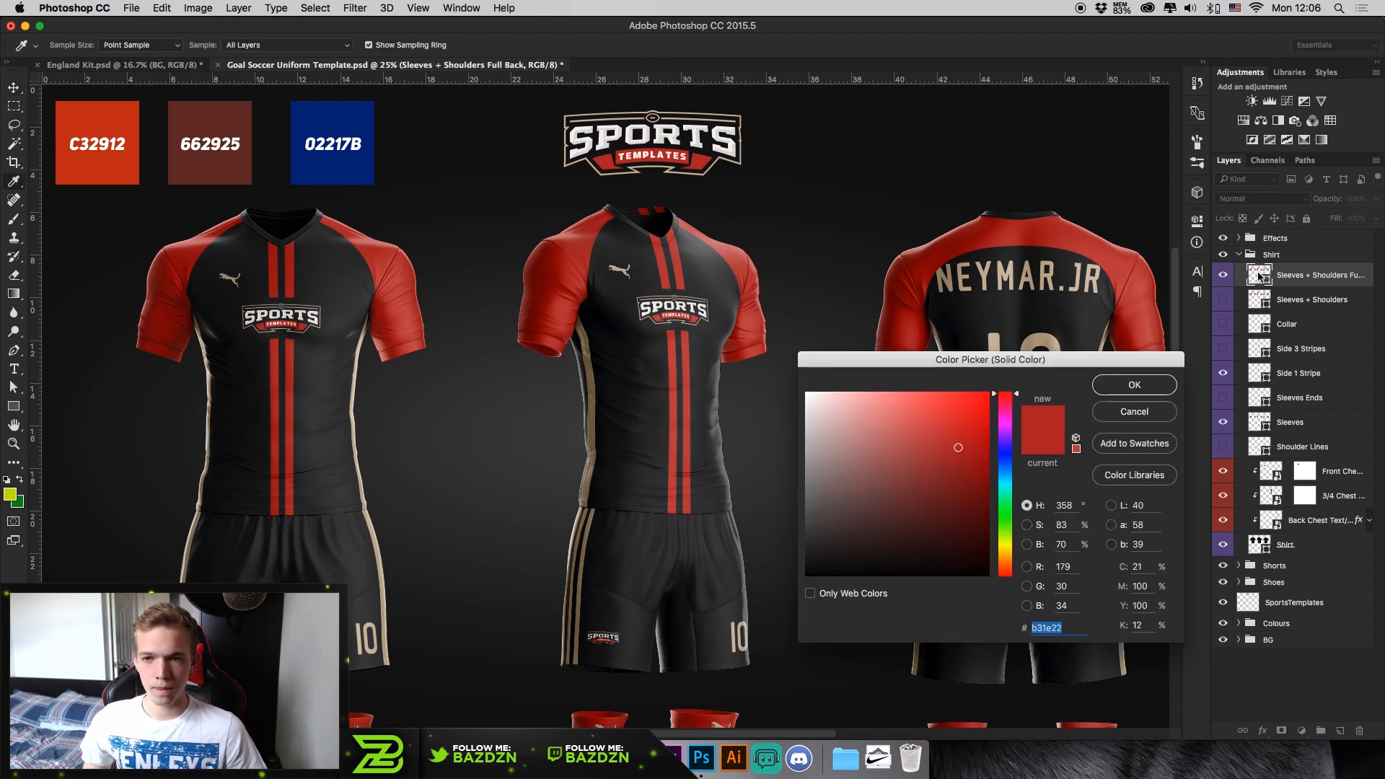
pyautogui.click(201, 118)
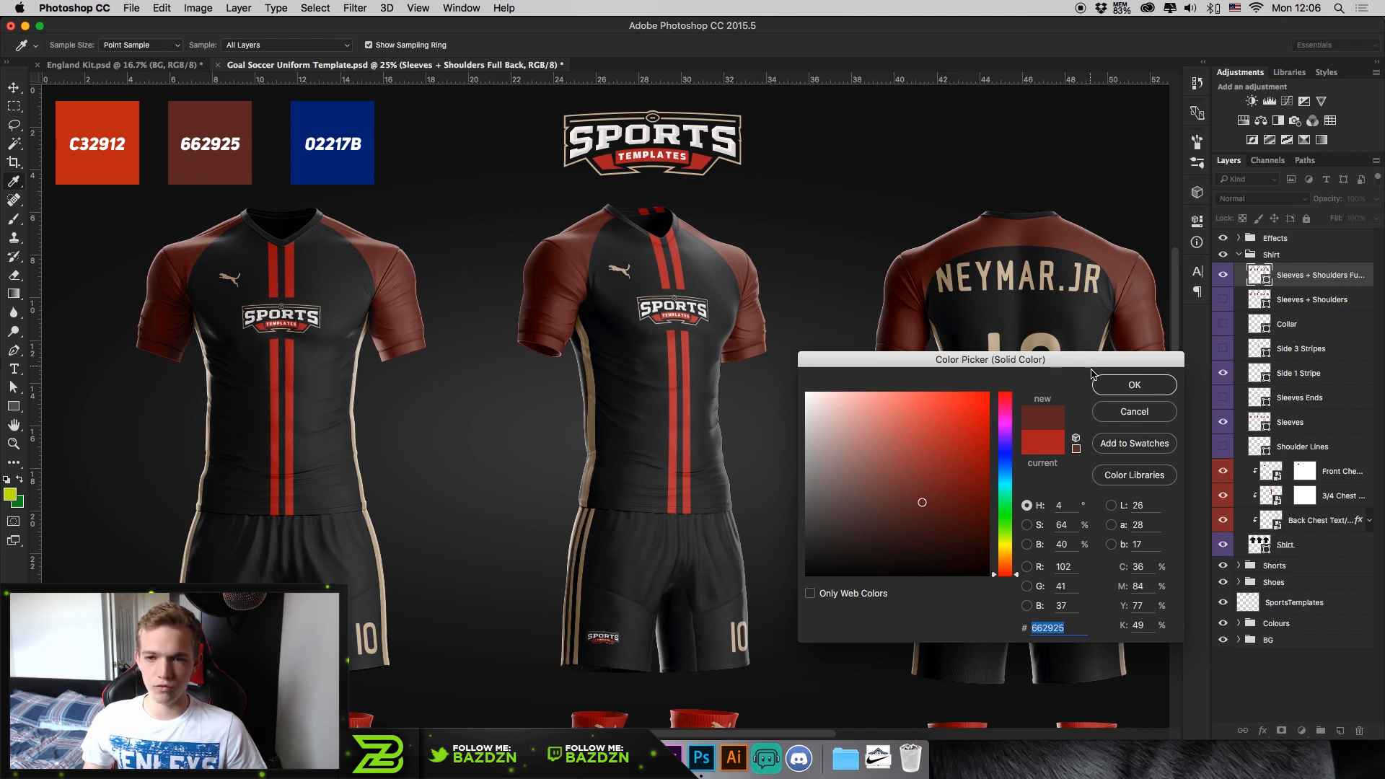
pyautogui.click(1122, 384)
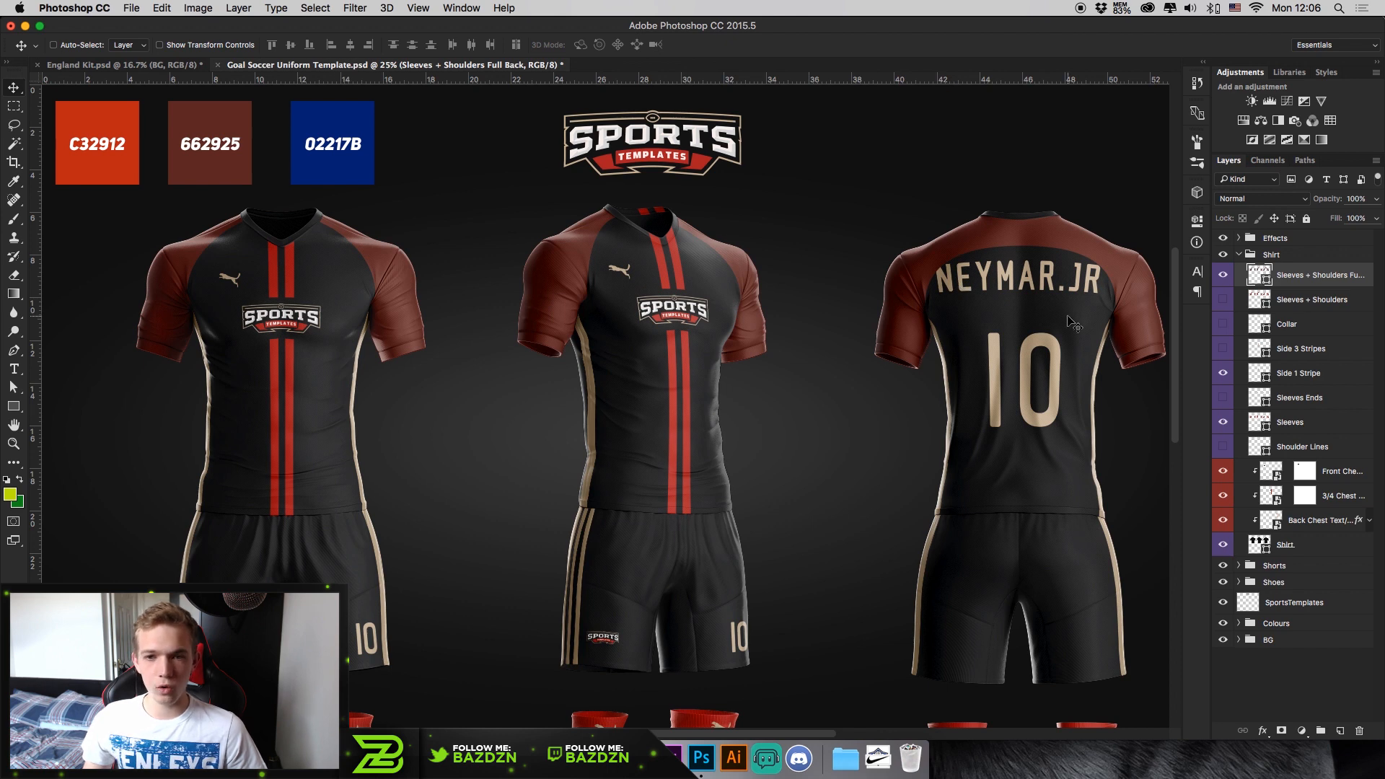
pyautogui.press('super+minus')
pyautogui.press('super+plus')
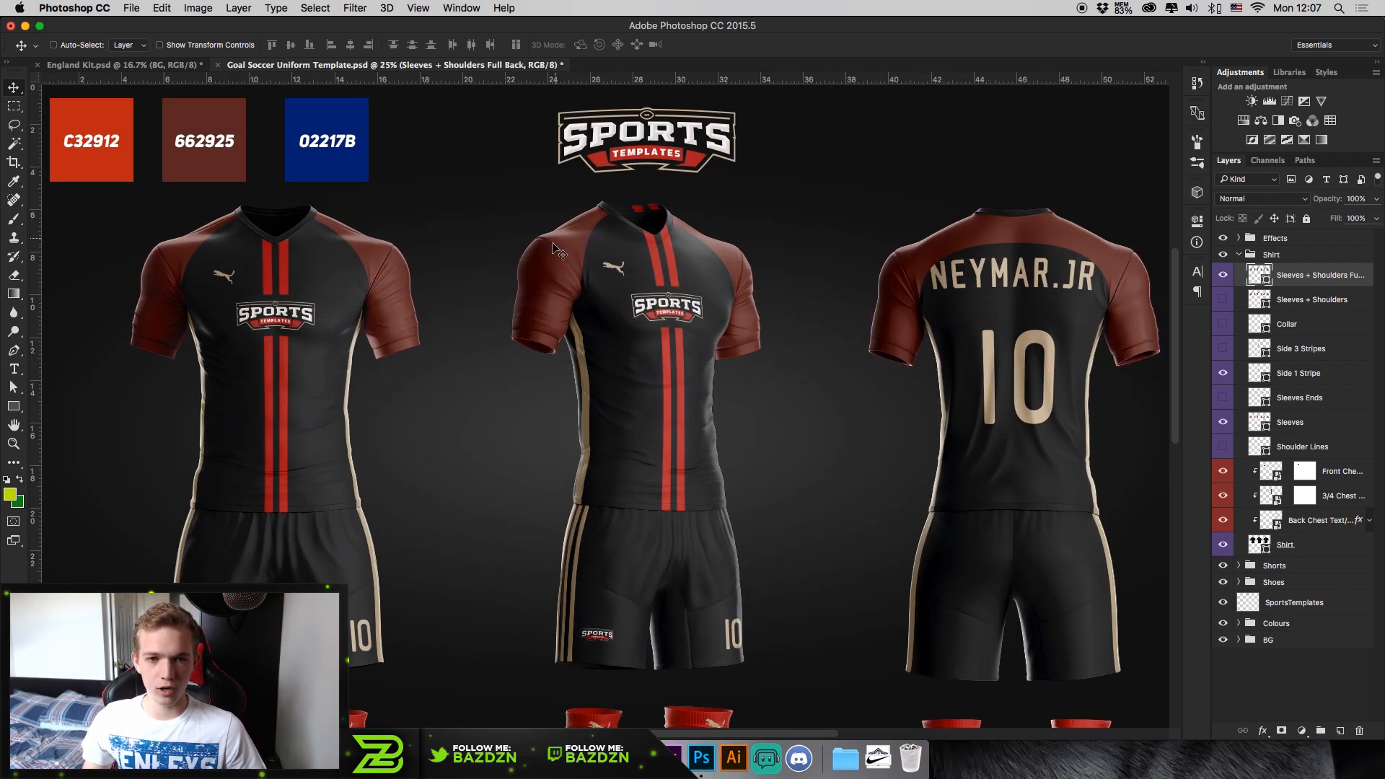
pyautogui.doubleClick(1259, 273)
pyautogui.click(1123, 384)
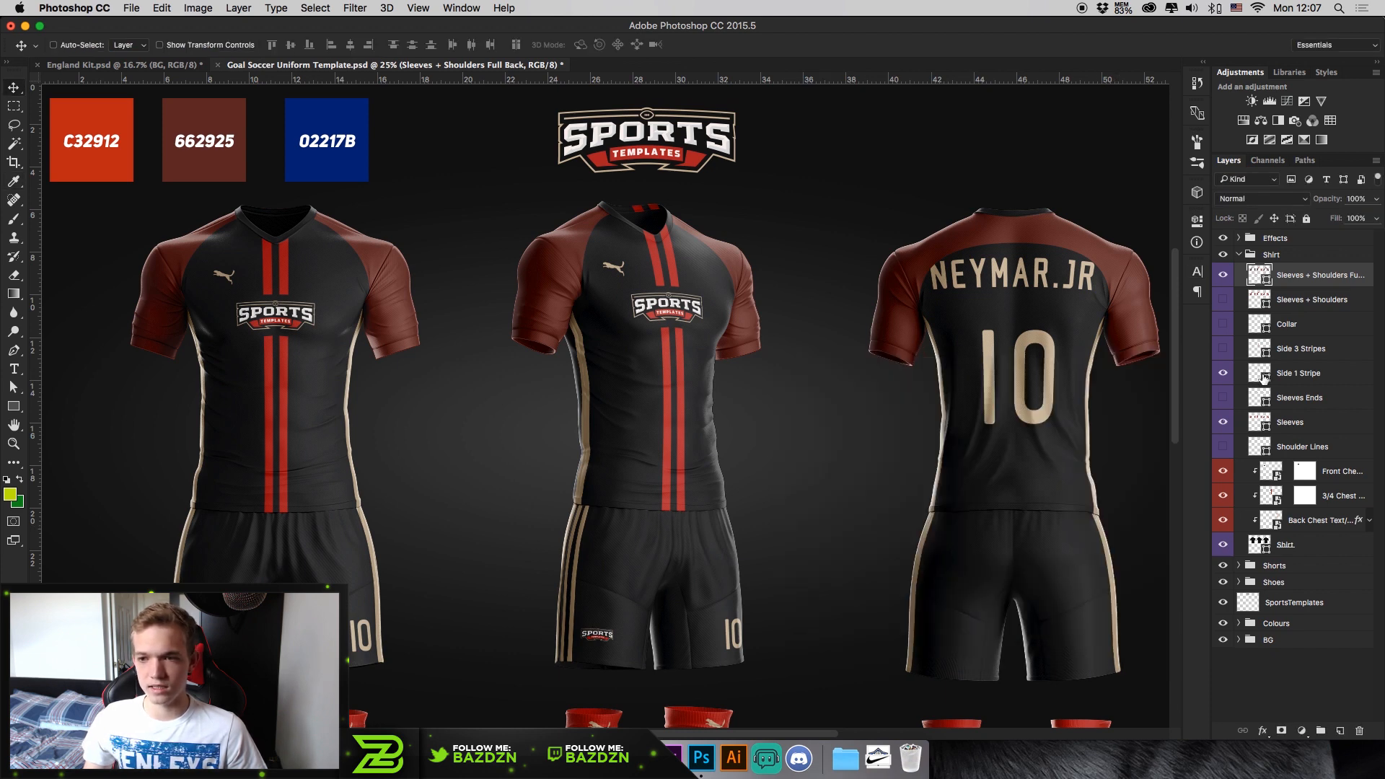
# - Toggle the Side 1 Stripe layer to see what it covers, and compare the template with the England kit document
pyautogui.hscroll(-10, 766, 370)
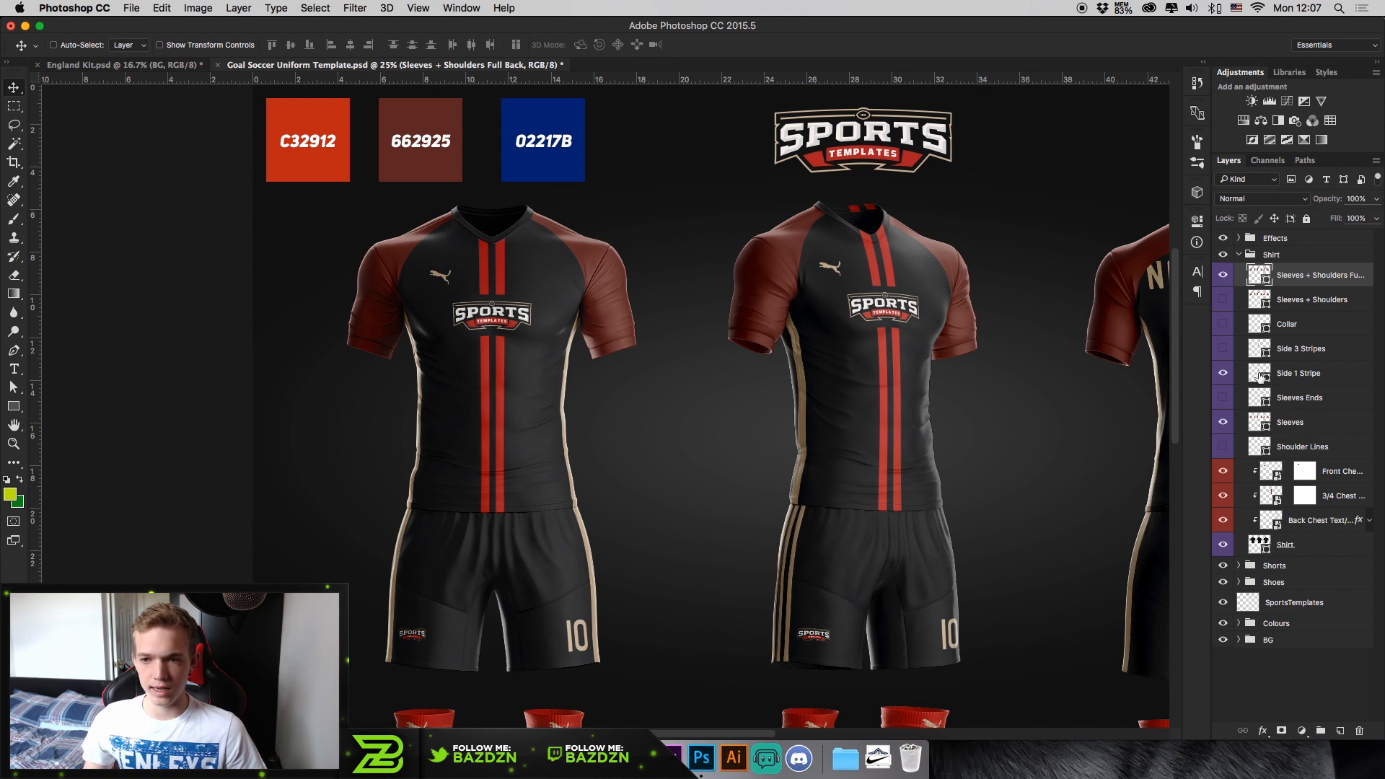
pyautogui.click(1225, 374)
pyautogui.click(1224, 373)
pyautogui.click(132, 65)
pyautogui.scroll(3, 415, 278)
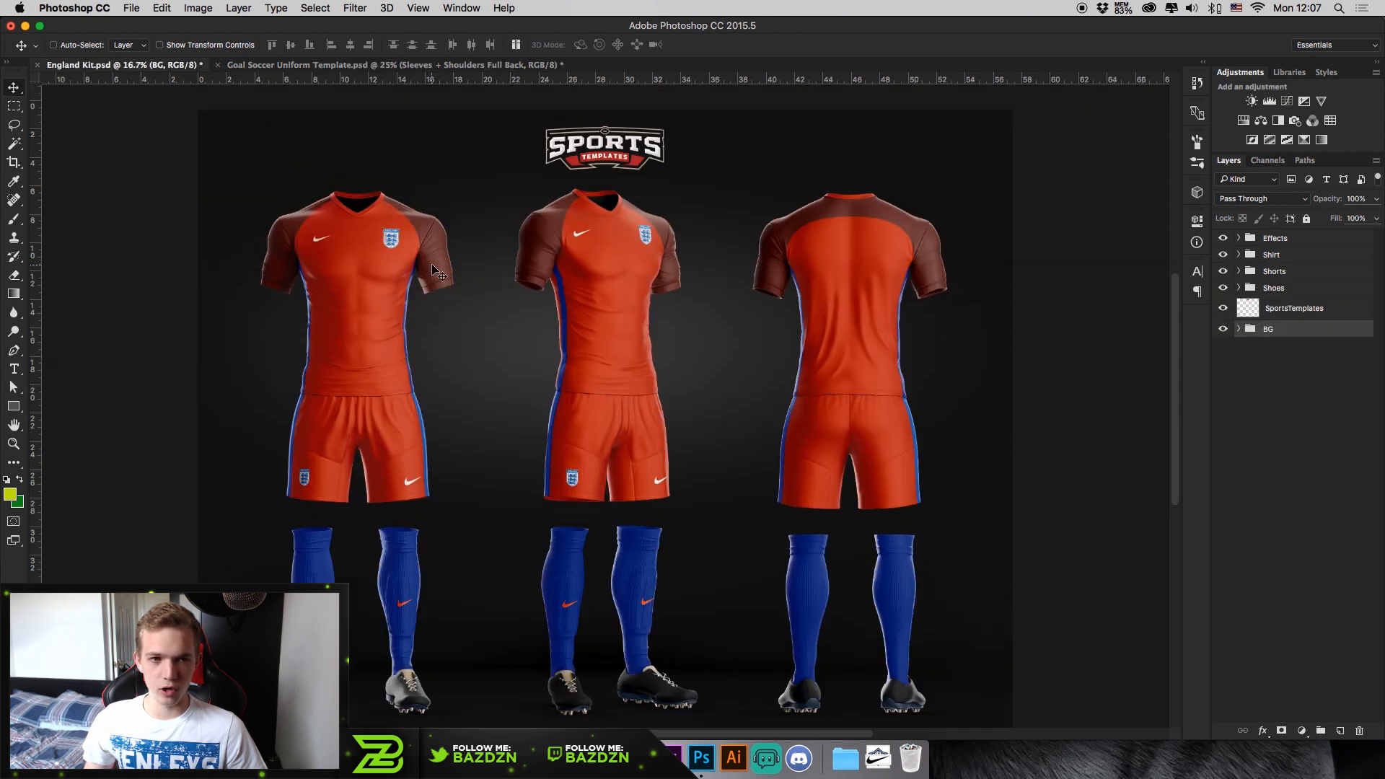
pyautogui.click(393, 65)
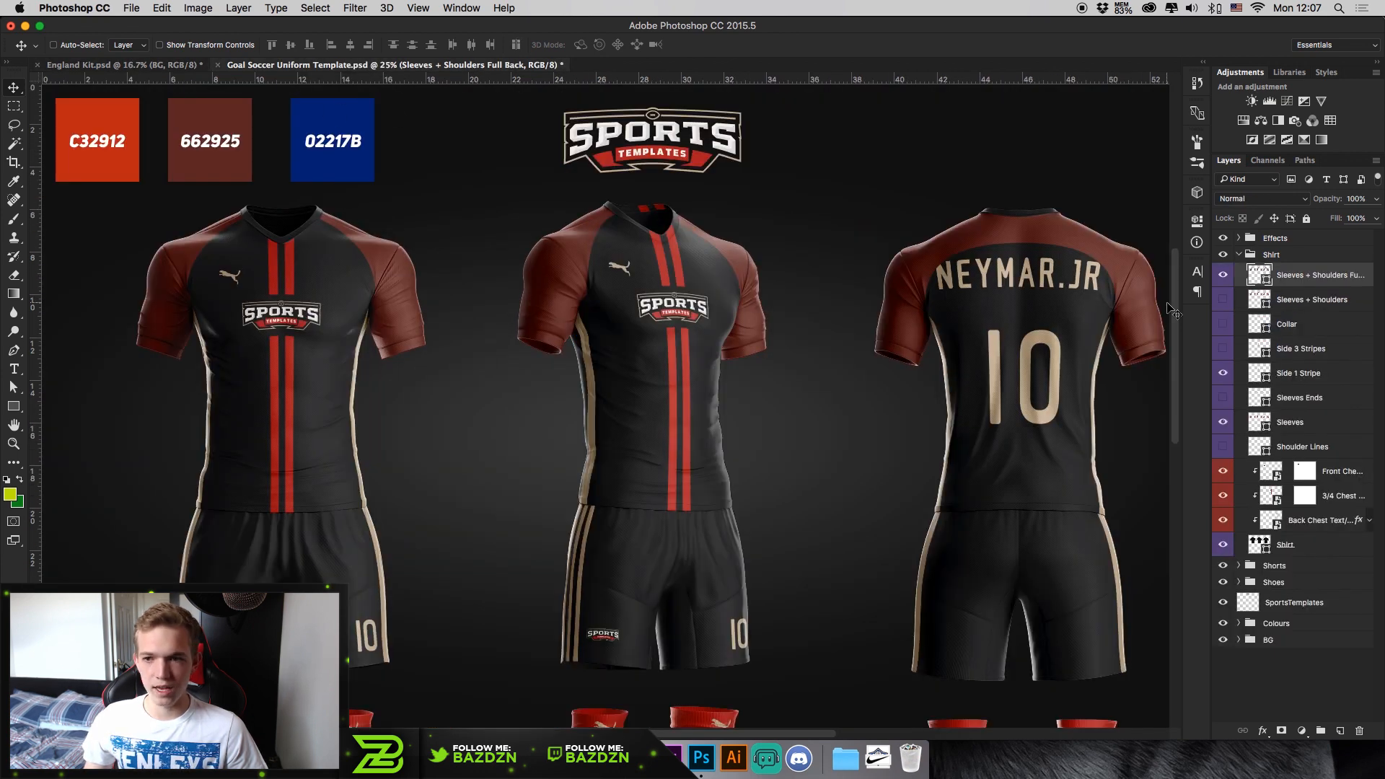
# - Recolour the Side 1 Stripe layer to 02217B by sampling the blue swatch, and hide the Sleeves layer
pyautogui.doubleClick(1256, 376)
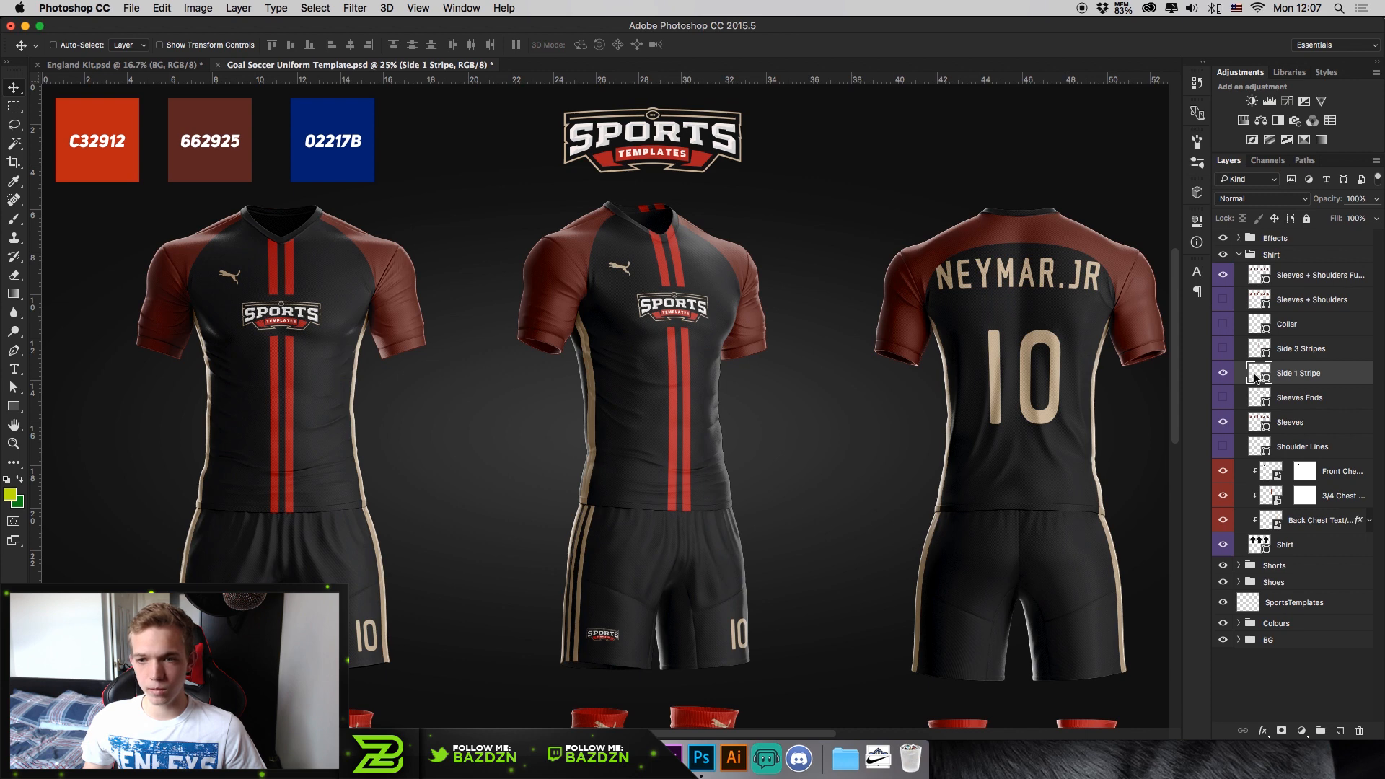
pyautogui.click(310, 107)
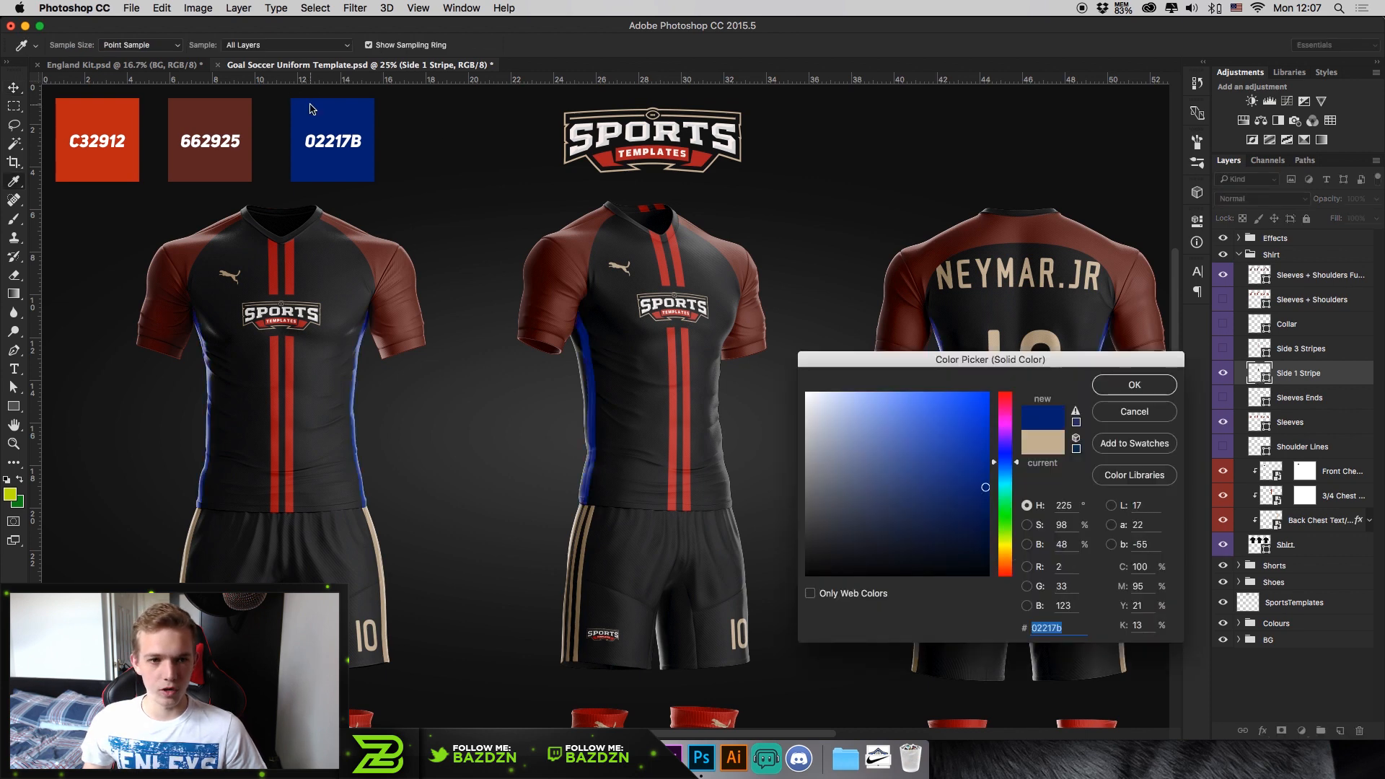
pyautogui.click(1117, 388)
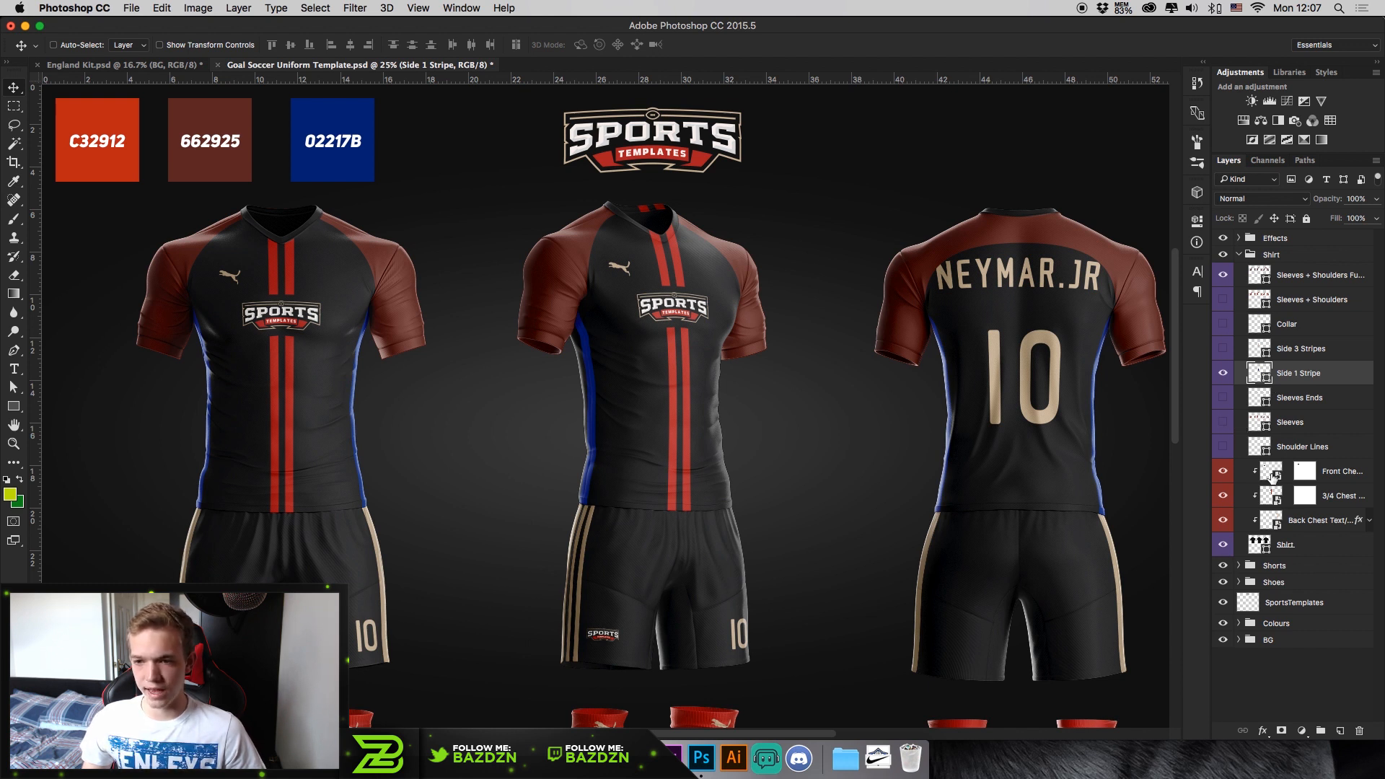
pyautogui.press('super+minus')
pyautogui.press('super+equal')
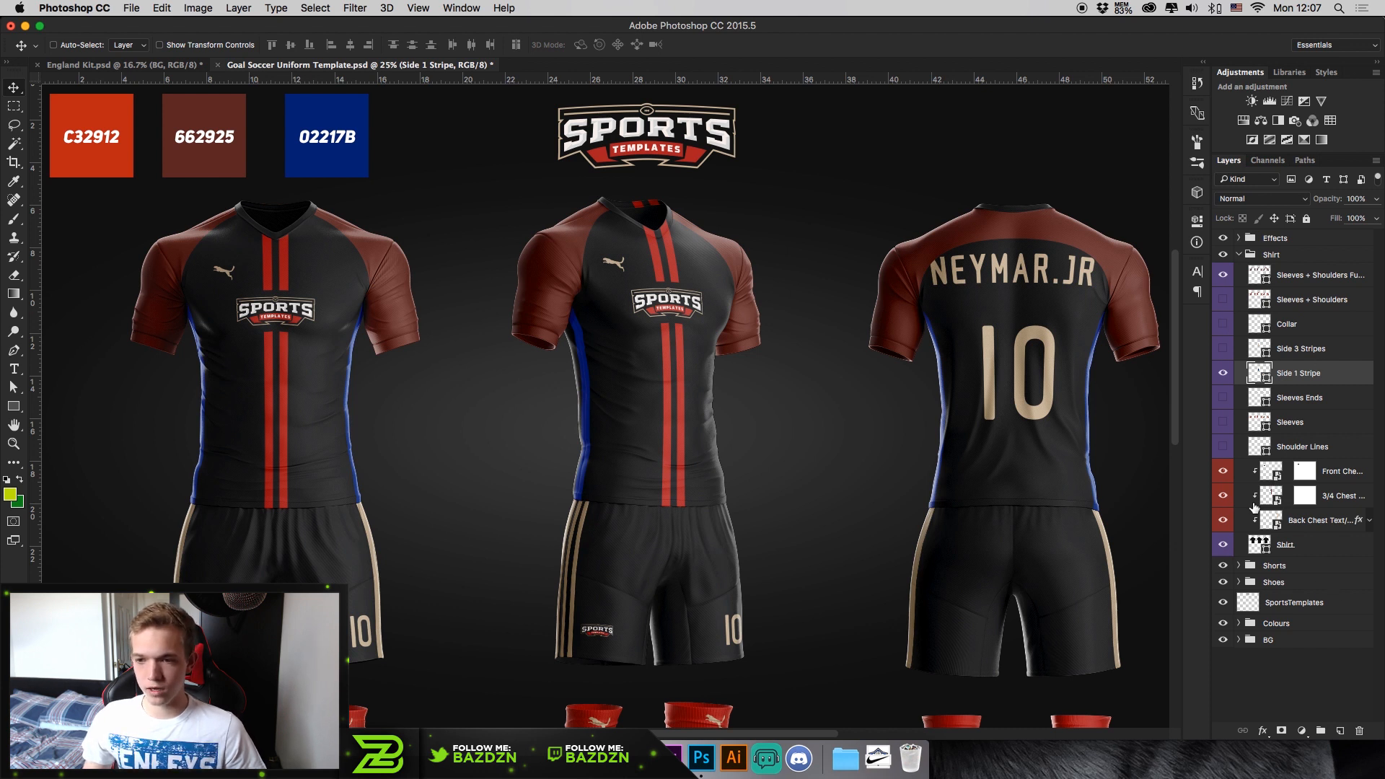
# - Toggle the Front Chest Text/logo layer to check its content, and open its smart object for editing
pyautogui.click(1270, 474)
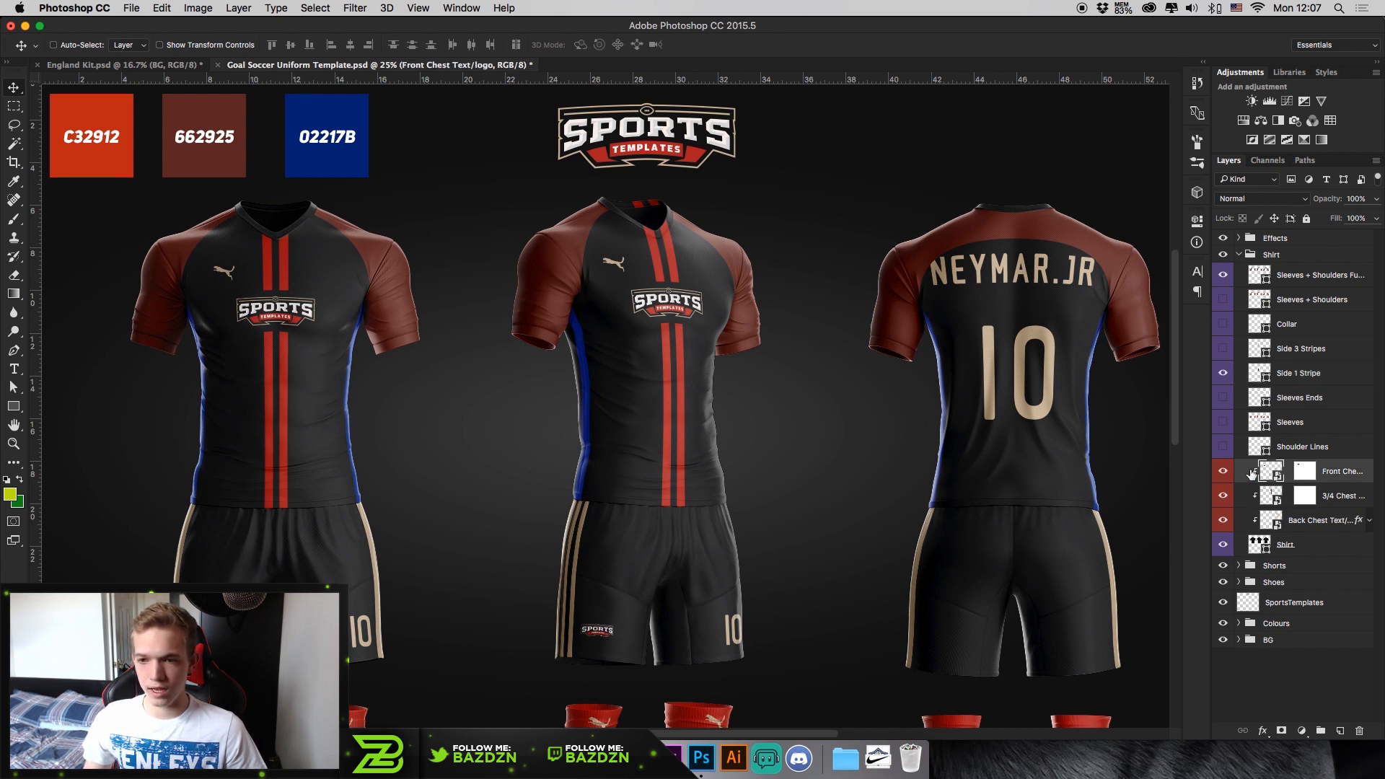
pyautogui.click(1224, 473)
pyautogui.click(1223, 472)
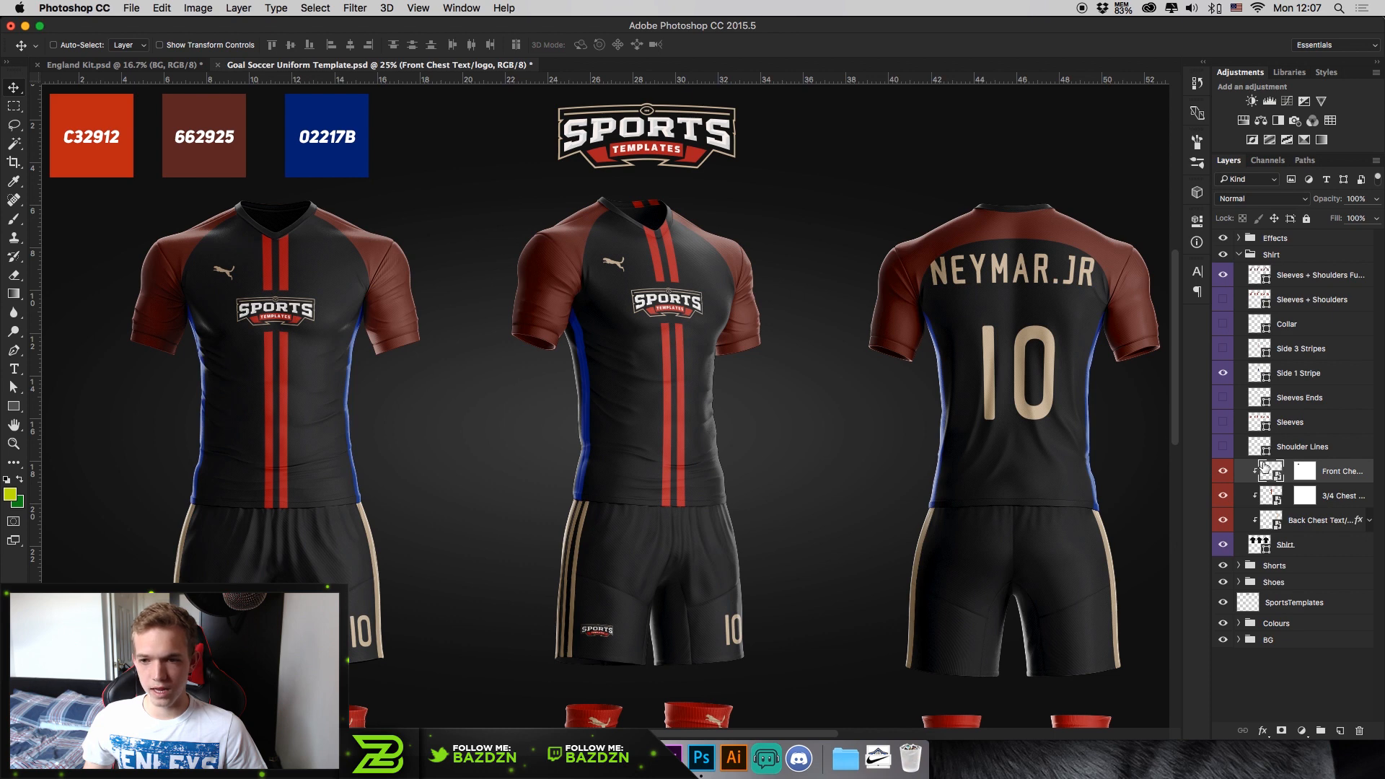
pyautogui.doubleClick(1269, 471)
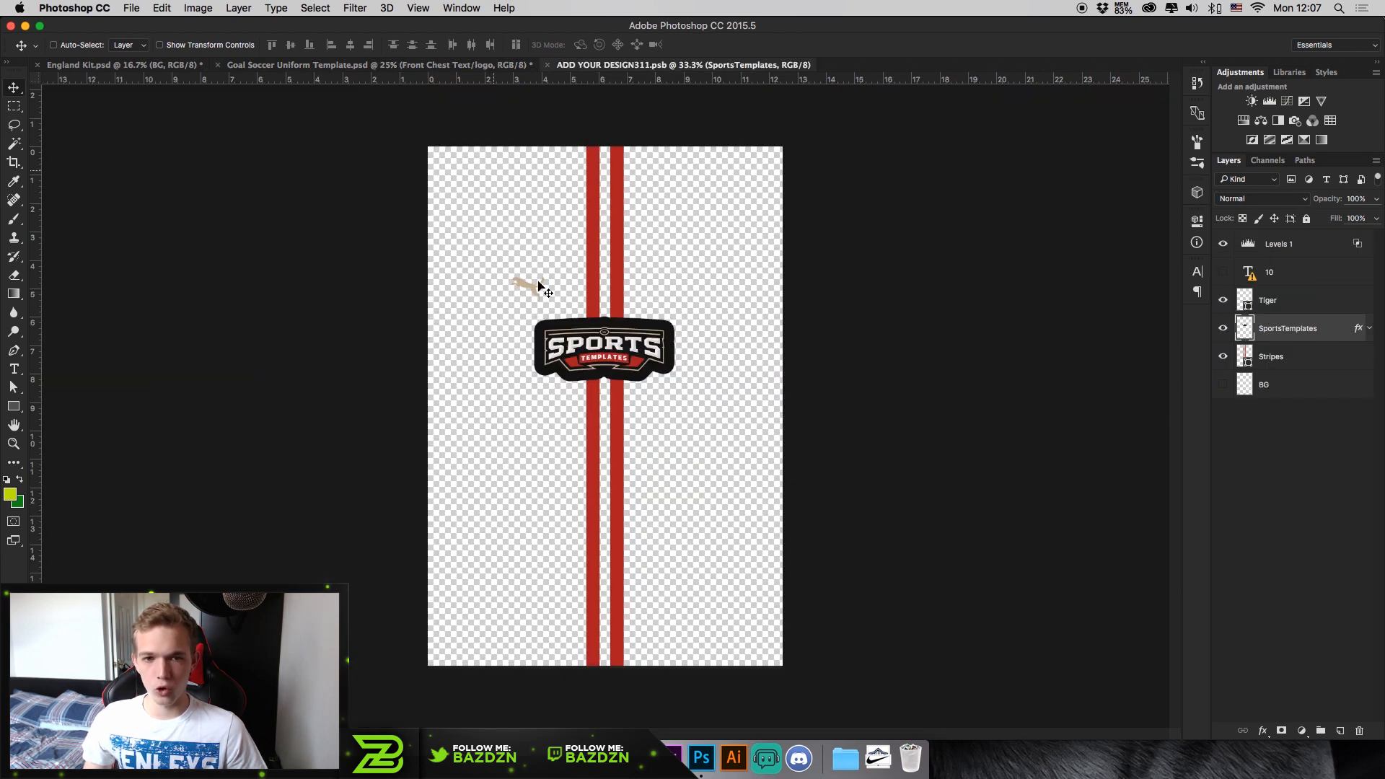
pyautogui.press('super+equal')
pyautogui.press('super+minus')
pyautogui.press('super+equal')
pyautogui.press('super+equal')
pyautogui.press('super+minus')
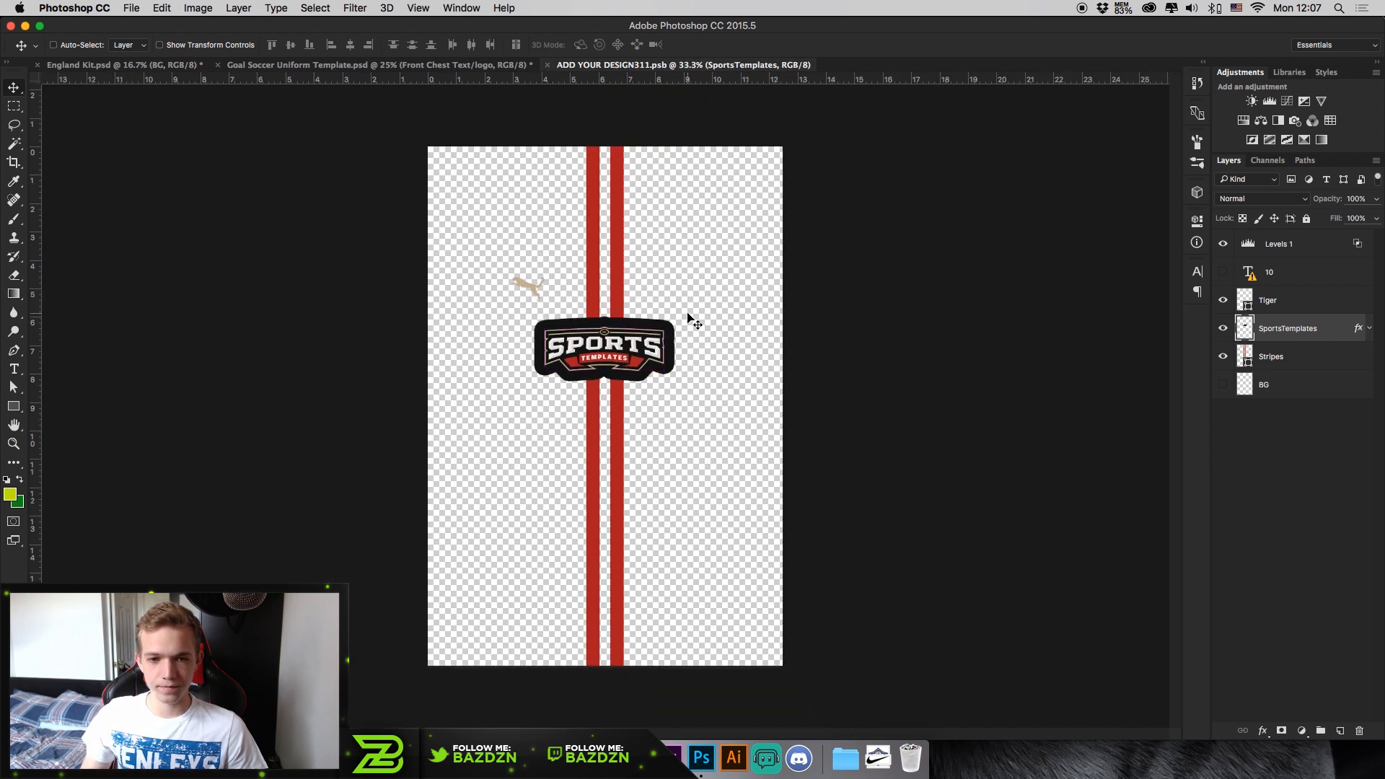
# - Delete the Tiger, SportsTemplates and Stripes layers from the front chest smart object
pyautogui.click(1273, 301)
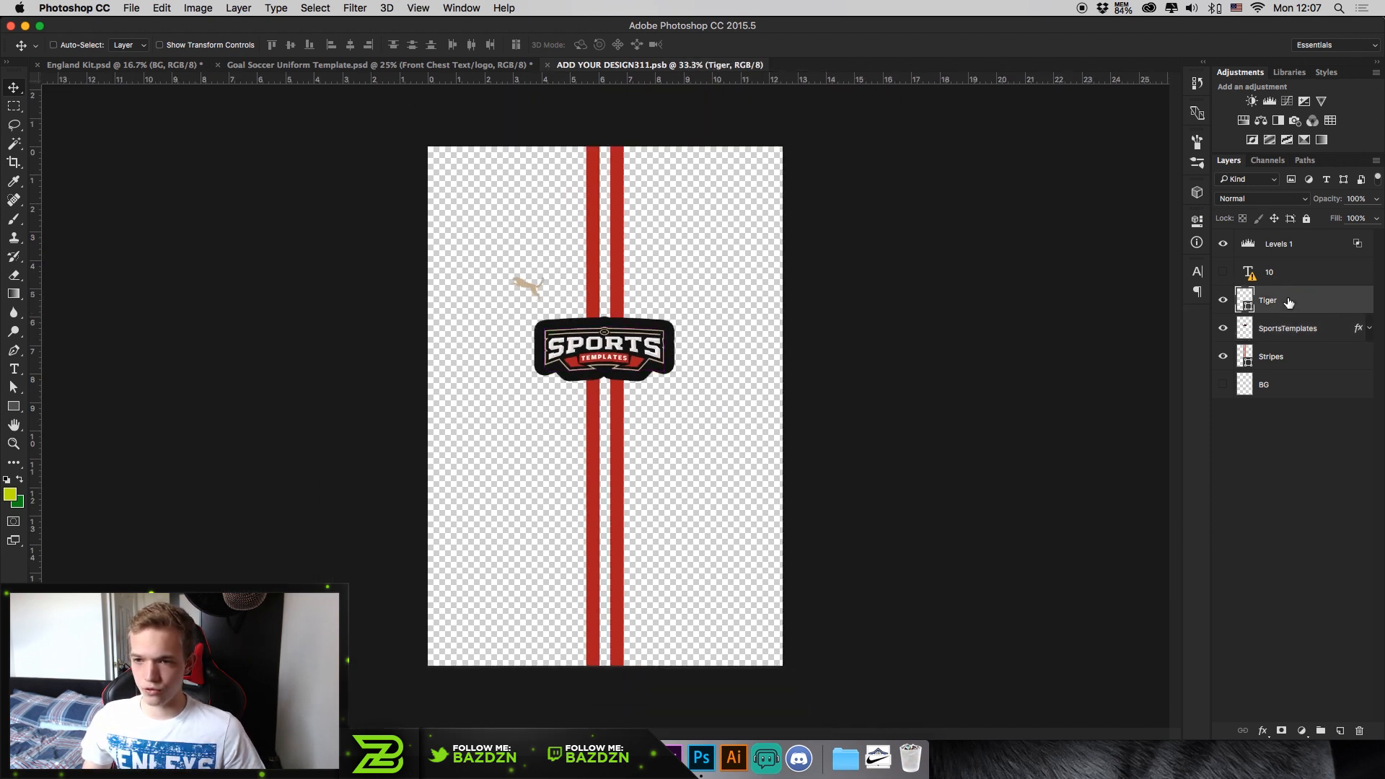
pyautogui.press('BackSpace')
pyautogui.press('BackSpace')
pyautogui.press('BackSpace')
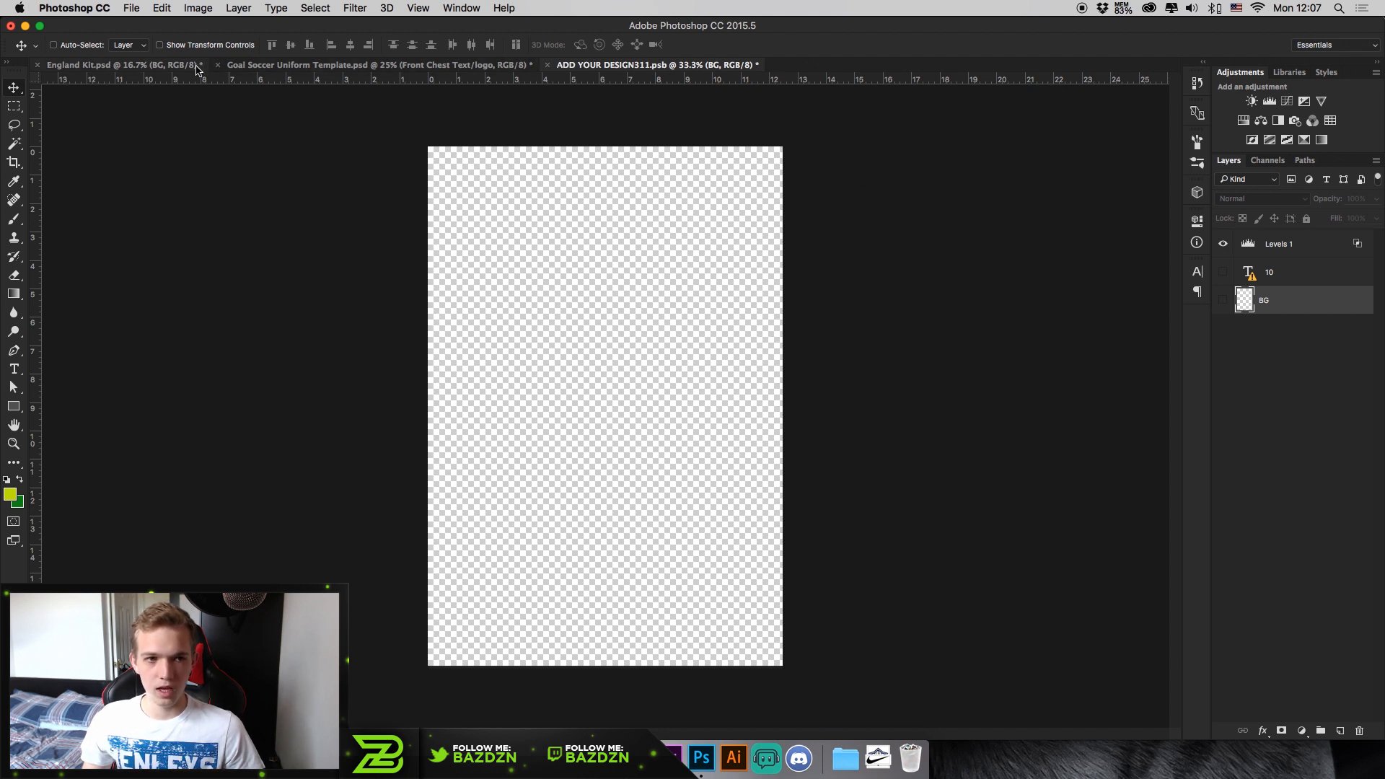
# - Show the guides in the front chest smart object and examine where they mark the logo positions
pyautogui.press('super+semicolon')
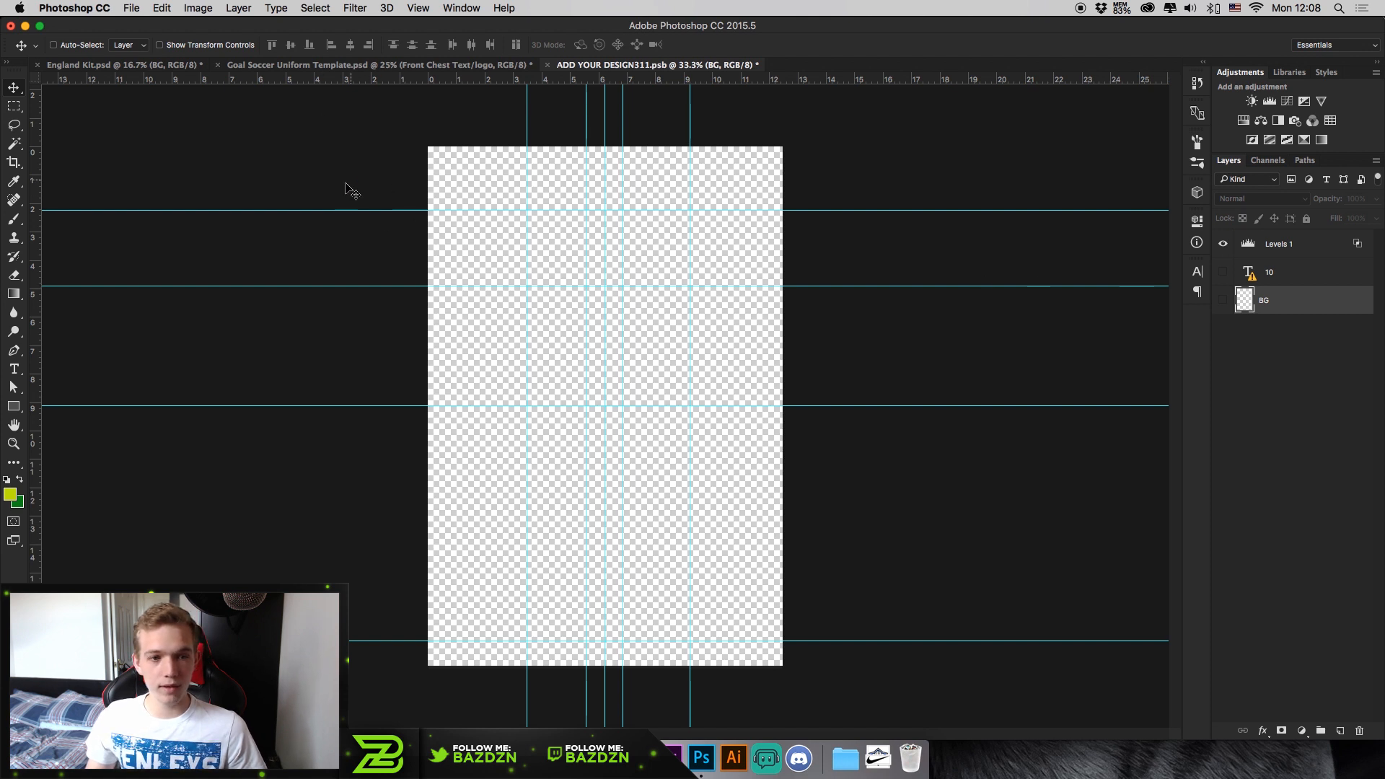
pyautogui.press('super+plus')
pyautogui.press('super+minus')
pyautogui.press('super+minus')
pyautogui.press('super+plus')
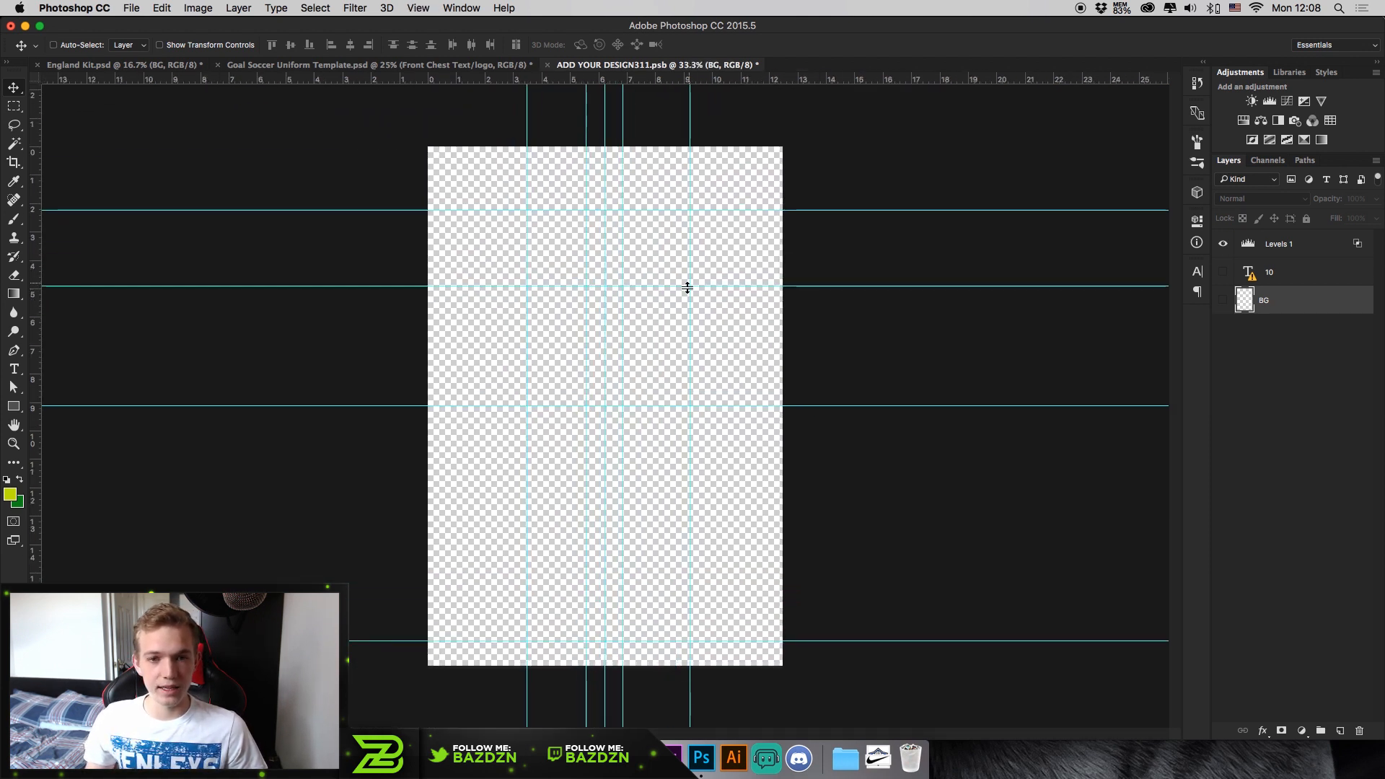
pyautogui.press('super+plus')
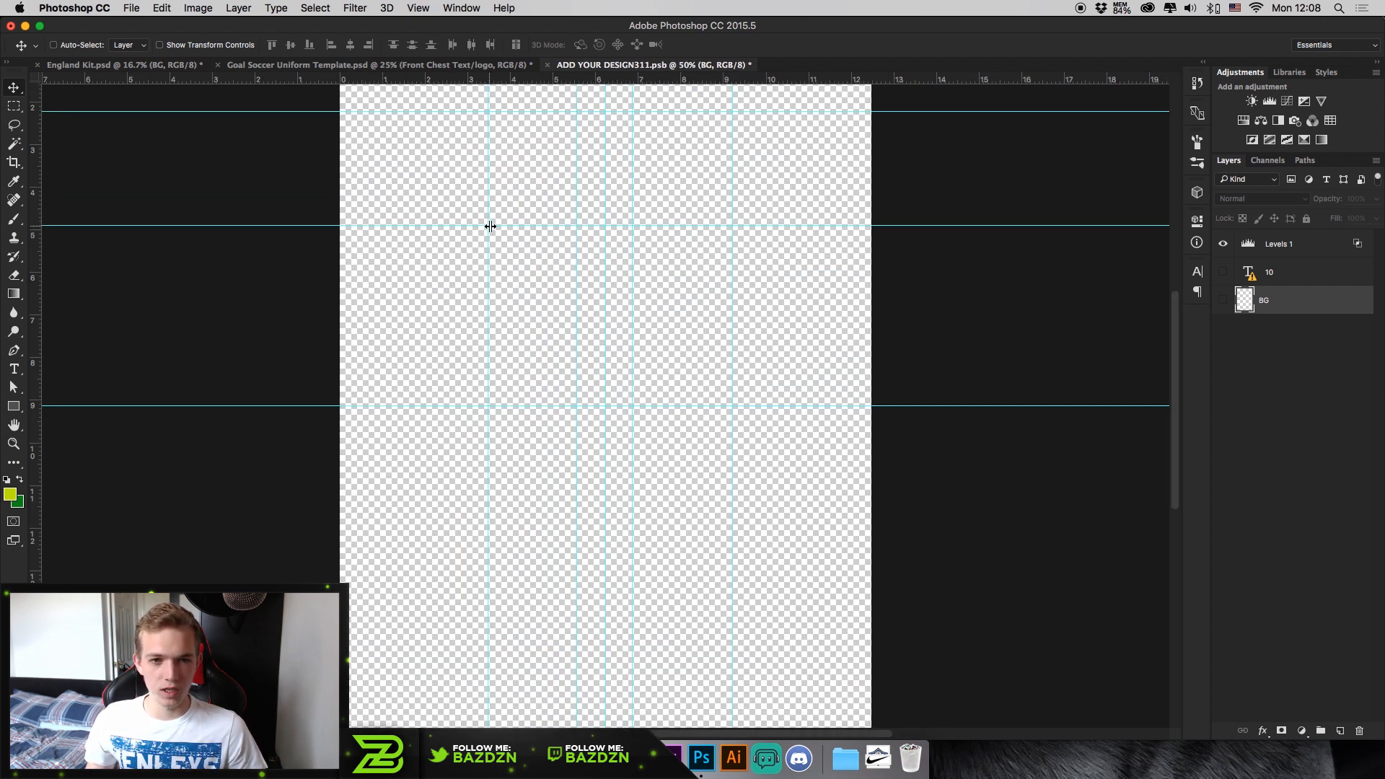
pyautogui.press('super+minus')
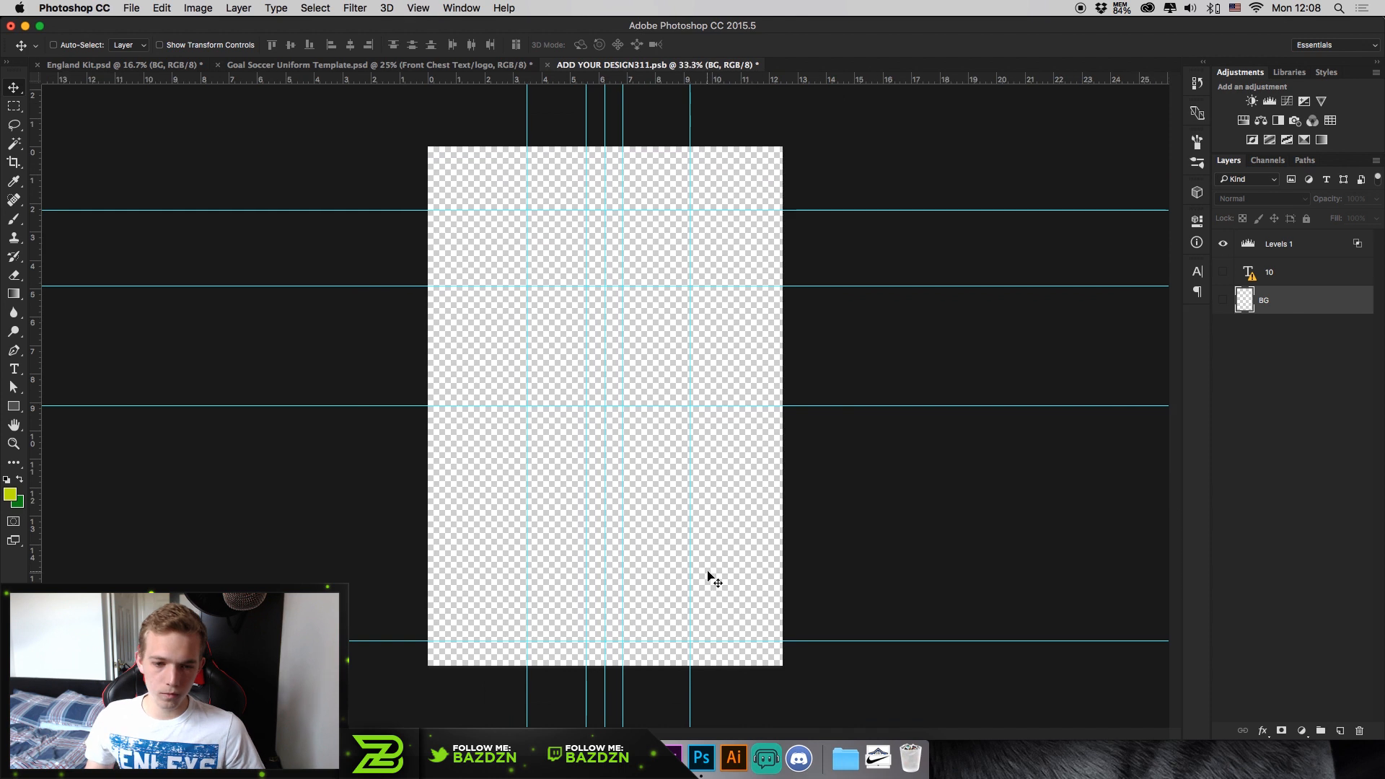
# - Switch to Firefox, copy the England crest image, and return to the front chest smart object in Photoshop
pyautogui.click(570, 758)
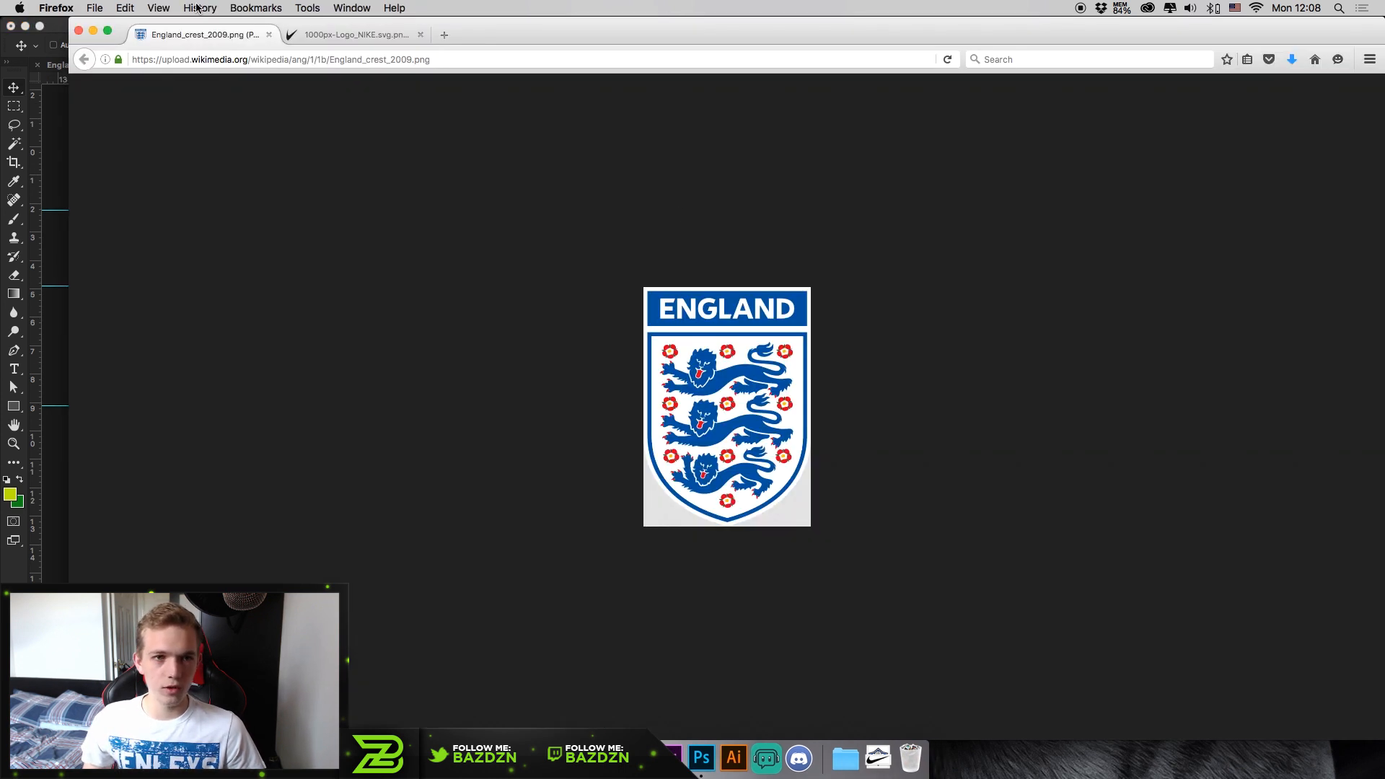
pyautogui.rightClick(771, 402)
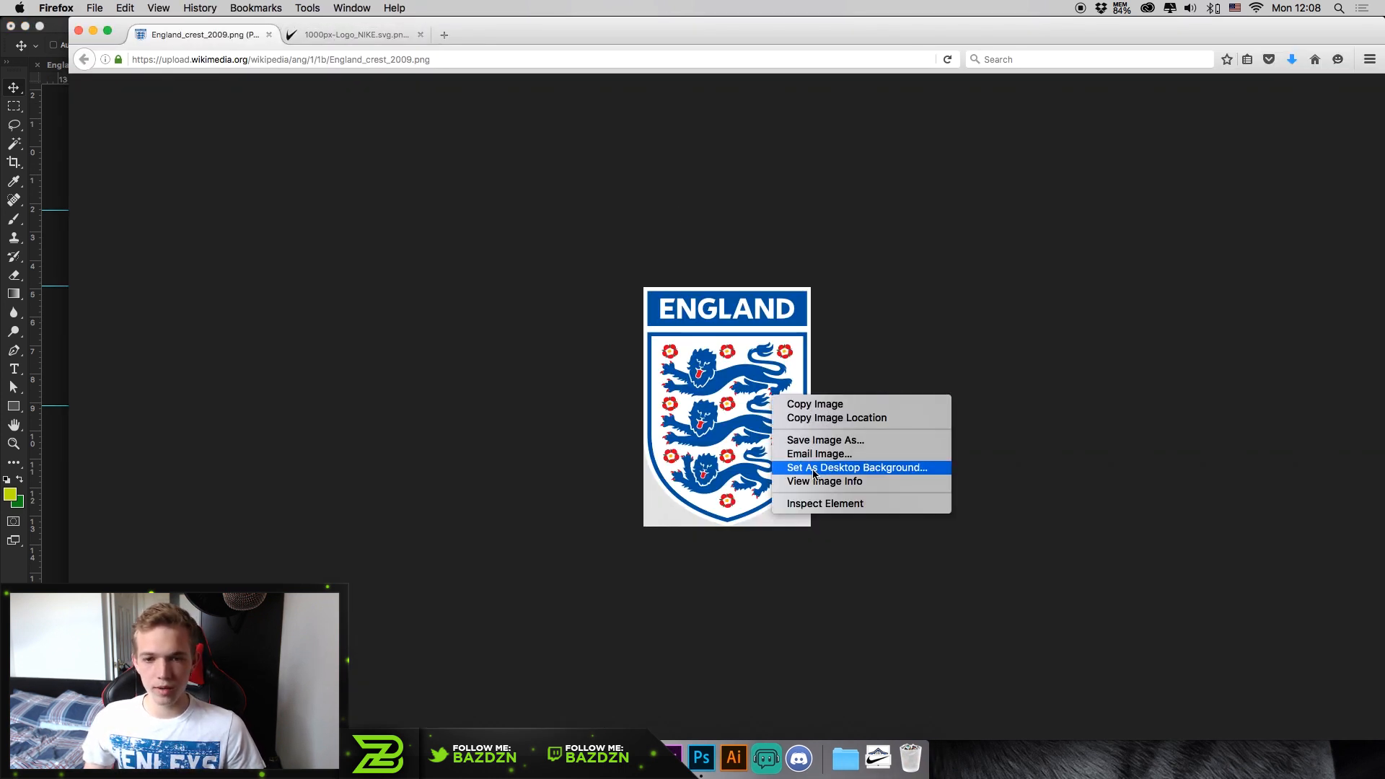
pyautogui.click(814, 403)
pyautogui.click(28, 462)
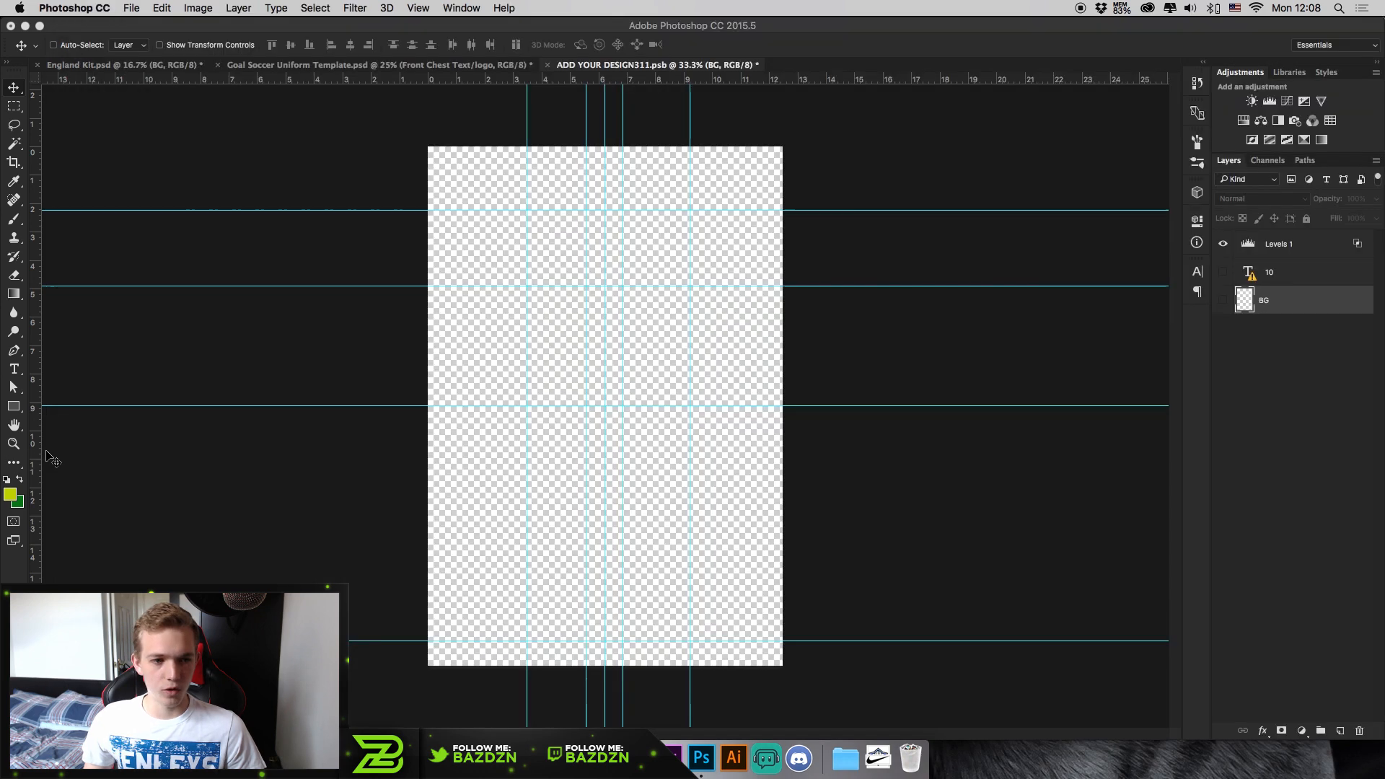
# - Paste the England crest onto the guide crossing on the wearer's left chest and scale it to about 56%
pyautogui.press('super+v')
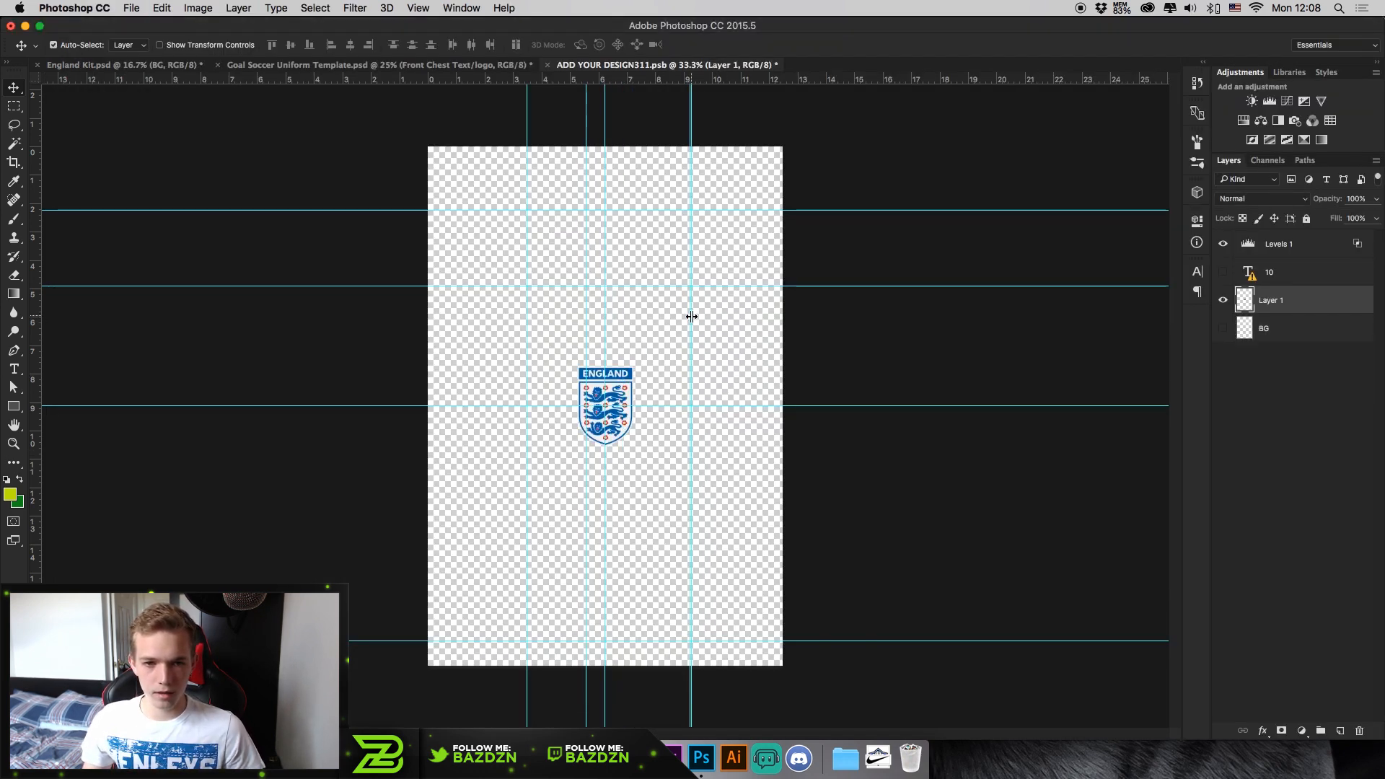
pyautogui.moveTo(642, 377); pyautogui.dragTo(733, 229)
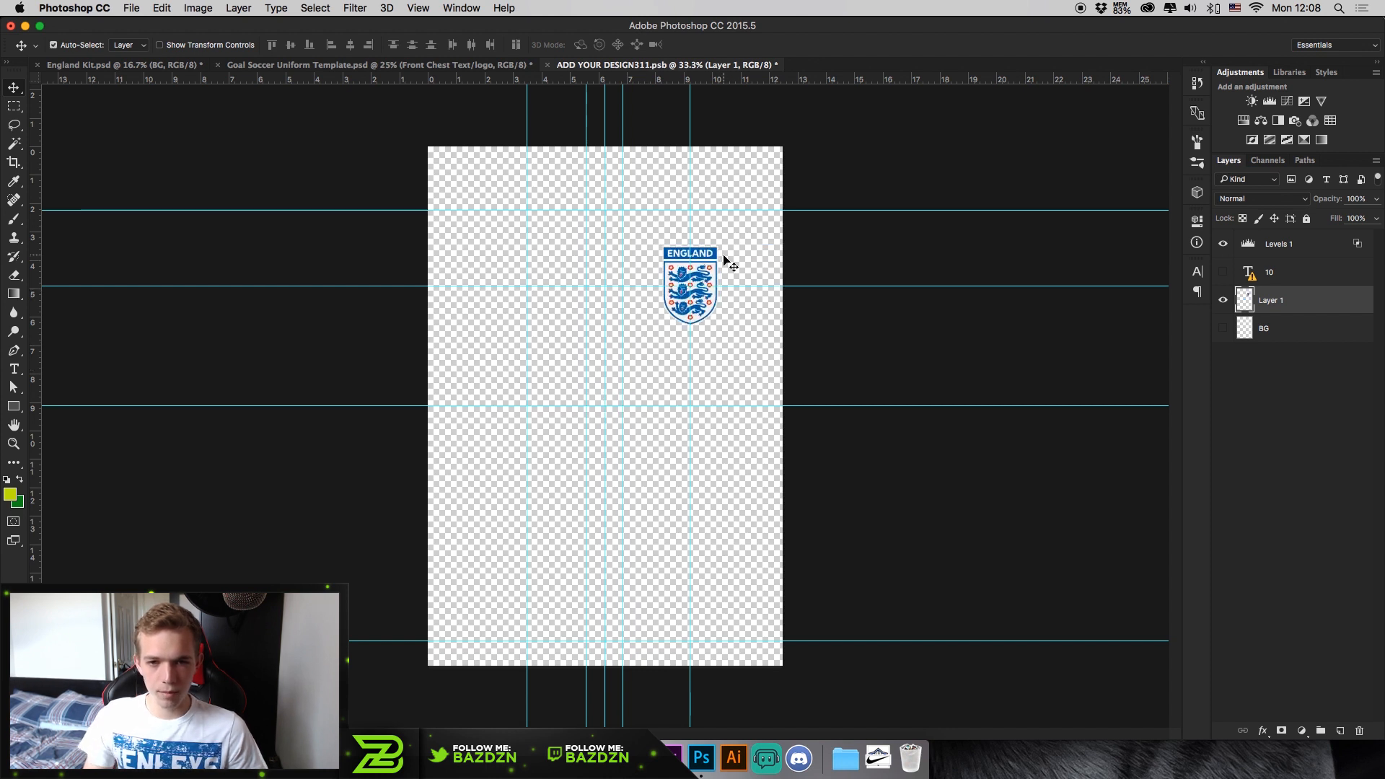
pyautogui.press('super+plus')
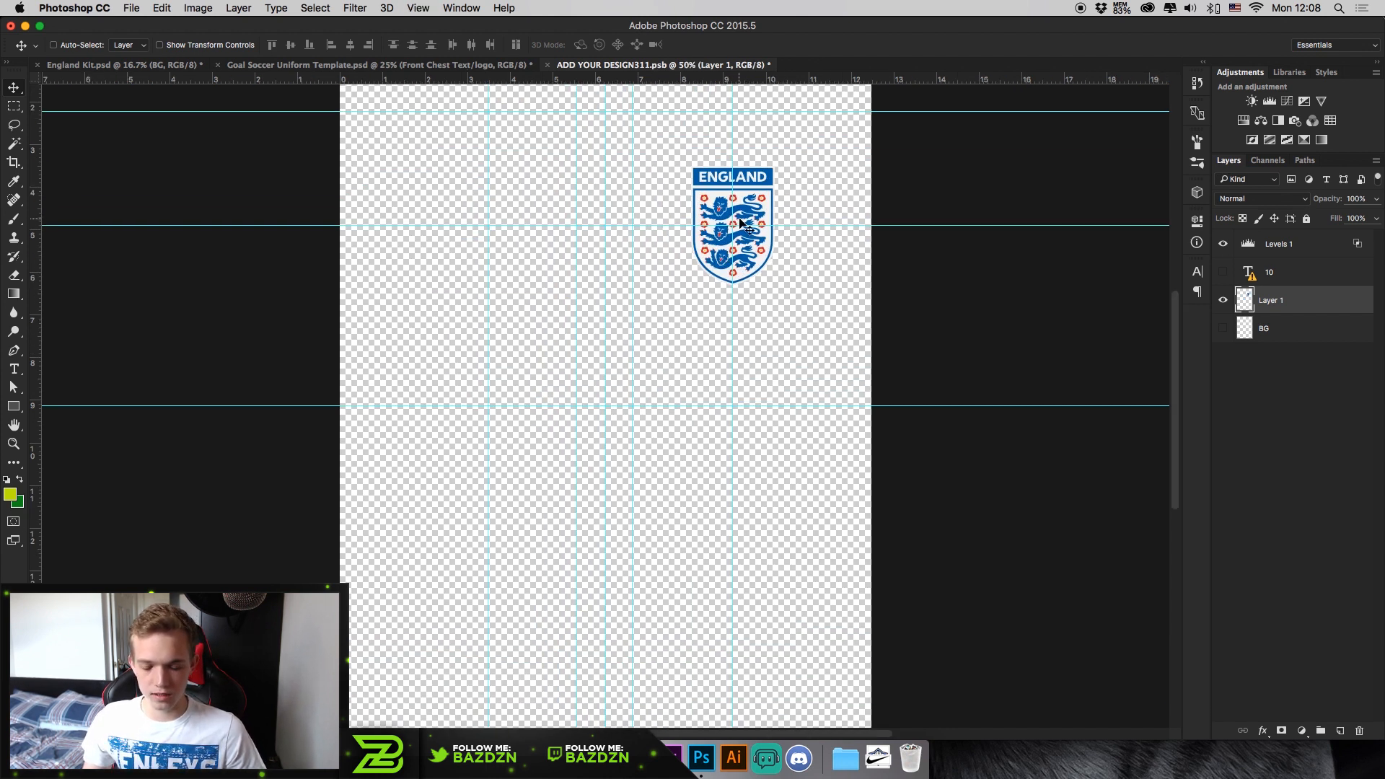
pyautogui.scroll(2, 741, 222)
pyautogui.press('super+t')
pyautogui.moveTo(775, 202); pyautogui.dragTo(754, 225)
pyautogui.hscroll(10, 754, 224)
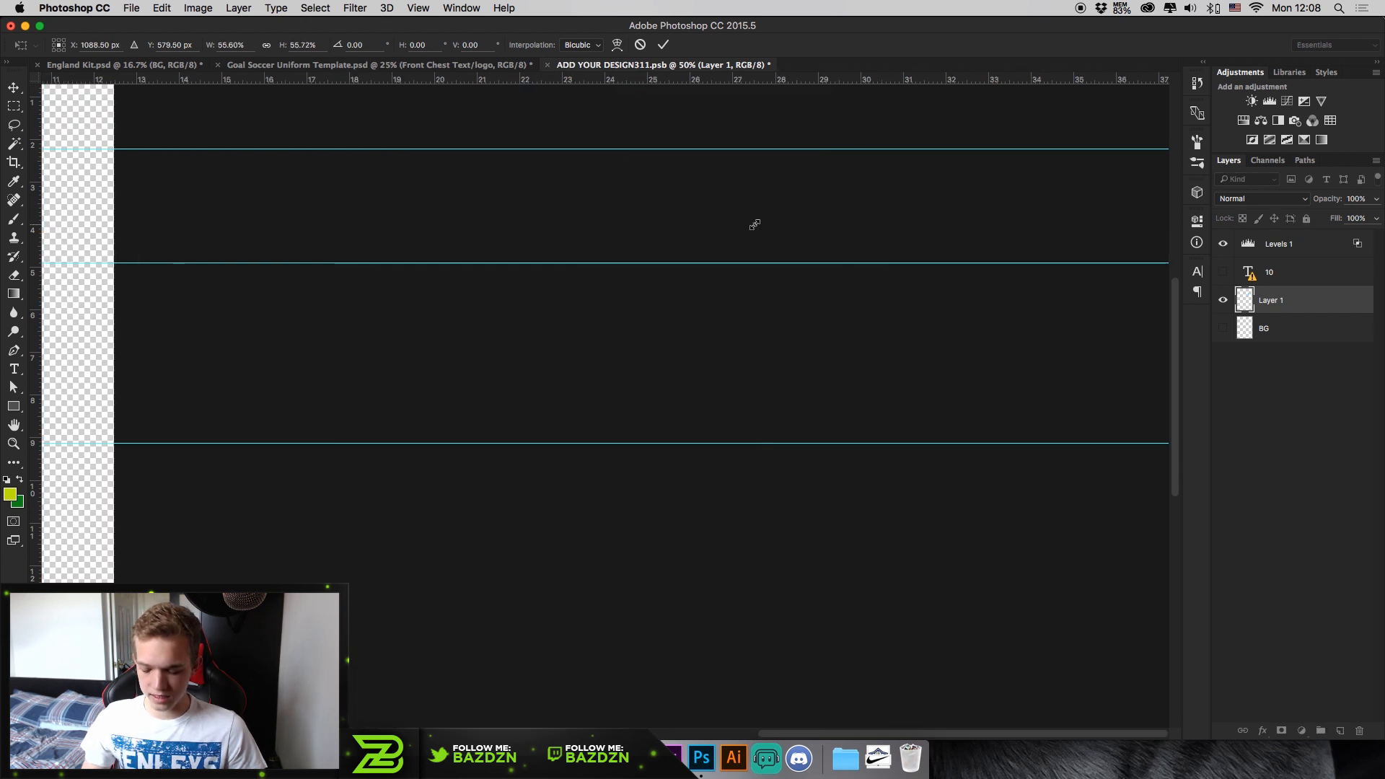
pyautogui.hscroll(-10, 754, 224)
pyautogui.press('Return')
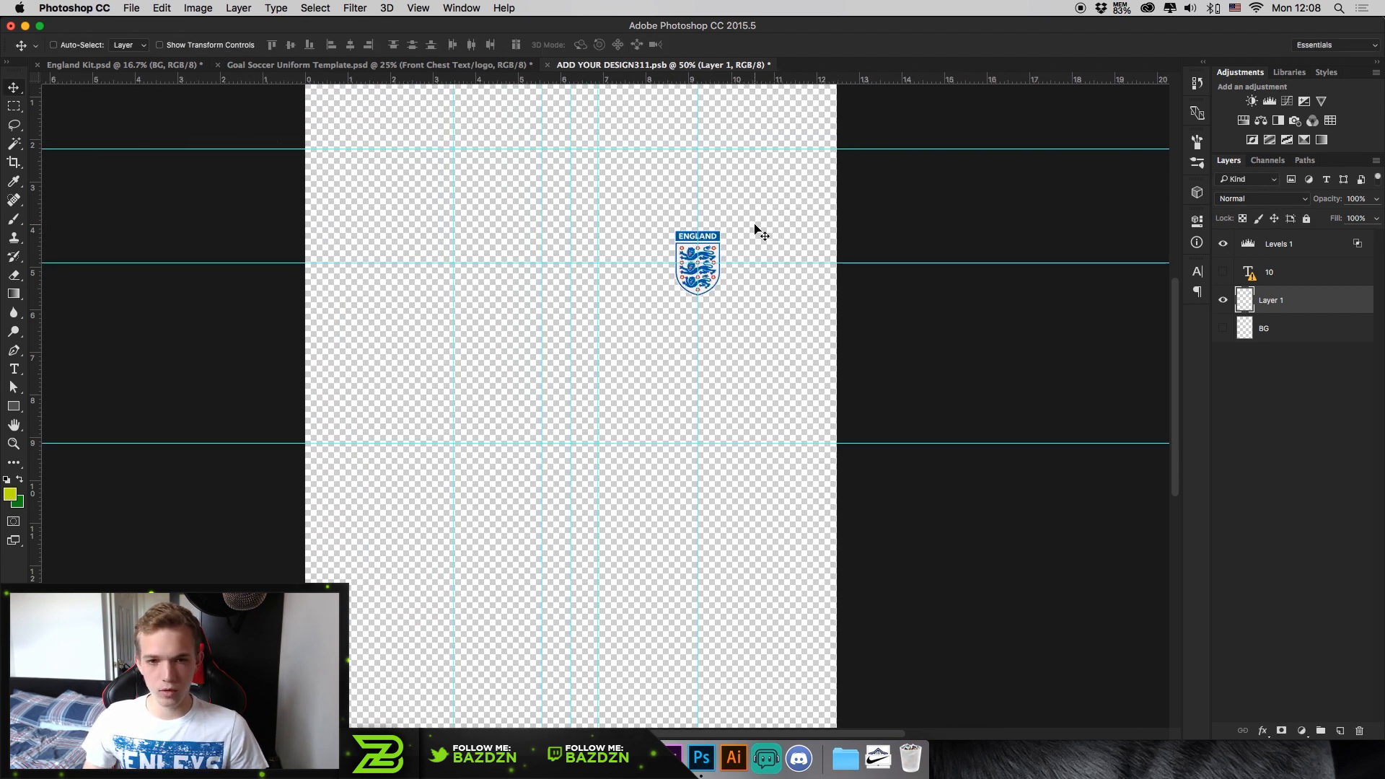
# - Switch to Firefox, copy the Nike swoosh image, and return to the front chest smart object in Photoshop
pyautogui.click(568, 757)
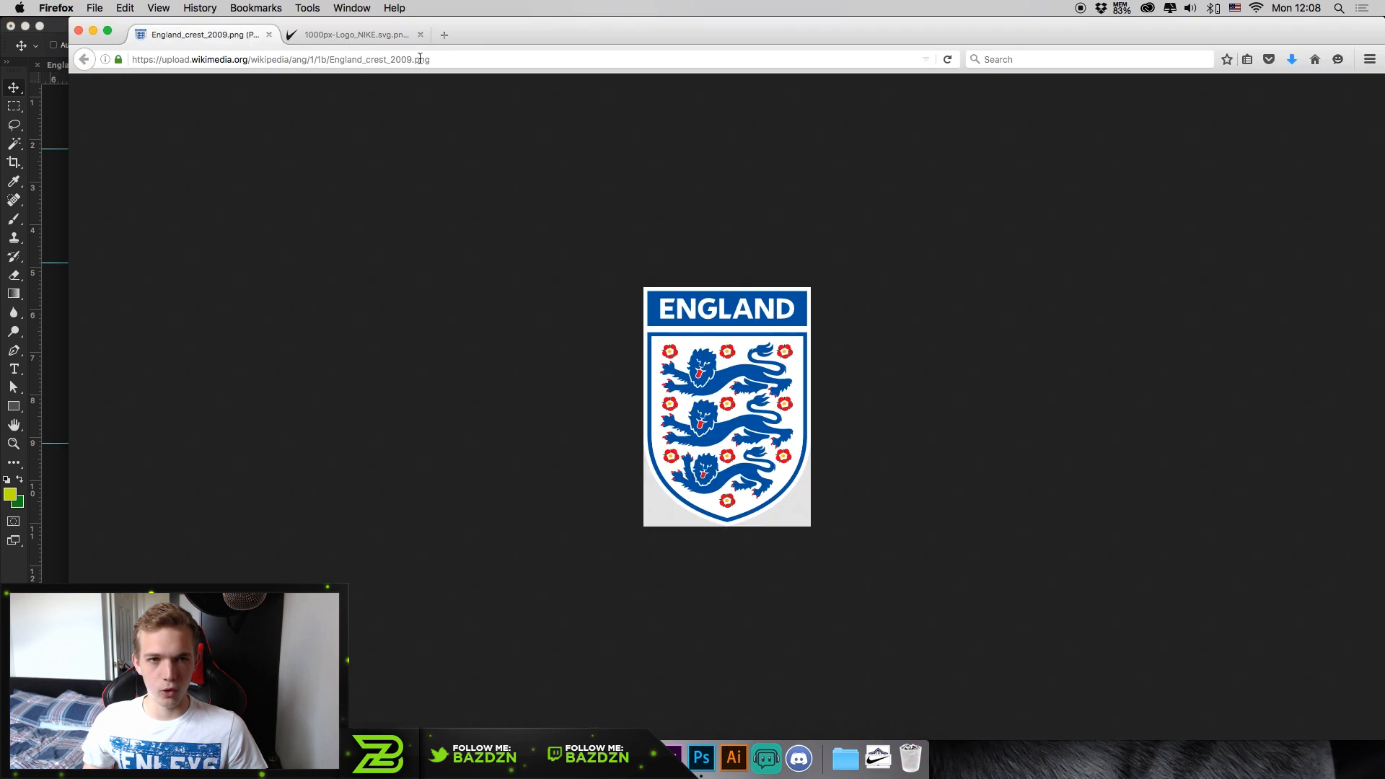
pyautogui.click(340, 34)
pyautogui.rightClick(566, 442)
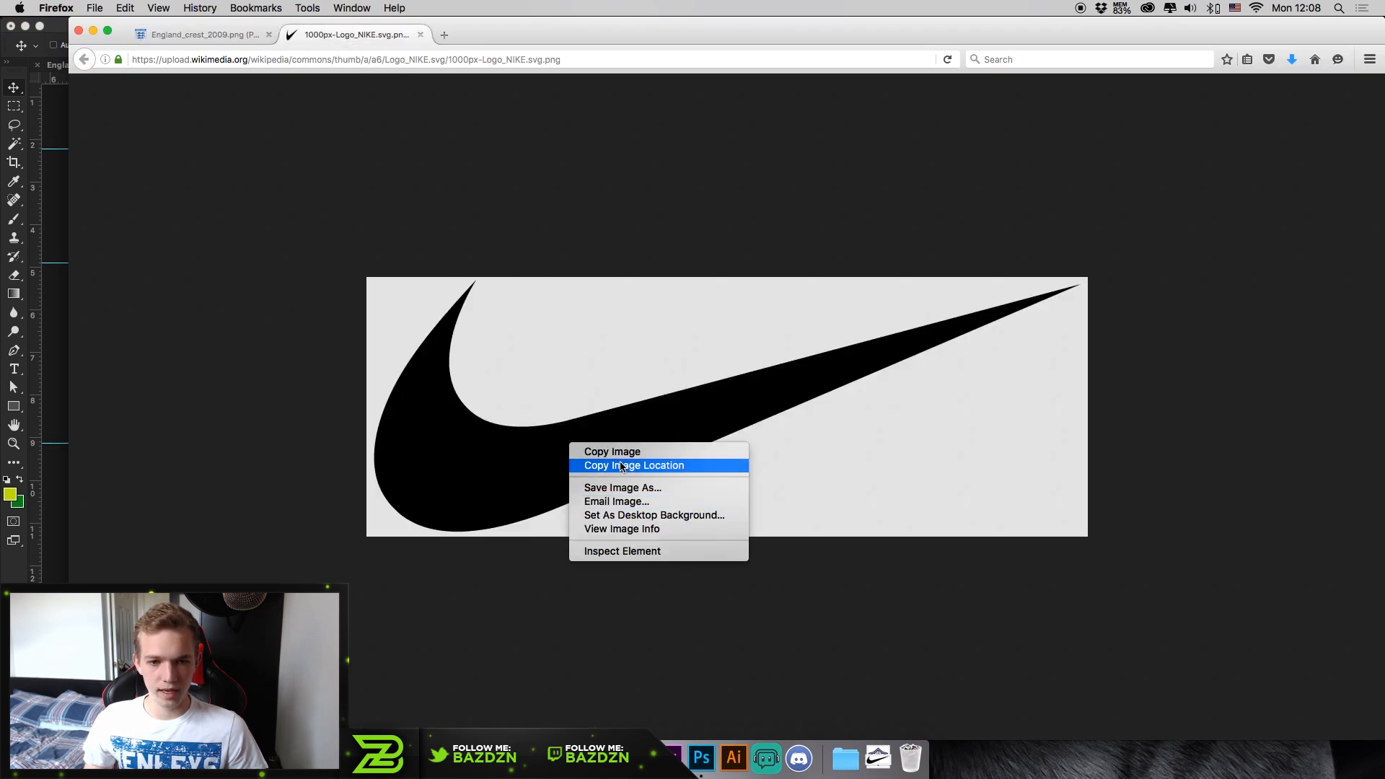
pyautogui.click(573, 450)
pyautogui.click(38, 447)
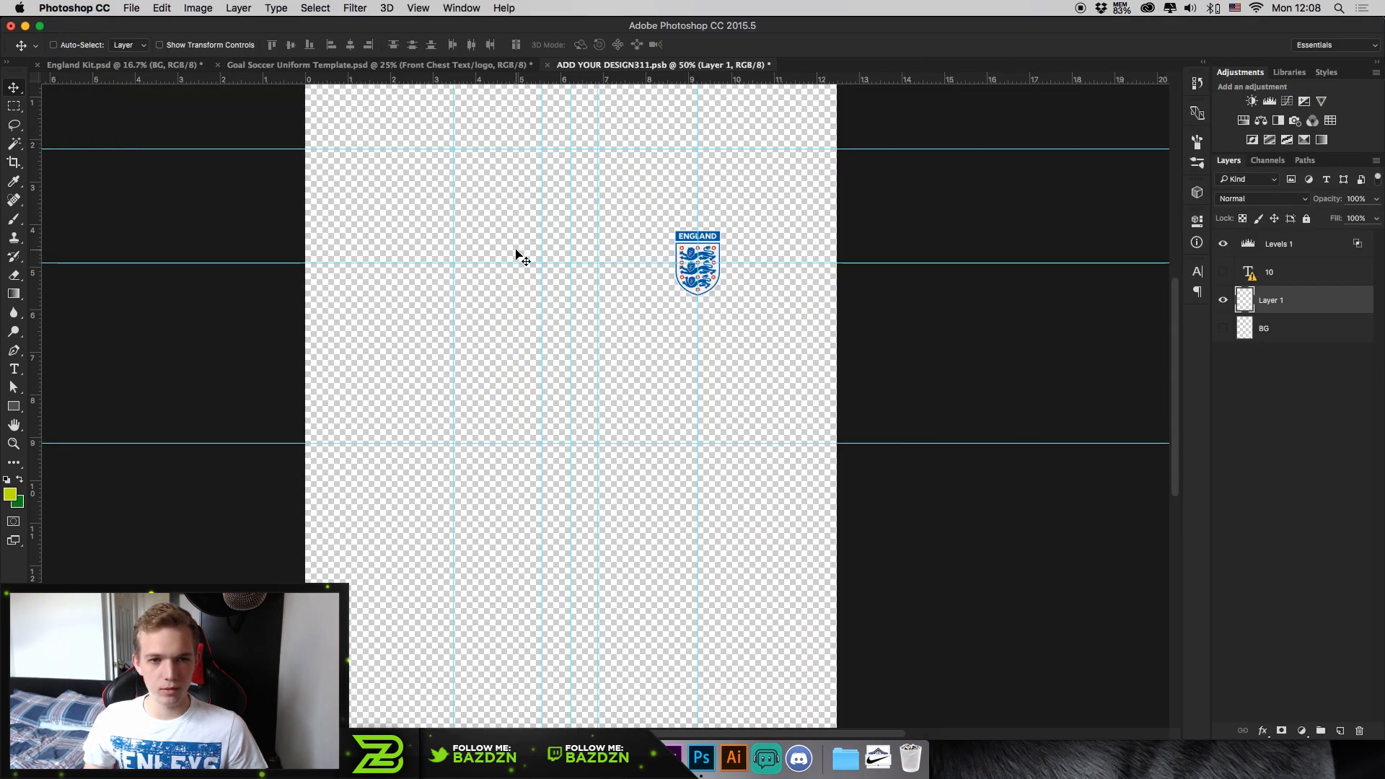
# - Paste the Nike swoosh onto the guide crossing opposite the crest and scale it down to about a fifth of its size
pyautogui.press('super+v')
pyautogui.moveTo(530, 403); pyautogui.dragTo(430, 273)
pyautogui.press('super+t')
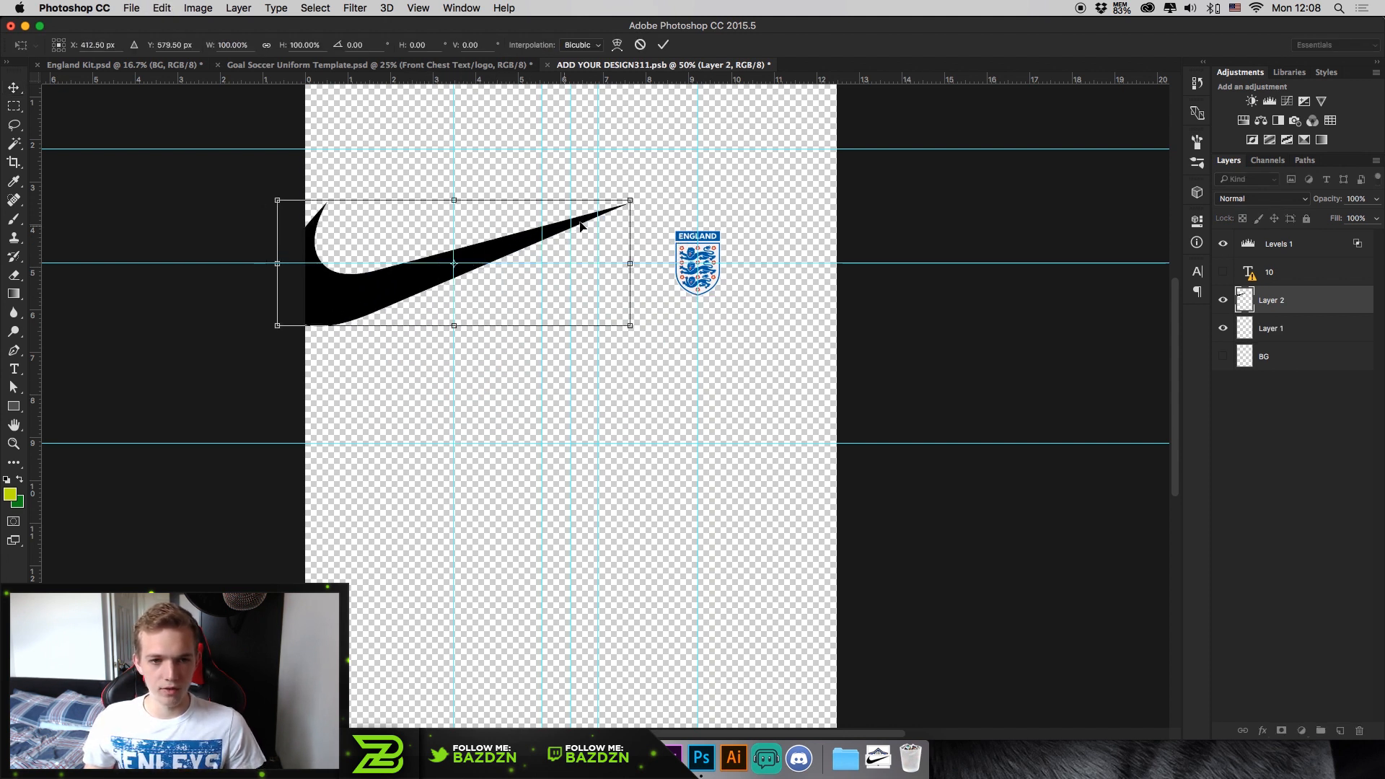
pyautogui.moveTo(633, 203); pyautogui.dragTo(505, 259)
pyautogui.press('Return')
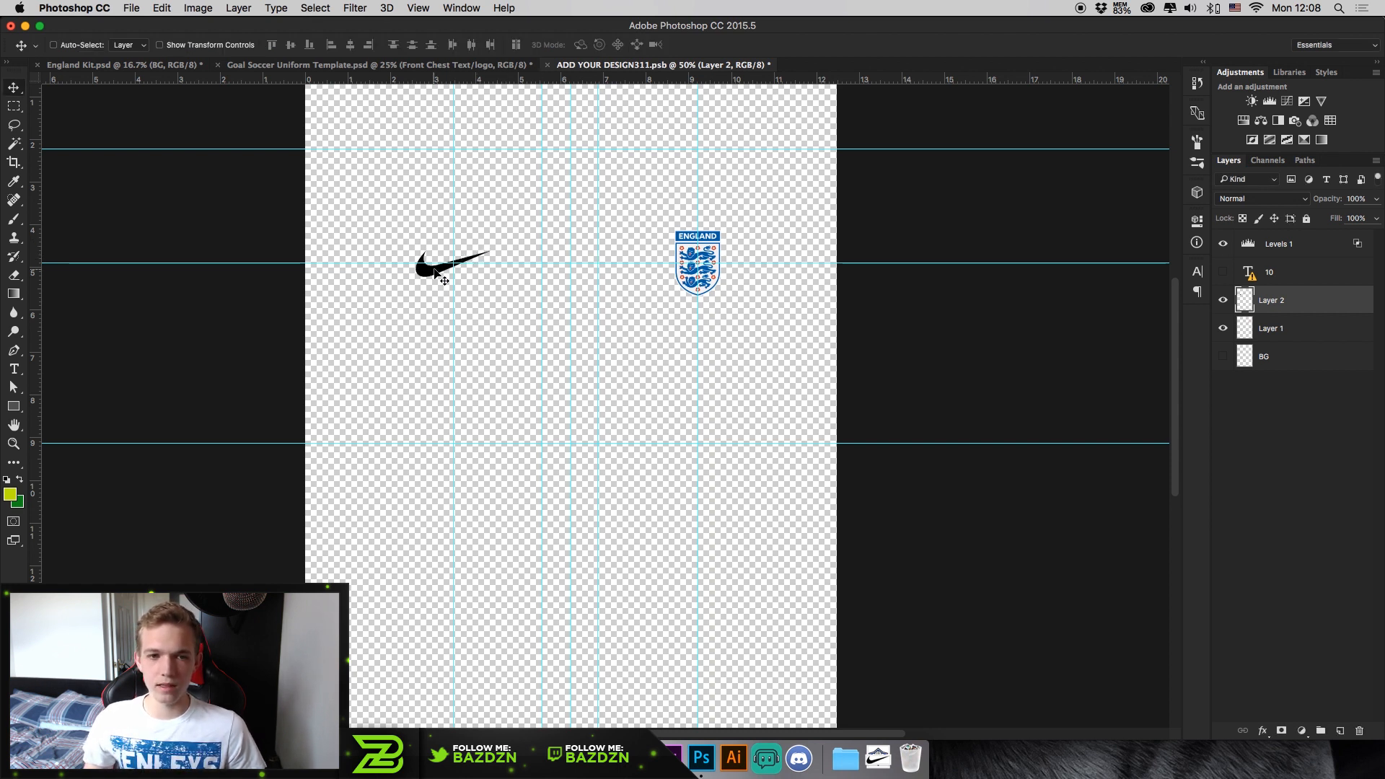
# - Apply a white (ffffff) Color Overlay with Normal blending at 100% opacity to the swoosh layer
pyautogui.doubleClick(1311, 304)
pyautogui.click(828, 584)
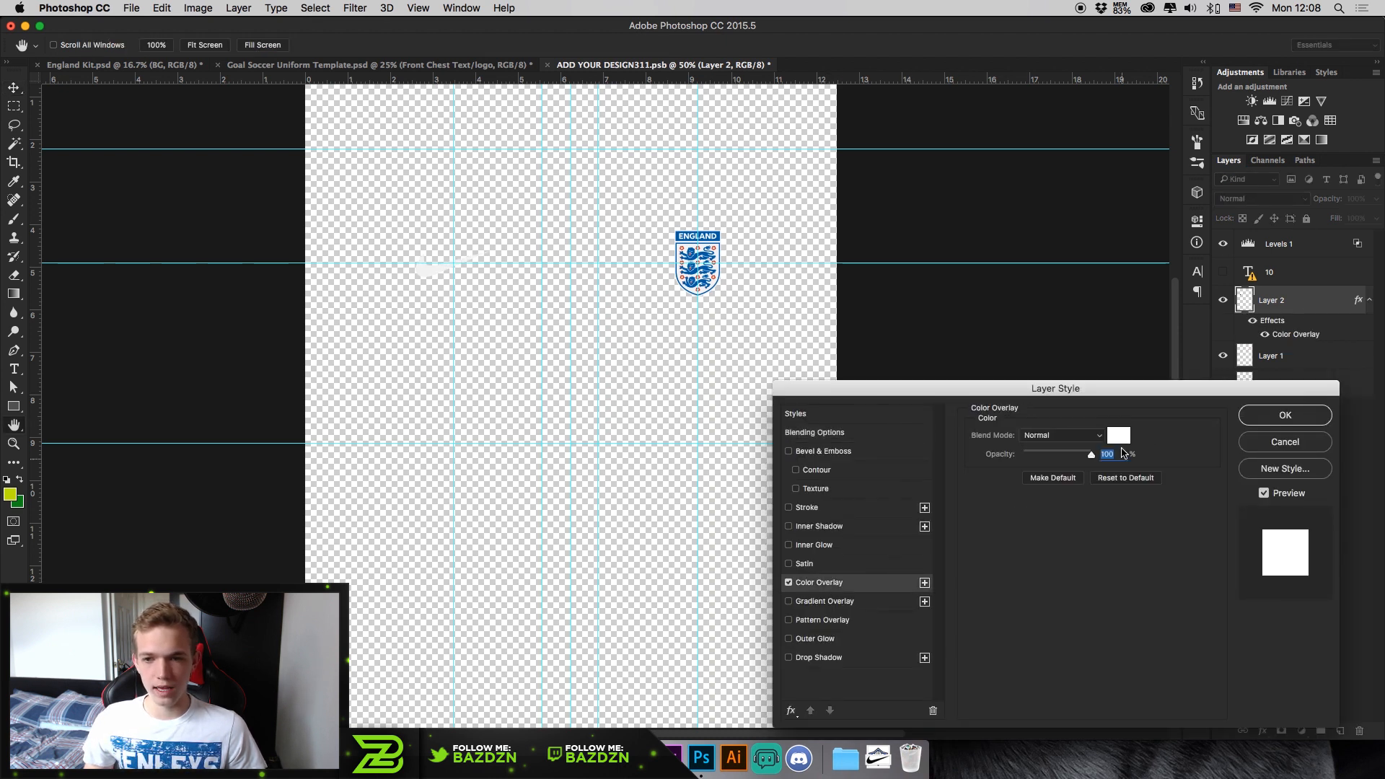
pyautogui.click(1121, 436)
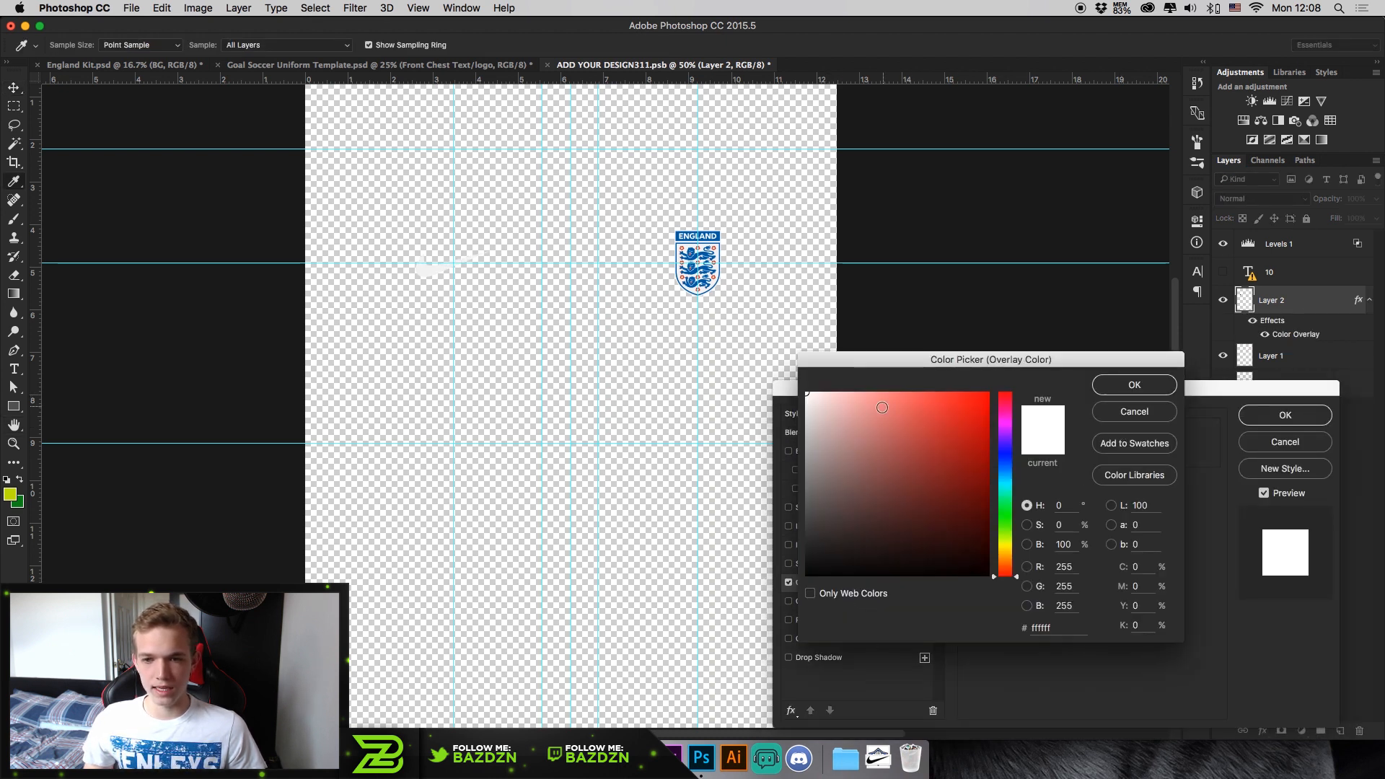
pyautogui.click(1156, 384)
pyautogui.click(1285, 413)
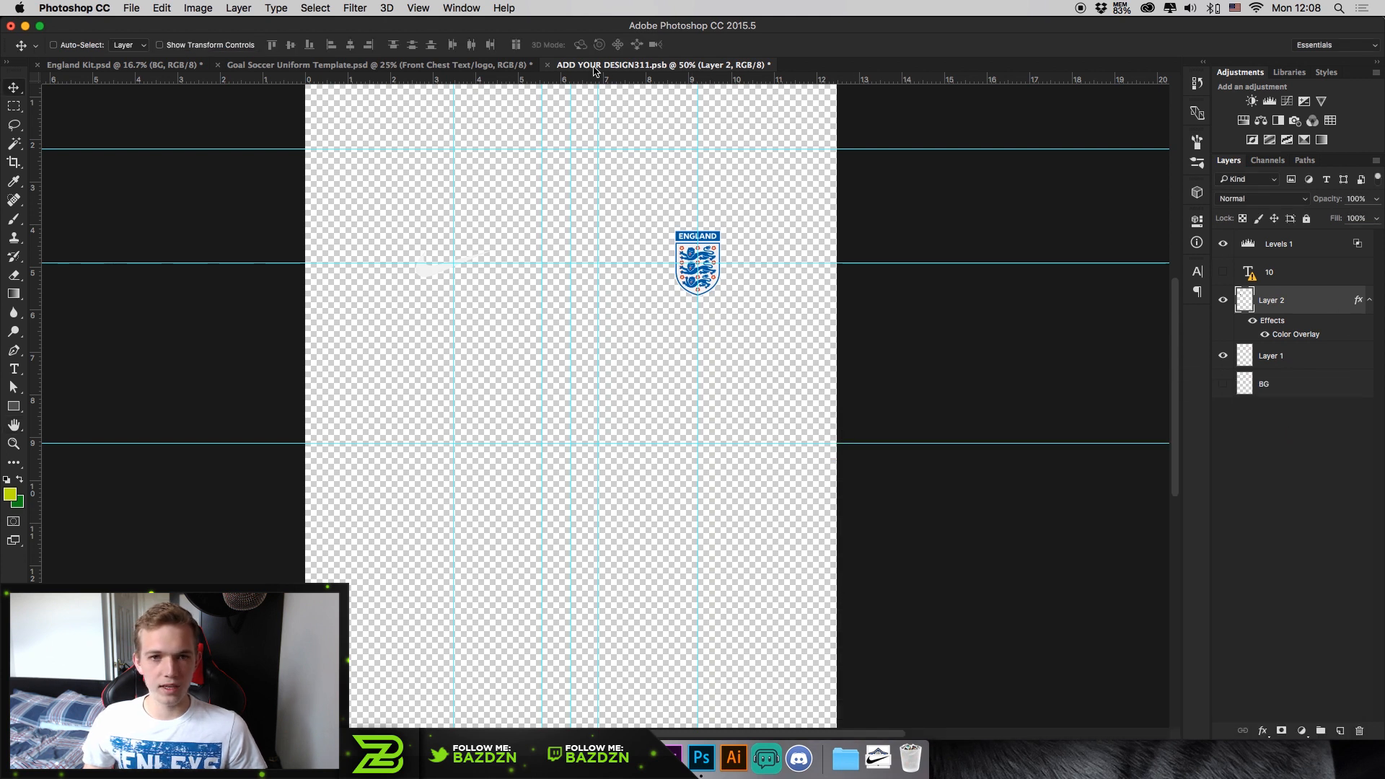
# - Save the front chest smart object and check the new logos on the shirts in the Goal Soccer Uniform Template
pyautogui.press('super+s')
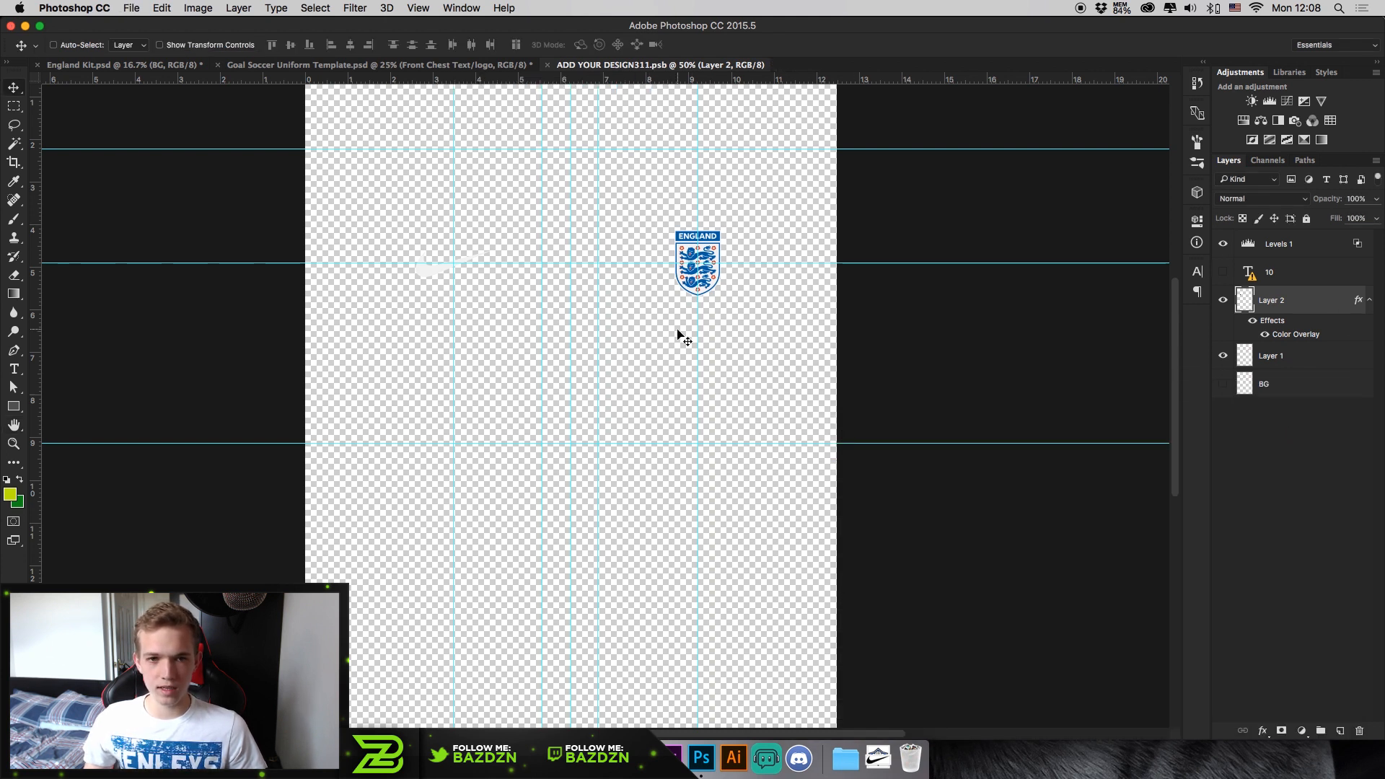
pyautogui.click(302, 66)
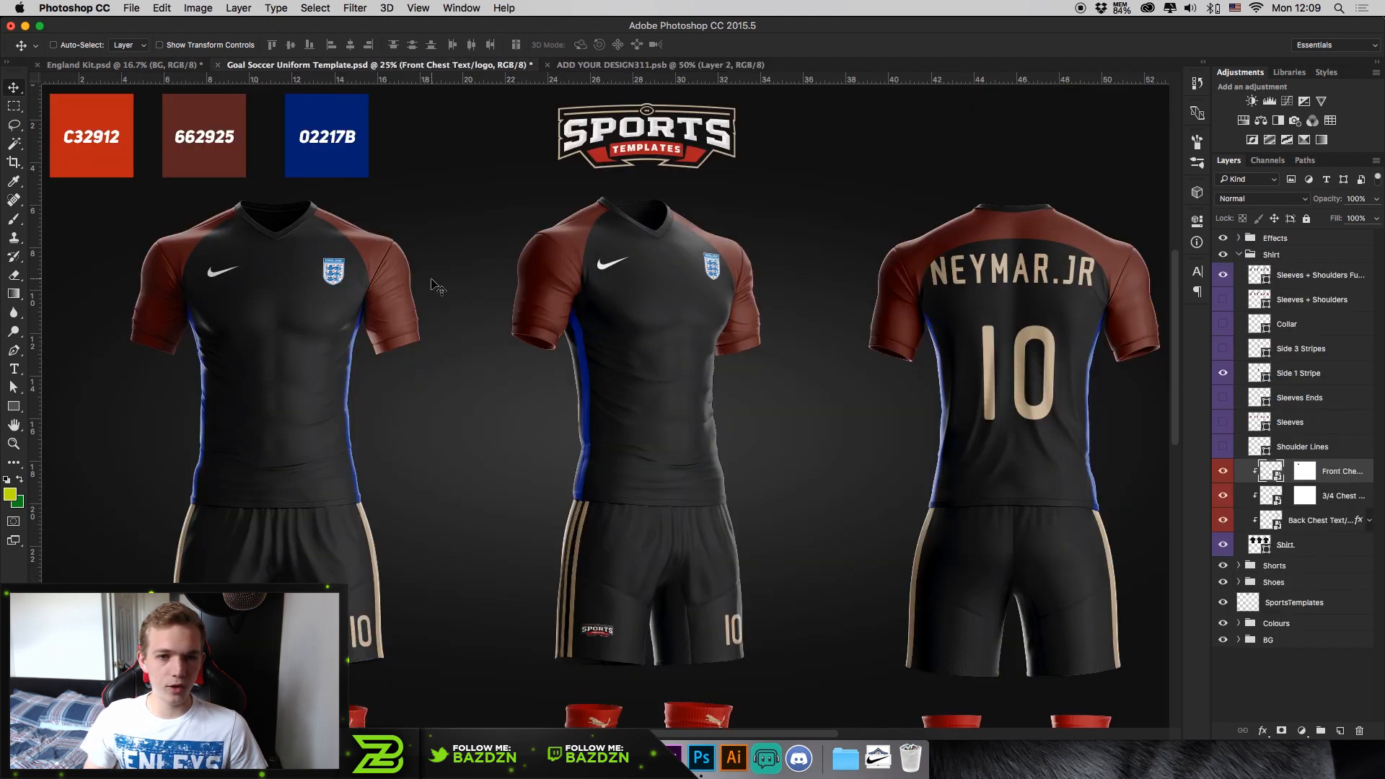
pyautogui.press('super+plus')
pyautogui.hscroll(-5, 432, 280)
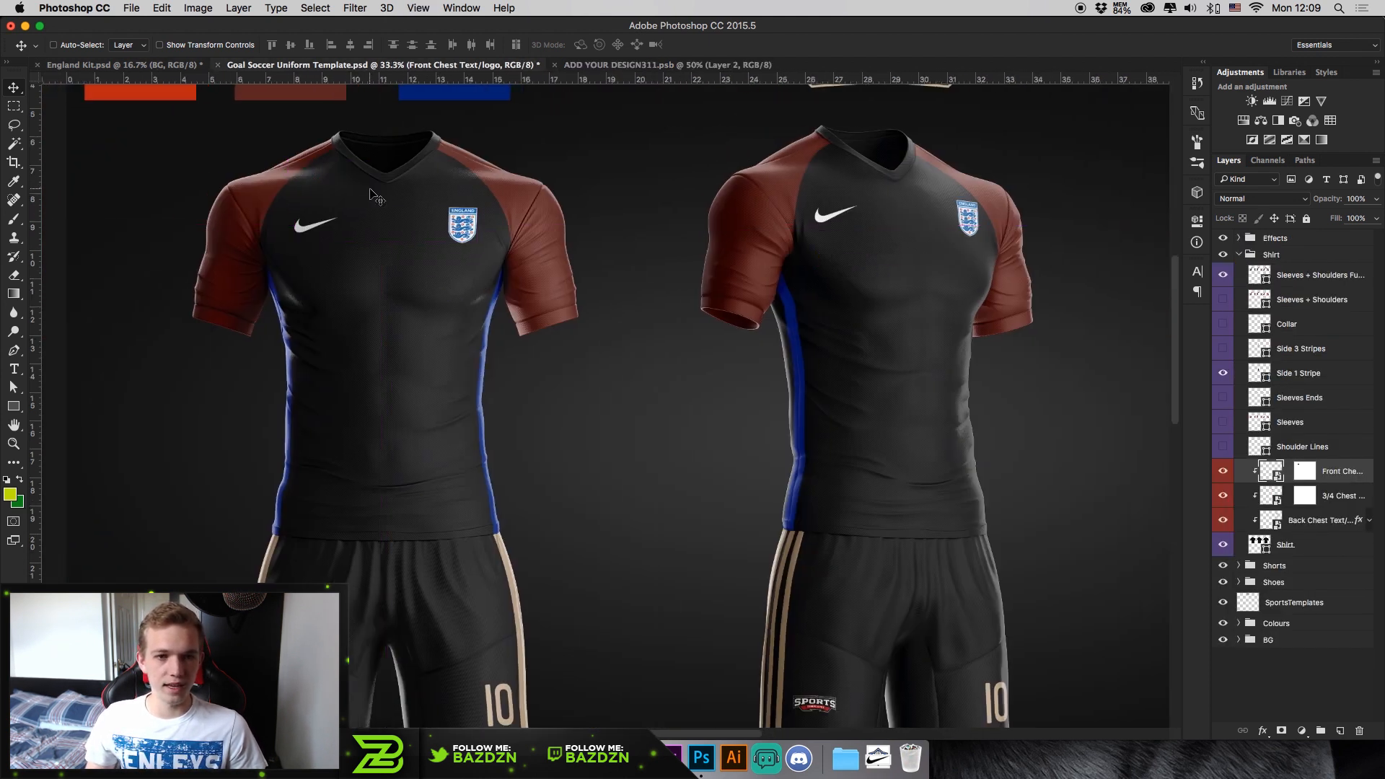
pyautogui.press('super+minus')
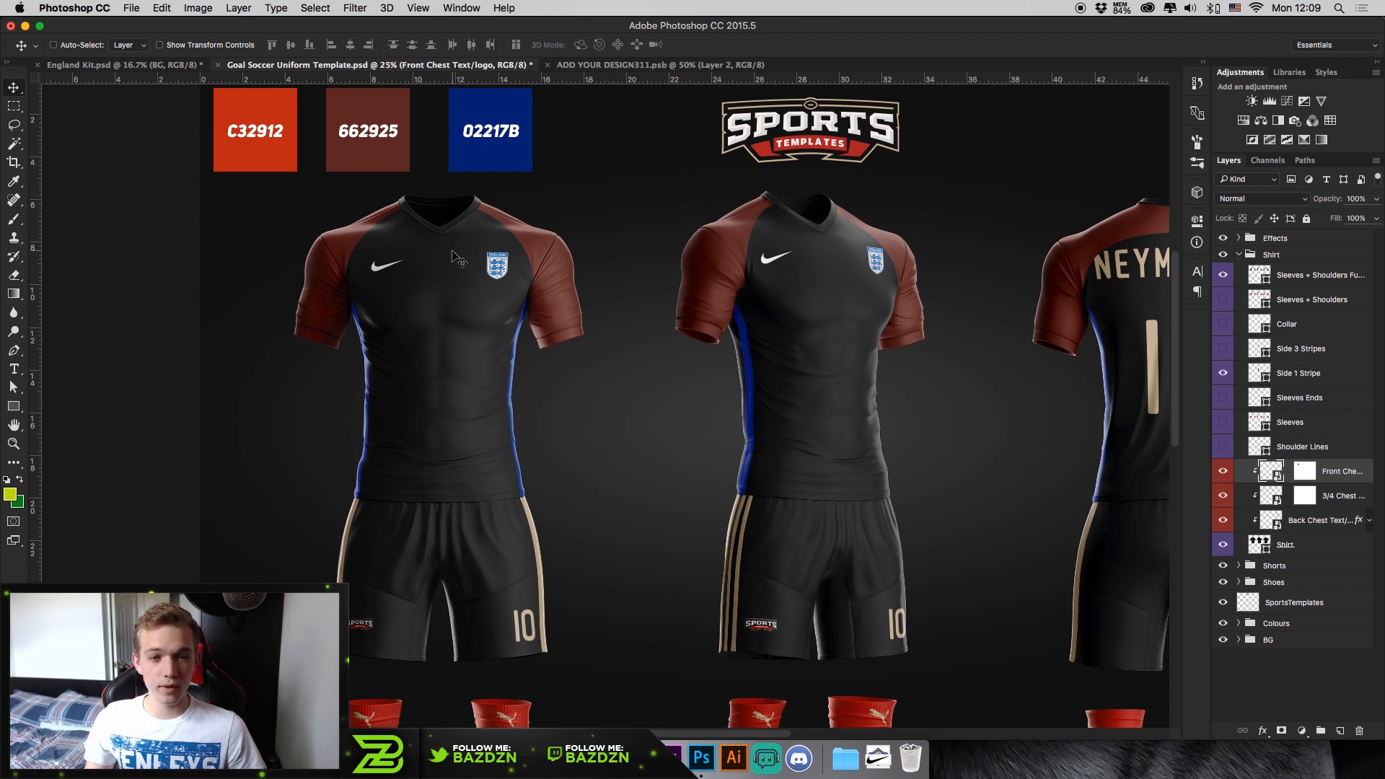
# - Recolour the Shirt layer's solid fill to C32912, sampled from the red swatch
pyautogui.click(1263, 546)
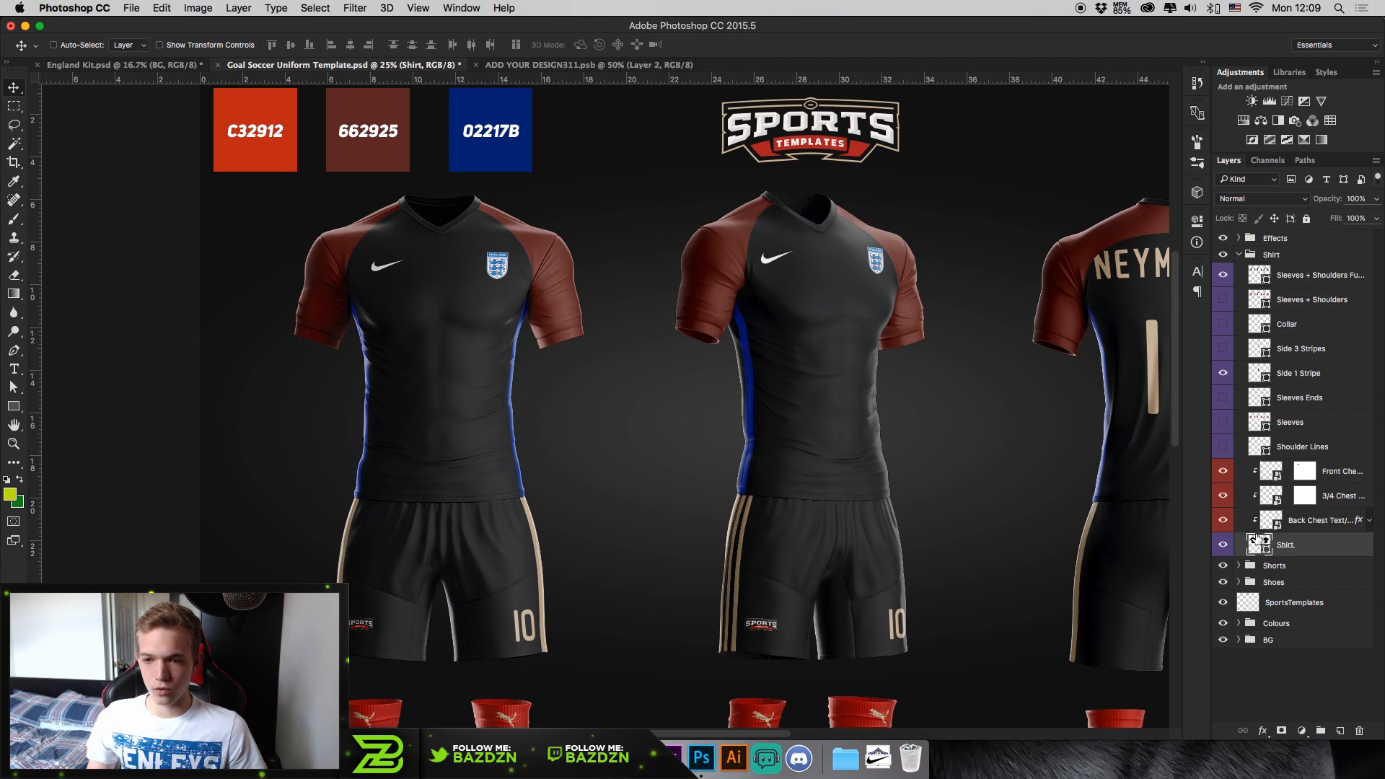
pyautogui.doubleClick(1261, 546)
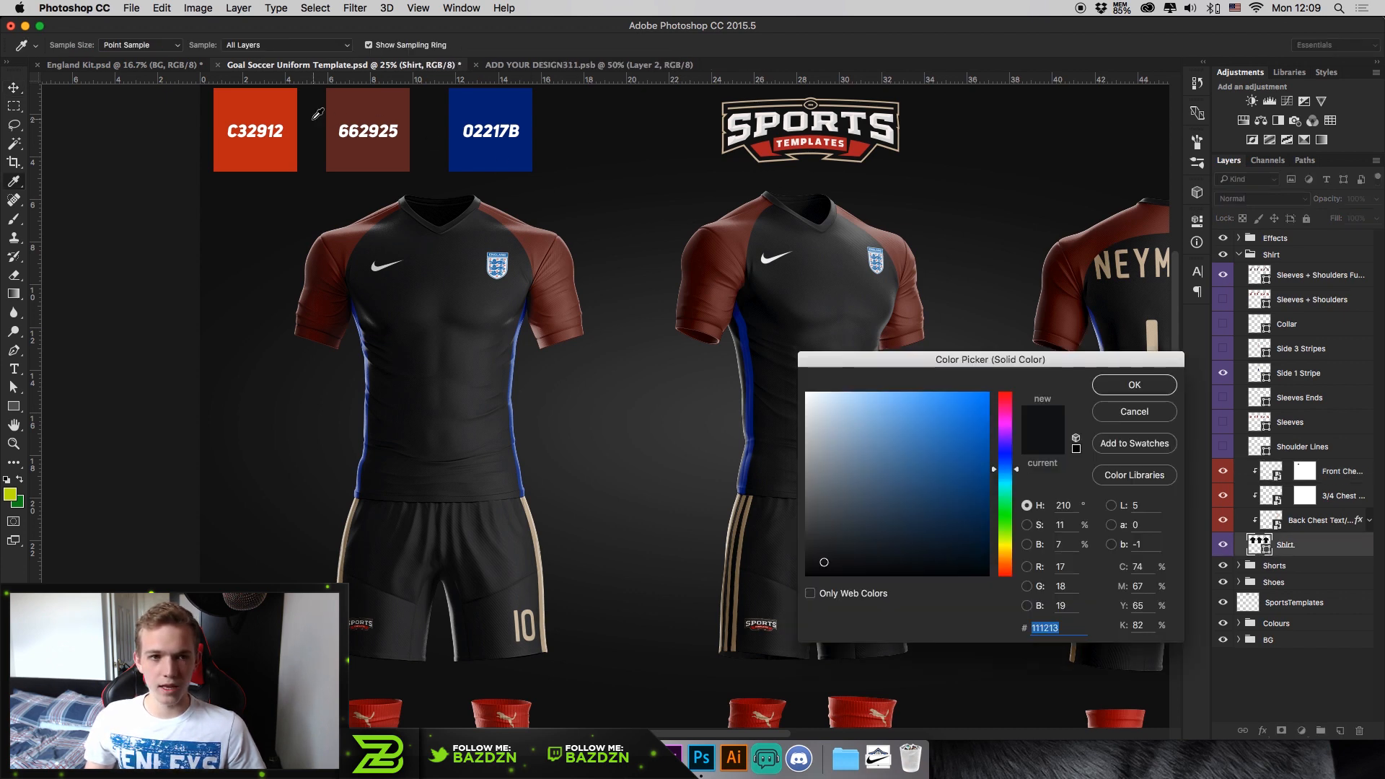
pyautogui.click(275, 106)
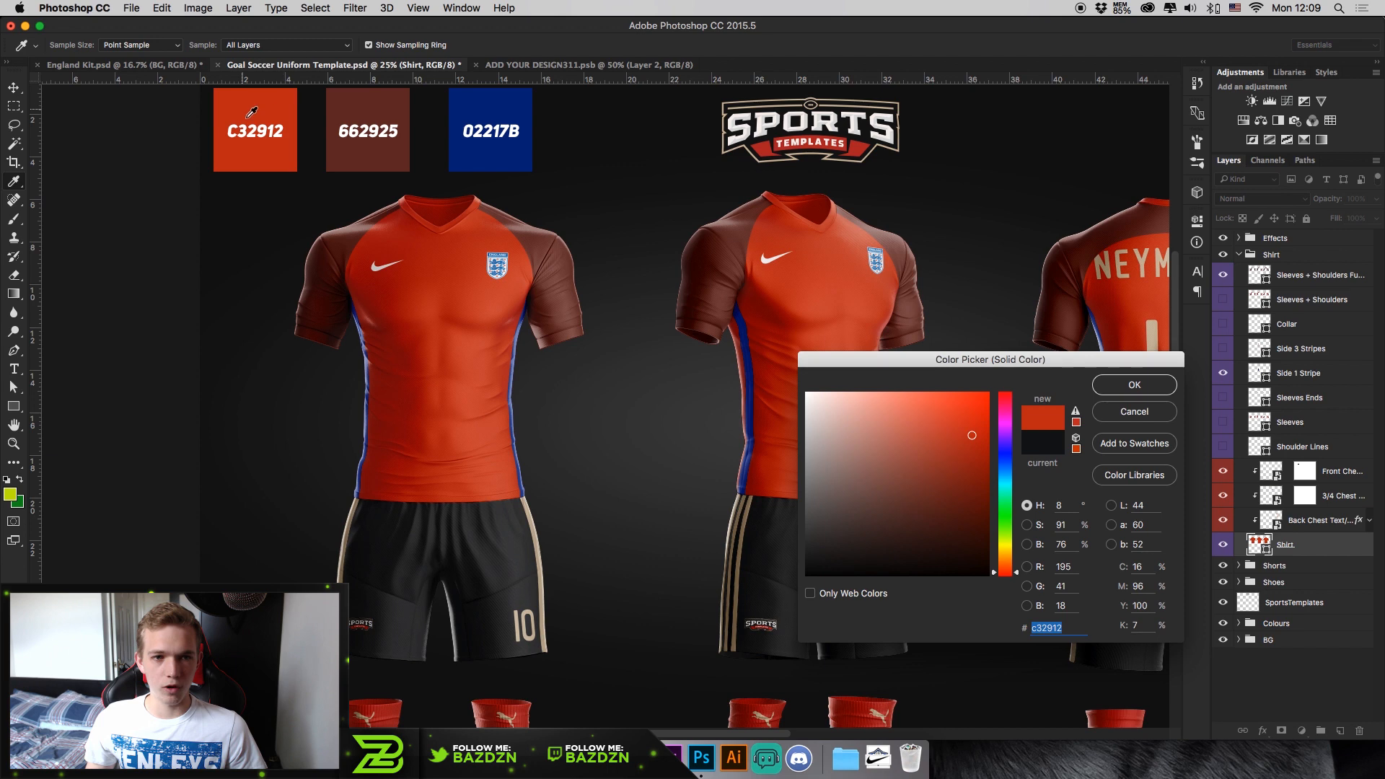
pyautogui.click(1147, 388)
# - Look over the recoloured kit and open the Back Chest Text/logo smart object for editing
pyautogui.press('super+minus')
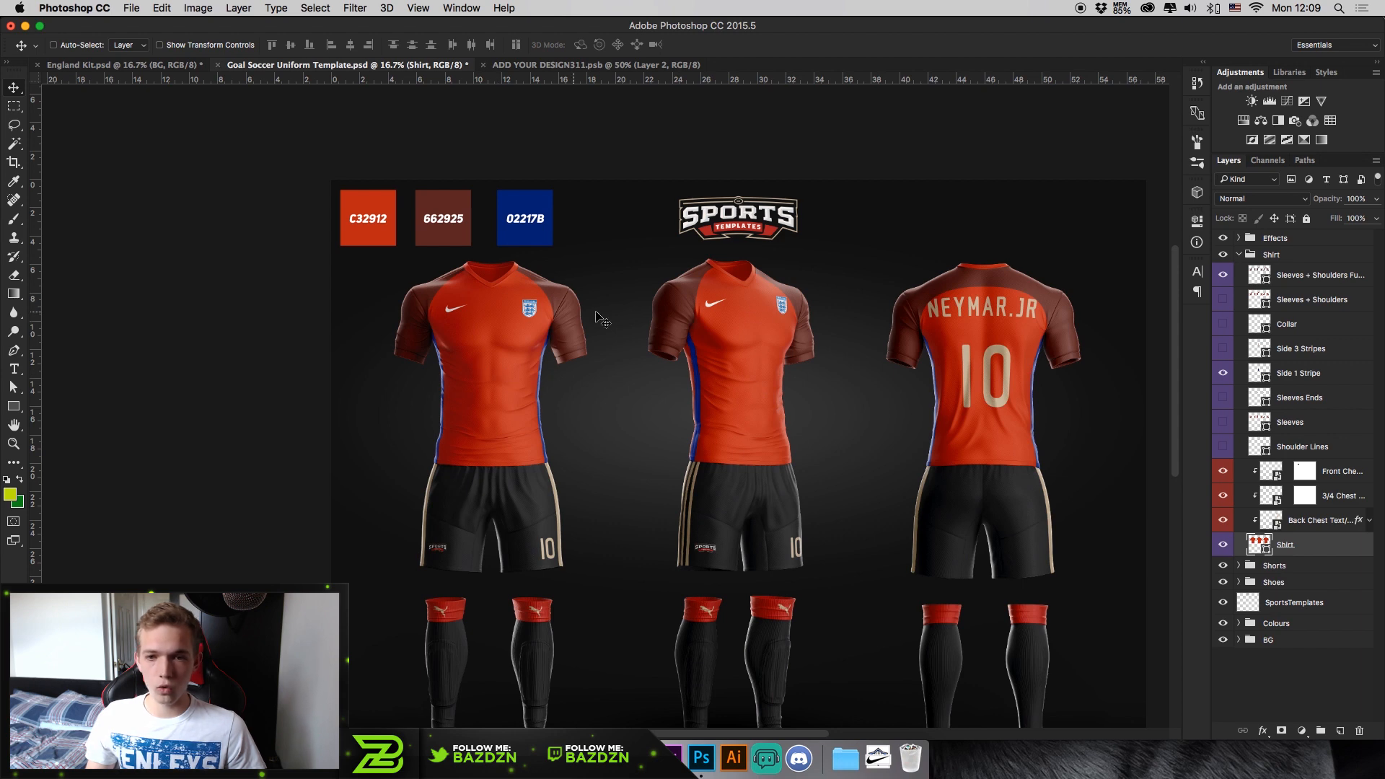
pyautogui.press('super+plus')
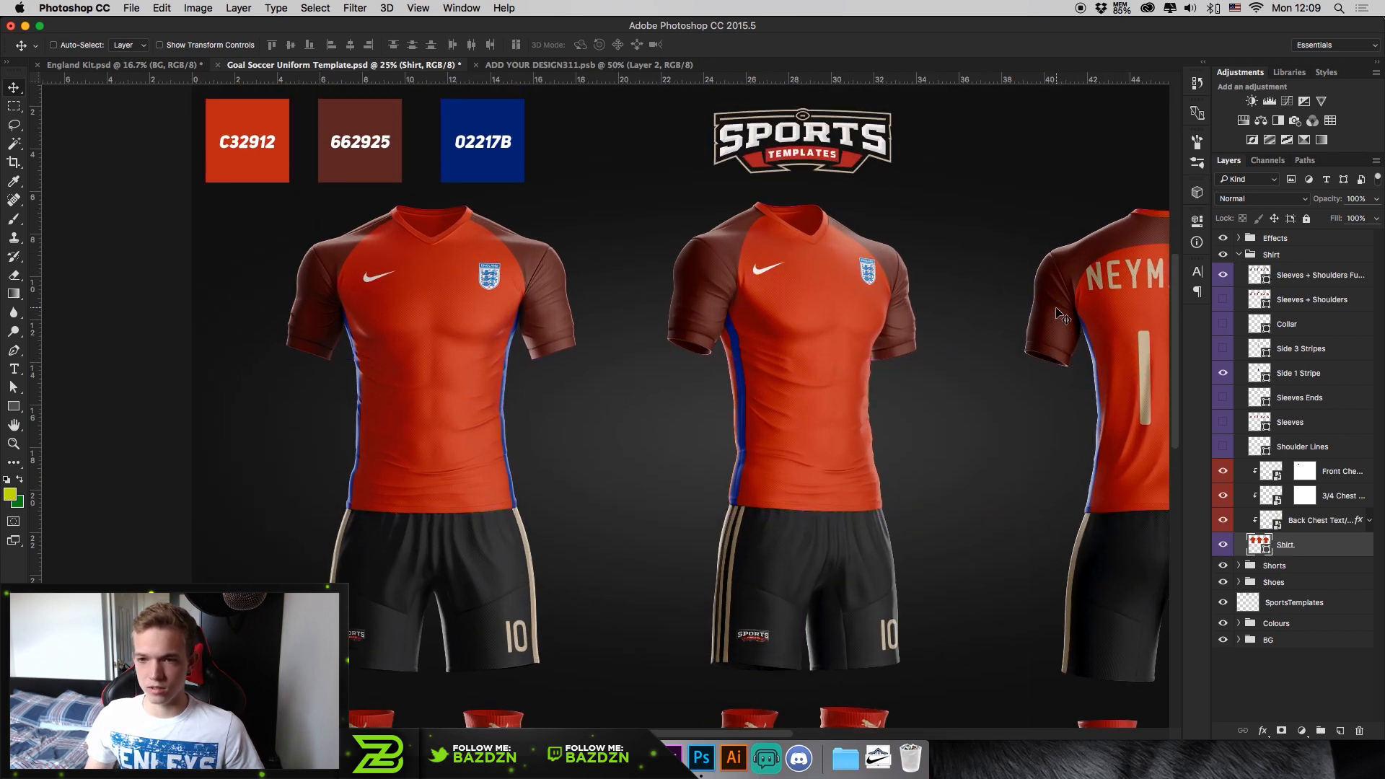
pyautogui.hscroll(7, 1056, 308)
pyautogui.scroll(6, 1056, 308)
pyautogui.scroll(-2, 1056, 308)
pyautogui.press('super+minus')
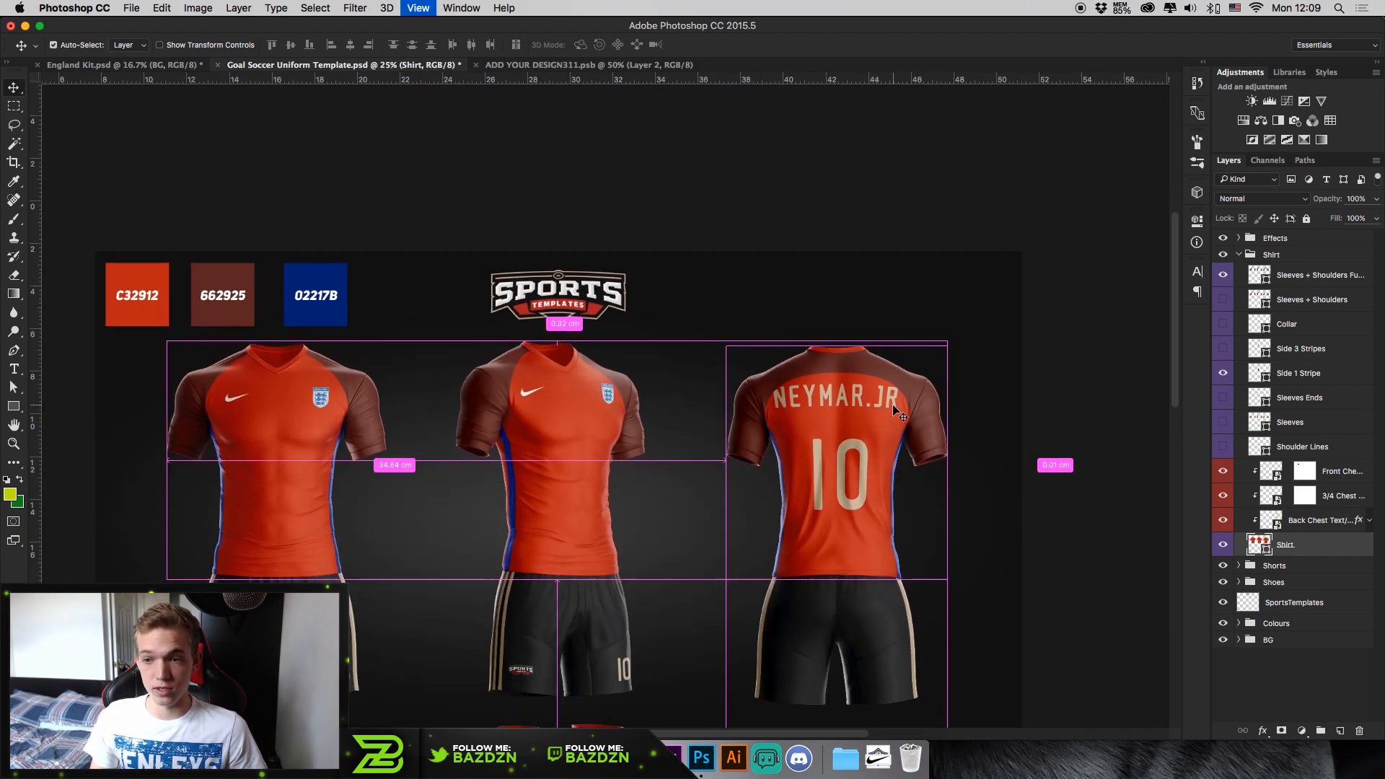
pyautogui.press('super+minus')
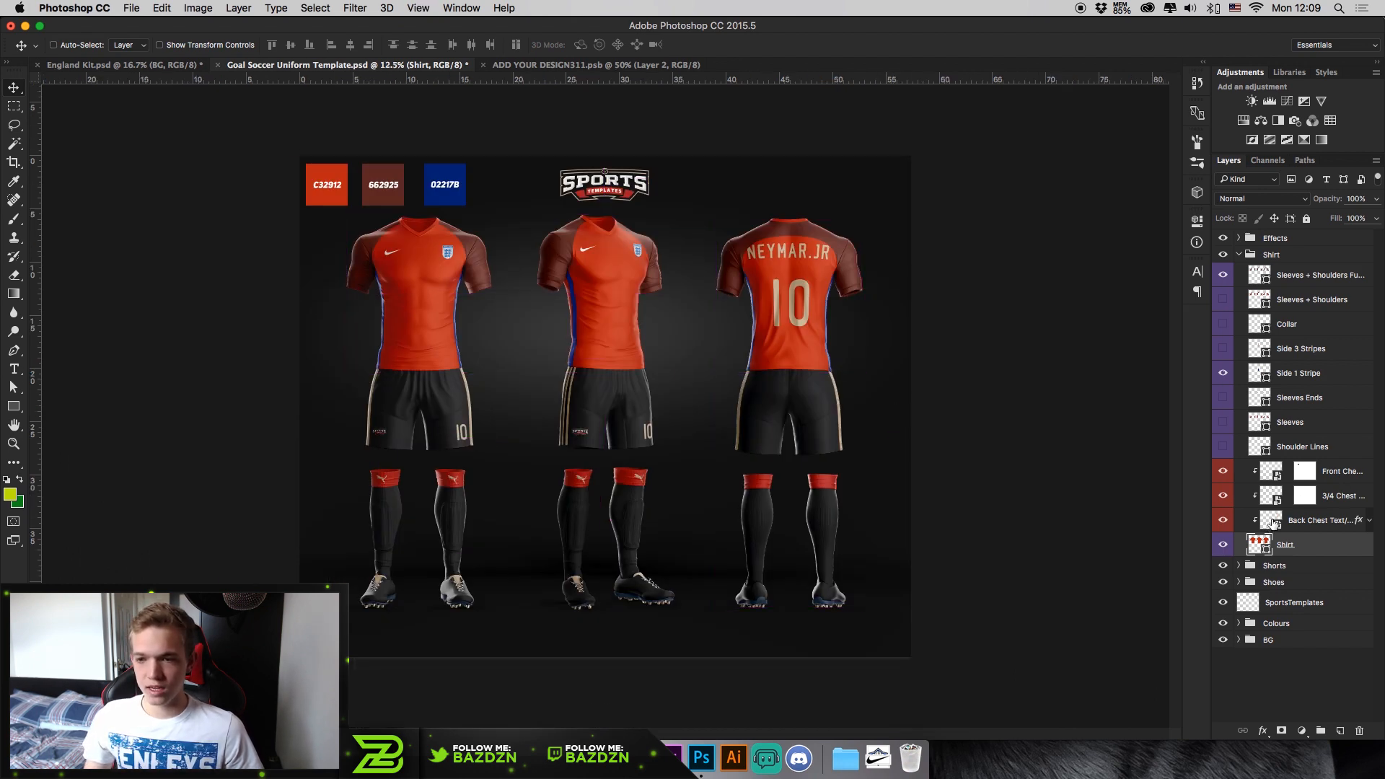
pyautogui.click(1274, 522)
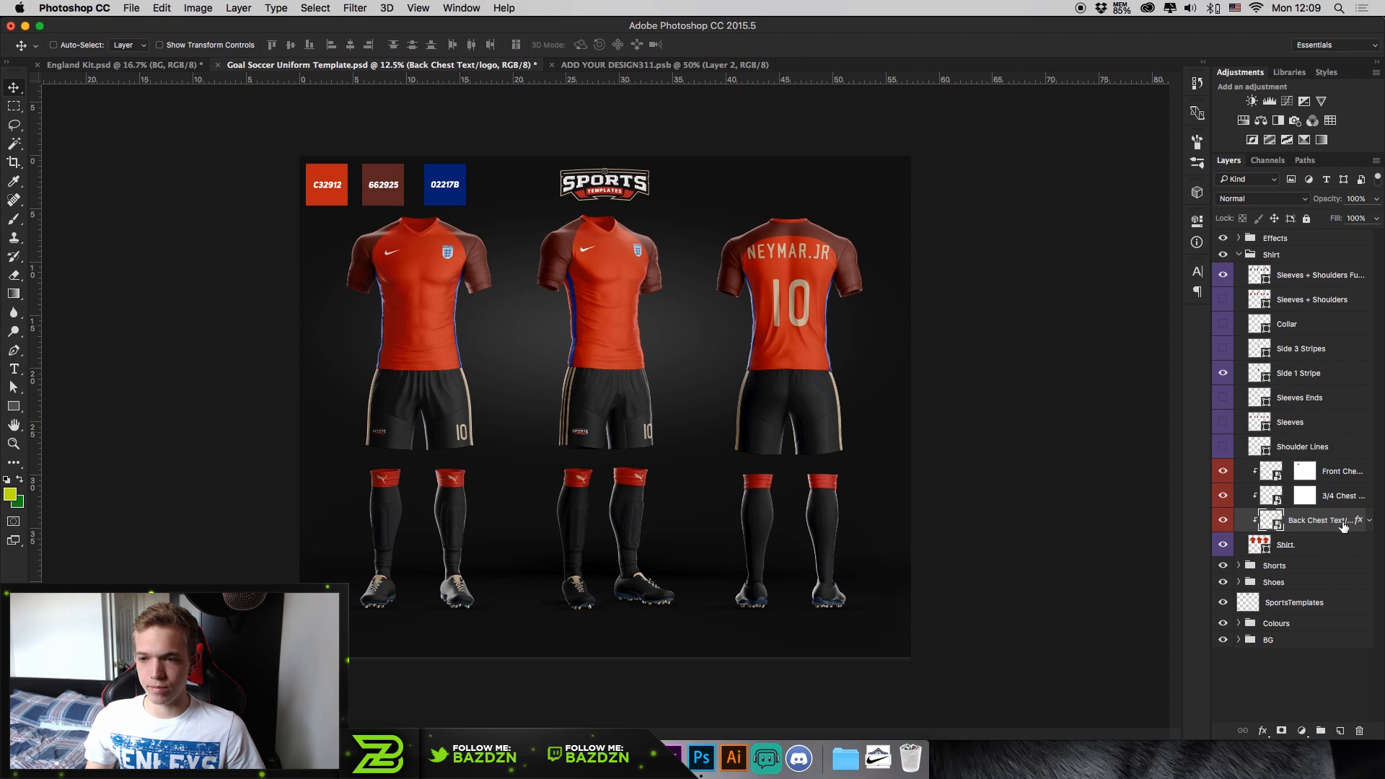
pyautogui.doubleClick(1268, 521)
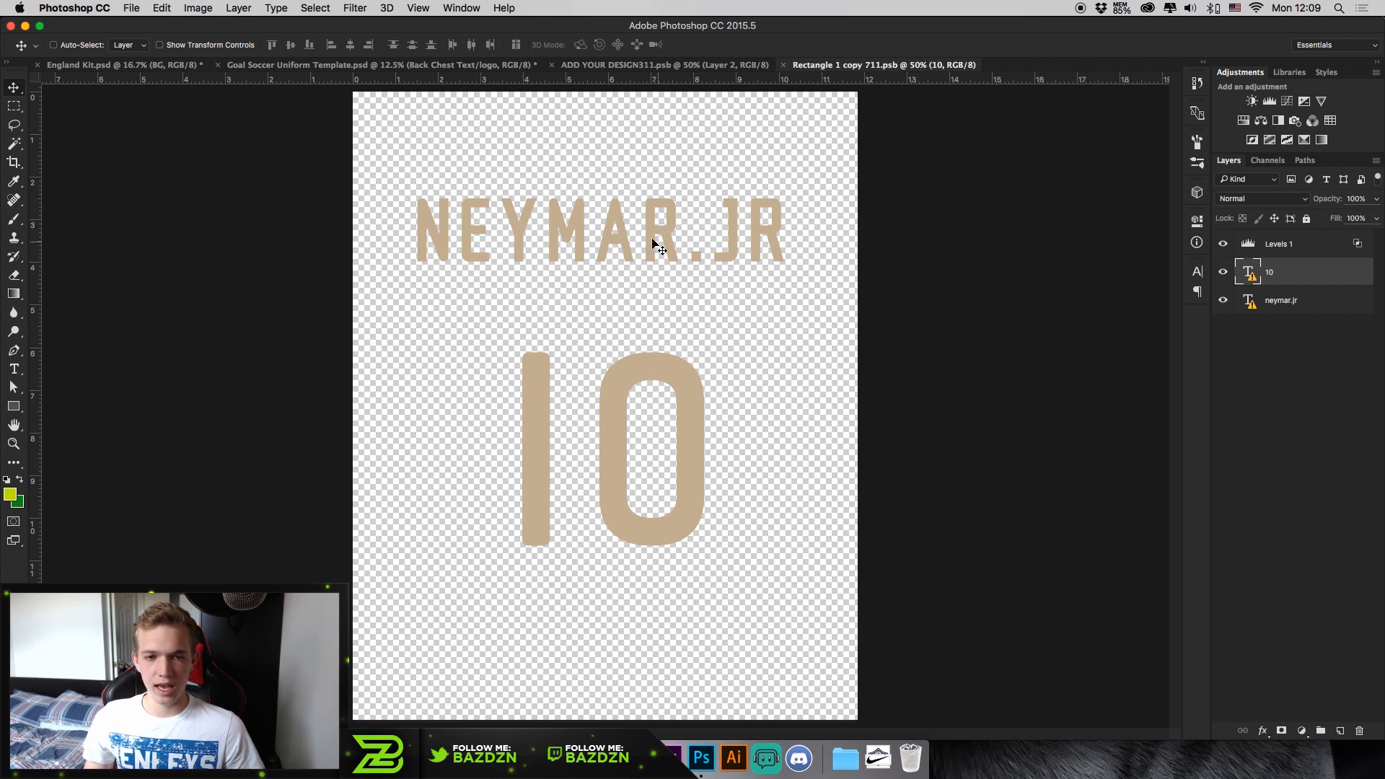
# - Replace the neymar.jr text with KANE, accepting substitution of the missing FBRush font
pyautogui.press('t')
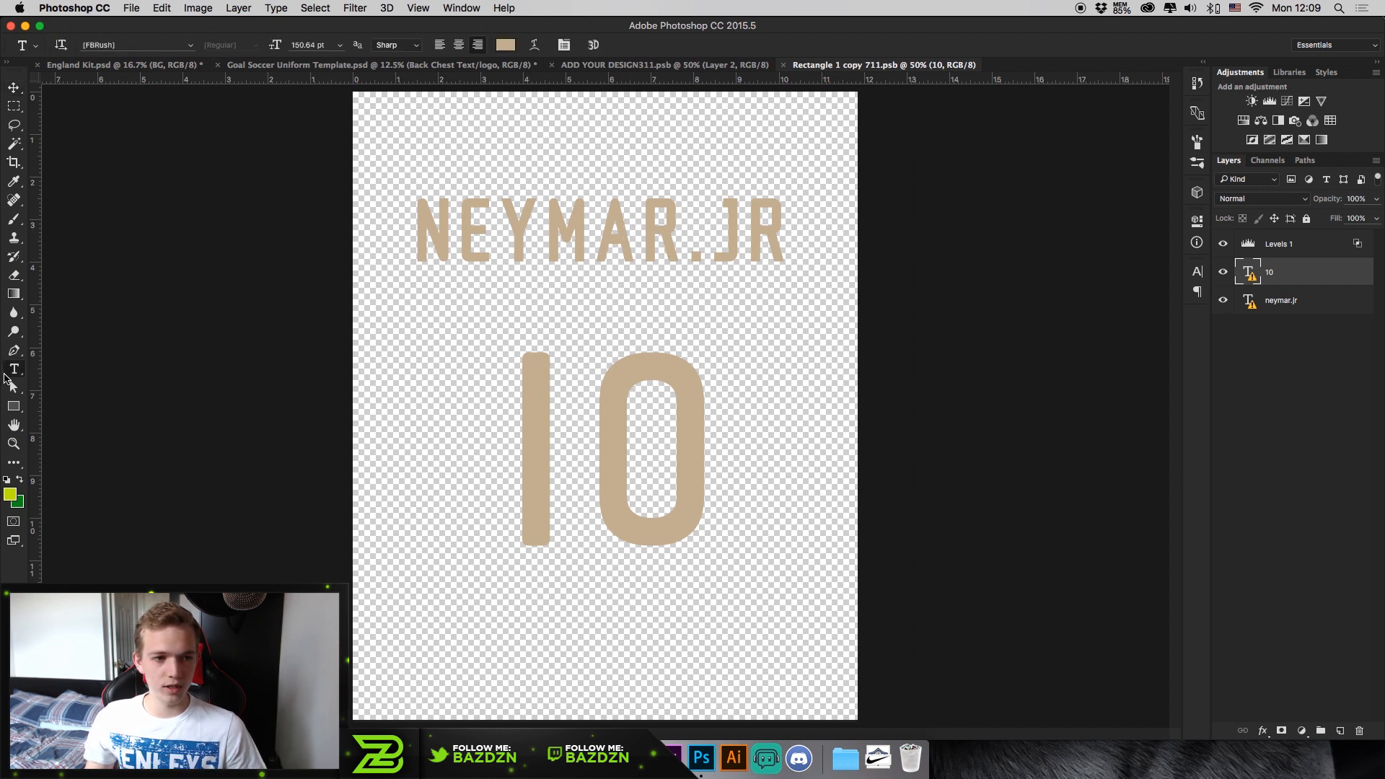
pyautogui.click(504, 245)
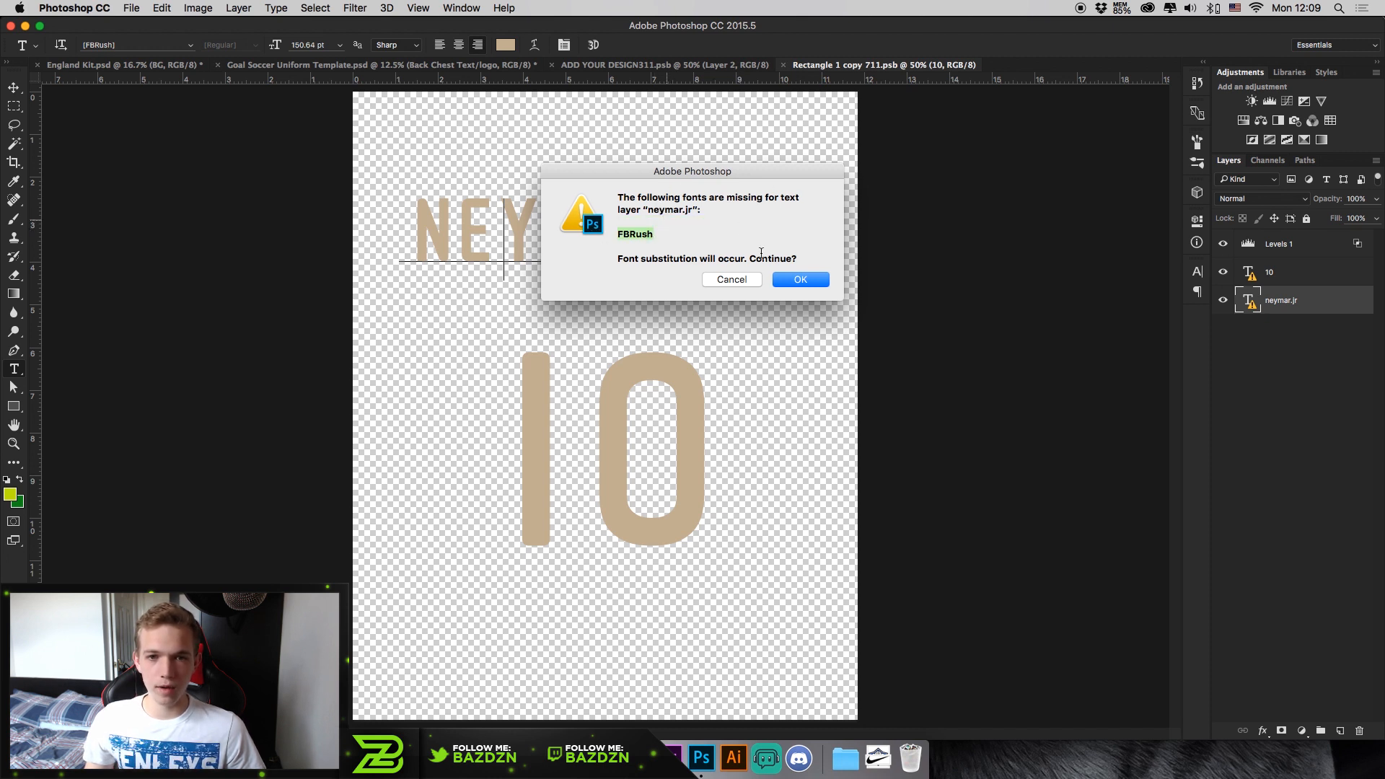
pyautogui.click(787, 279)
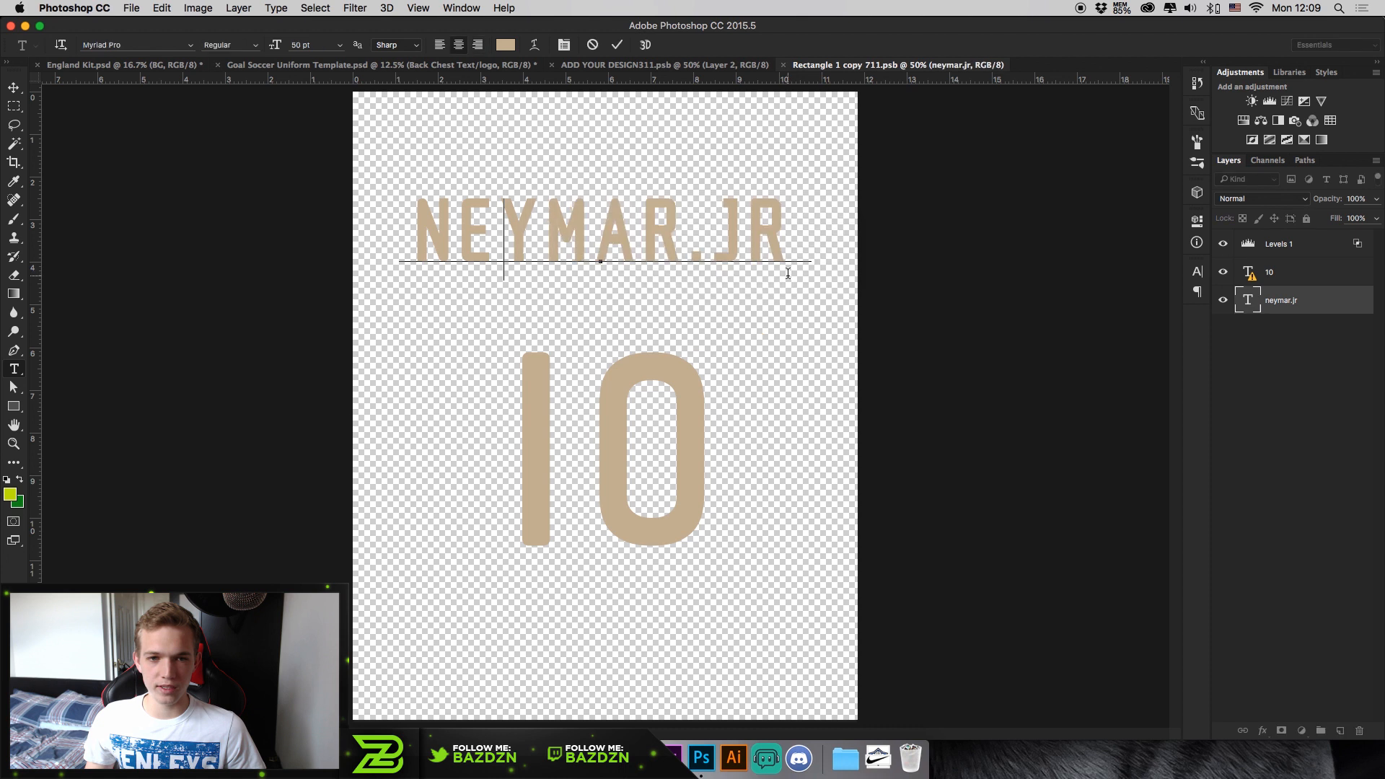
pyautogui.press('super+a')
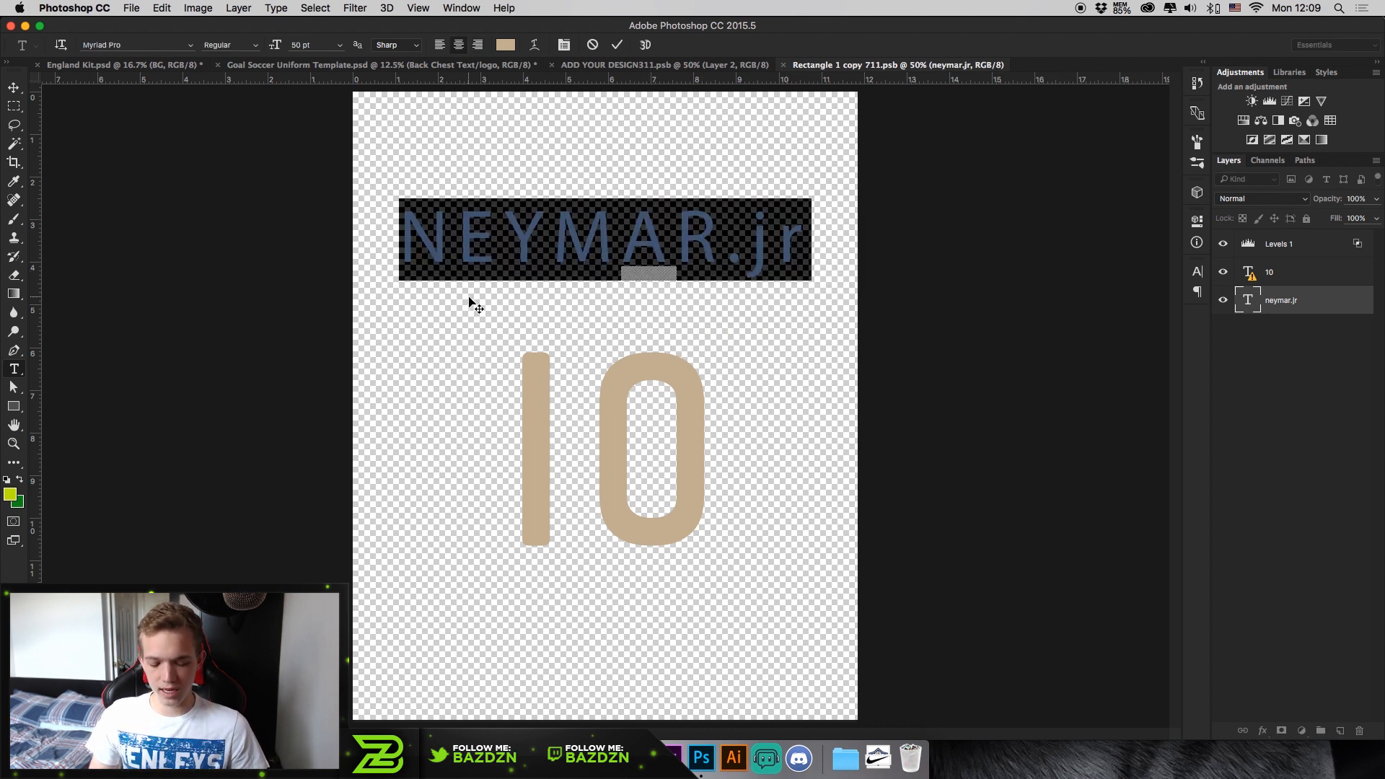
pyautogui.write('KANE')
# - Set the KANE text's font to Gotham Black Regular and commit the text edit
pyautogui.press('super+a')
pyautogui.click(143, 44)
pyautogui.write('GOTH')
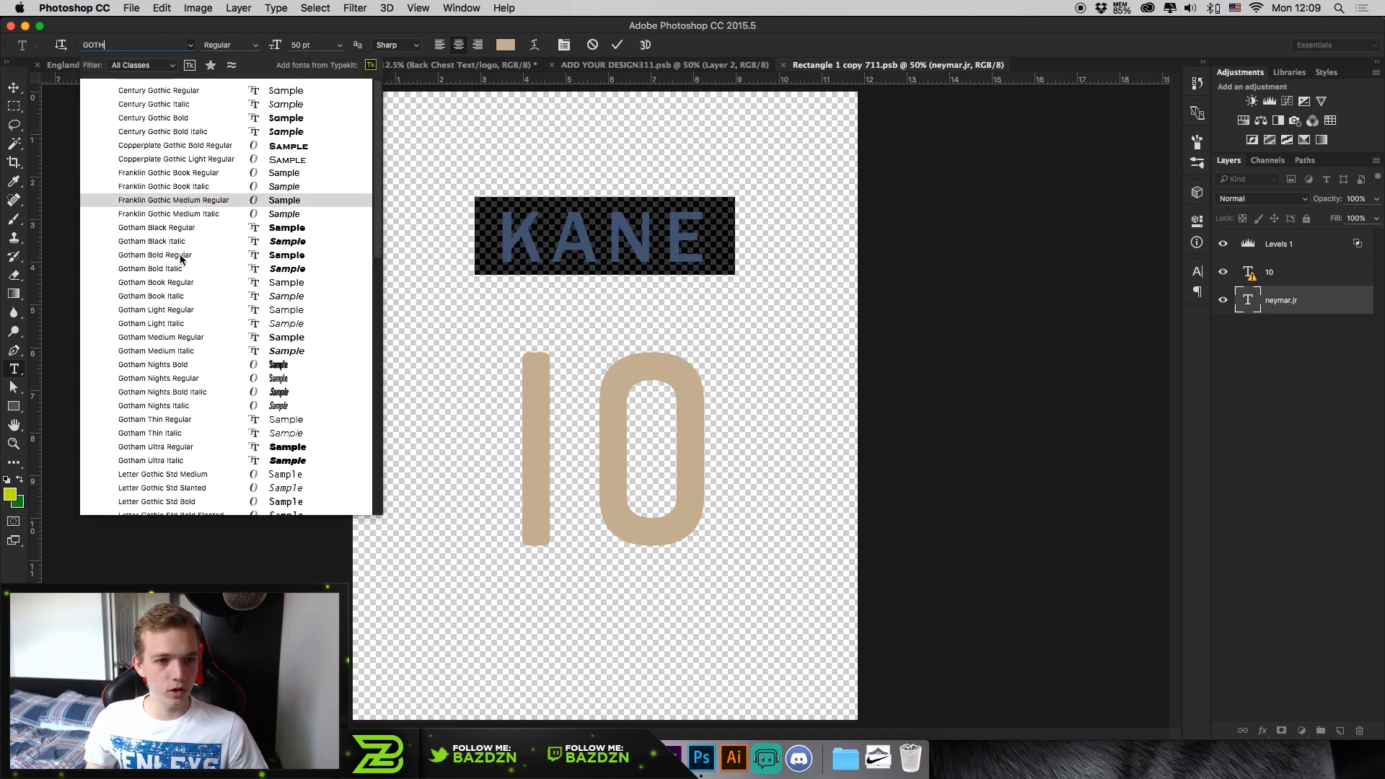
pyautogui.click(192, 229)
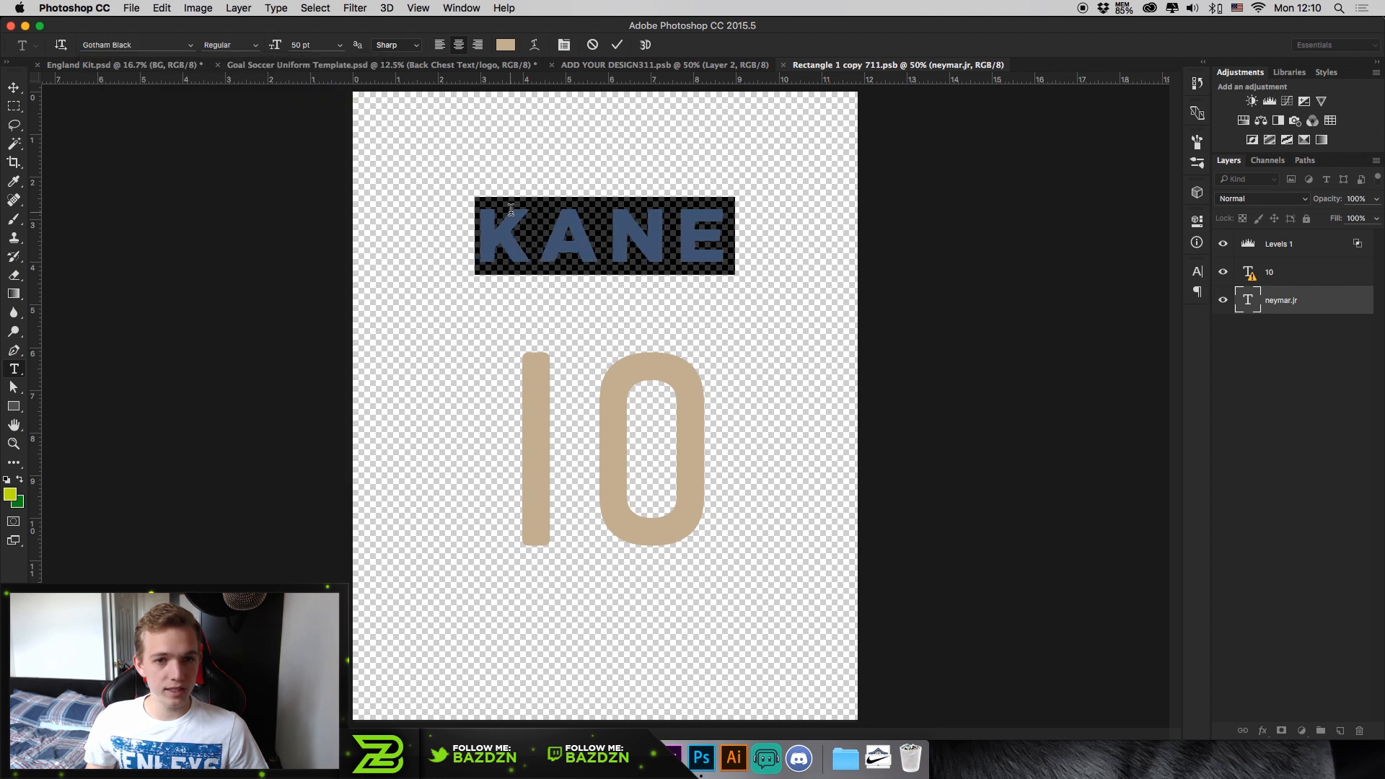
pyautogui.click(618, 46)
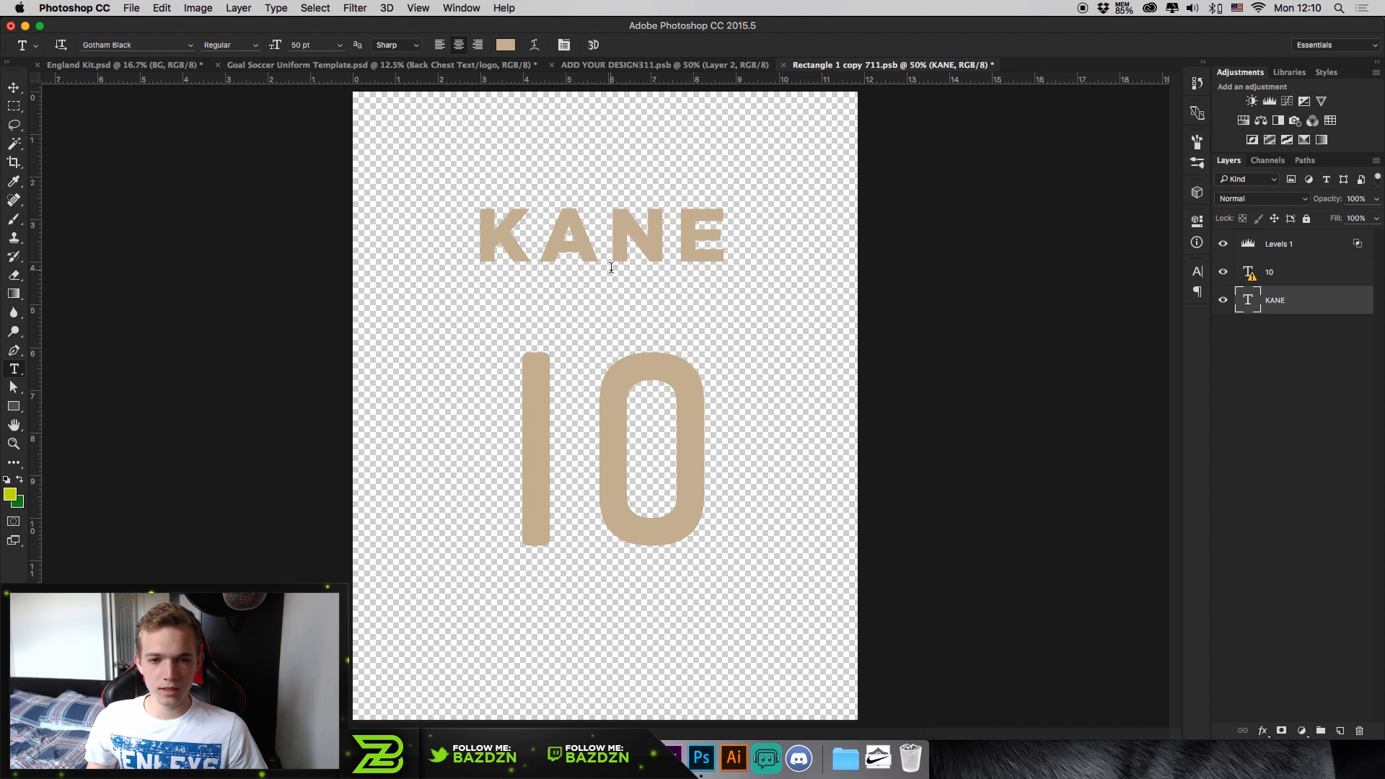
# - Set the number 10's font to Gotham Black Regular, turn on the guides and commit the text edit
pyautogui.click(602, 401)
pyautogui.click(805, 278)
pyautogui.press('super+a')
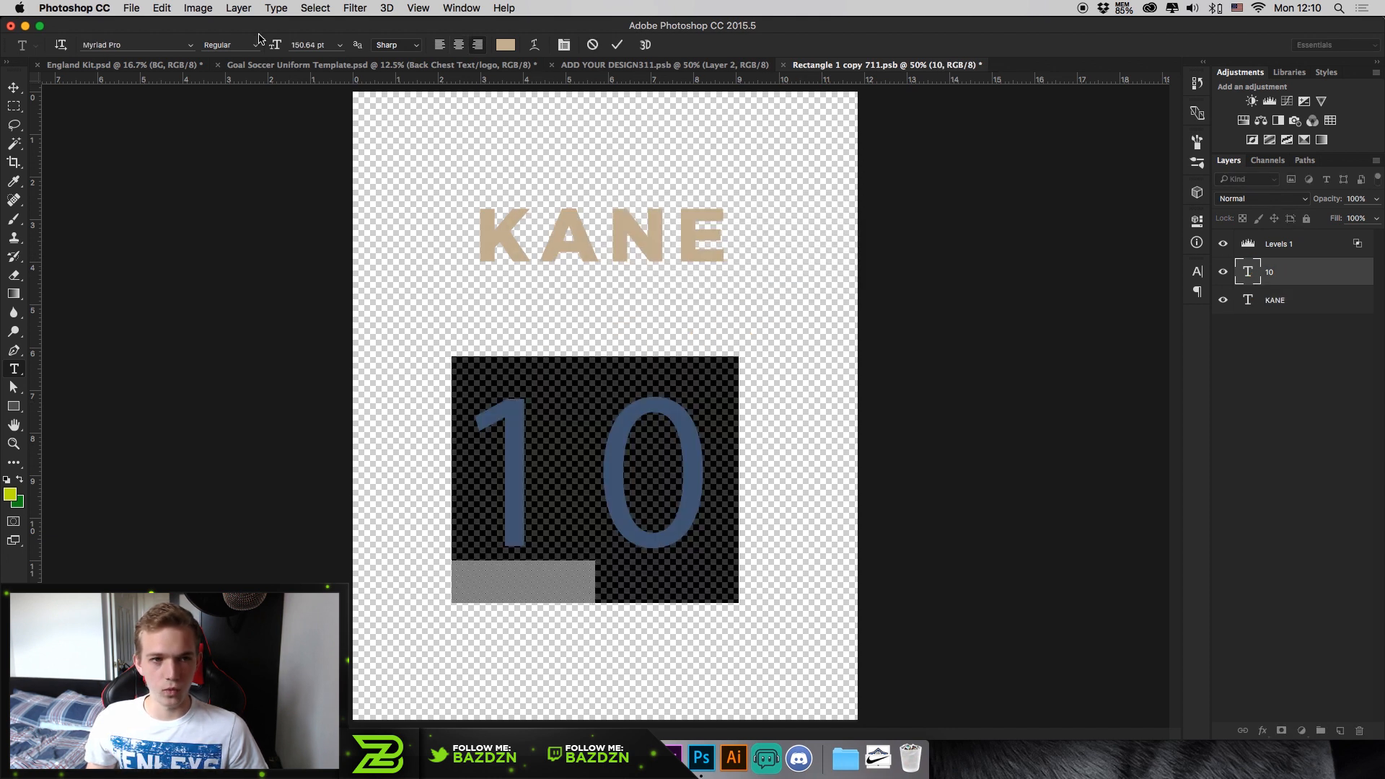
pyautogui.click(124, 43)
pyautogui.write('gotham')
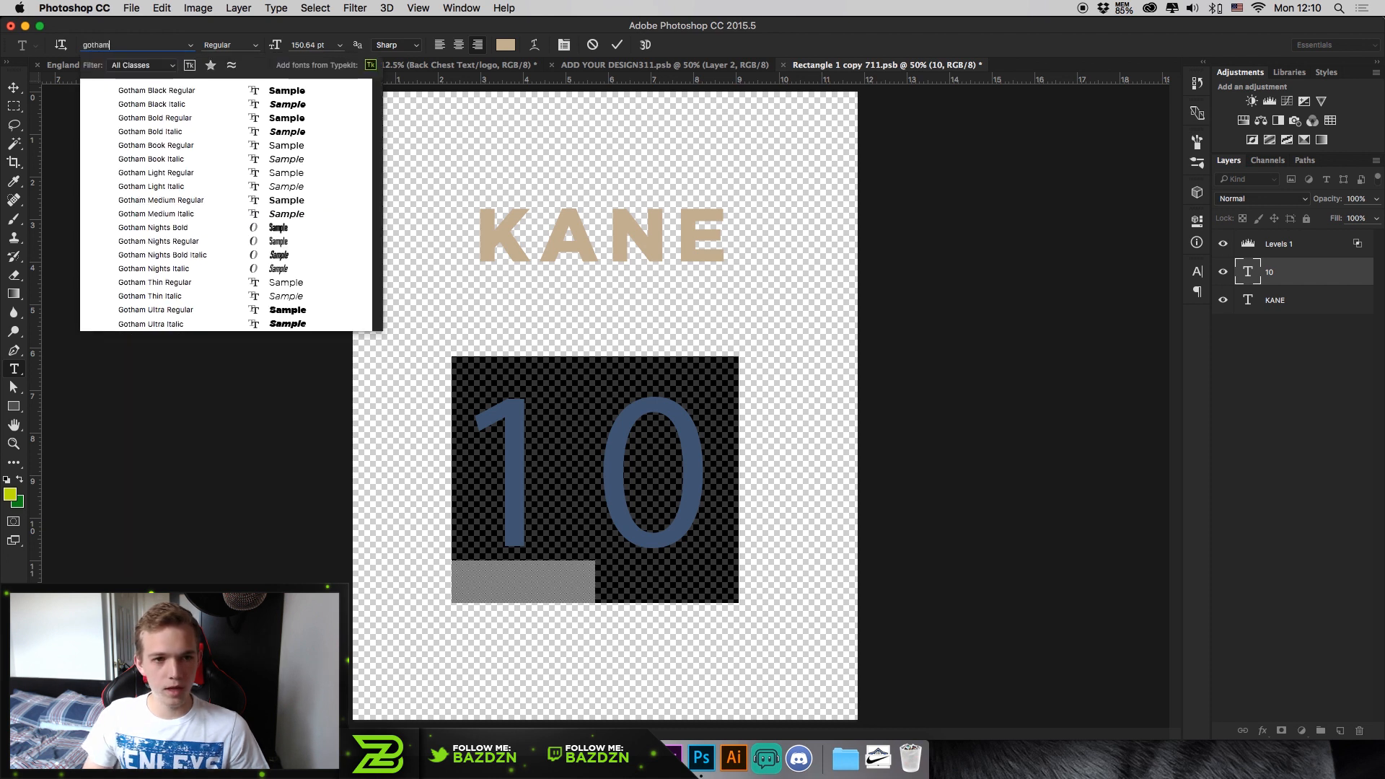
pyautogui.click(156, 90)
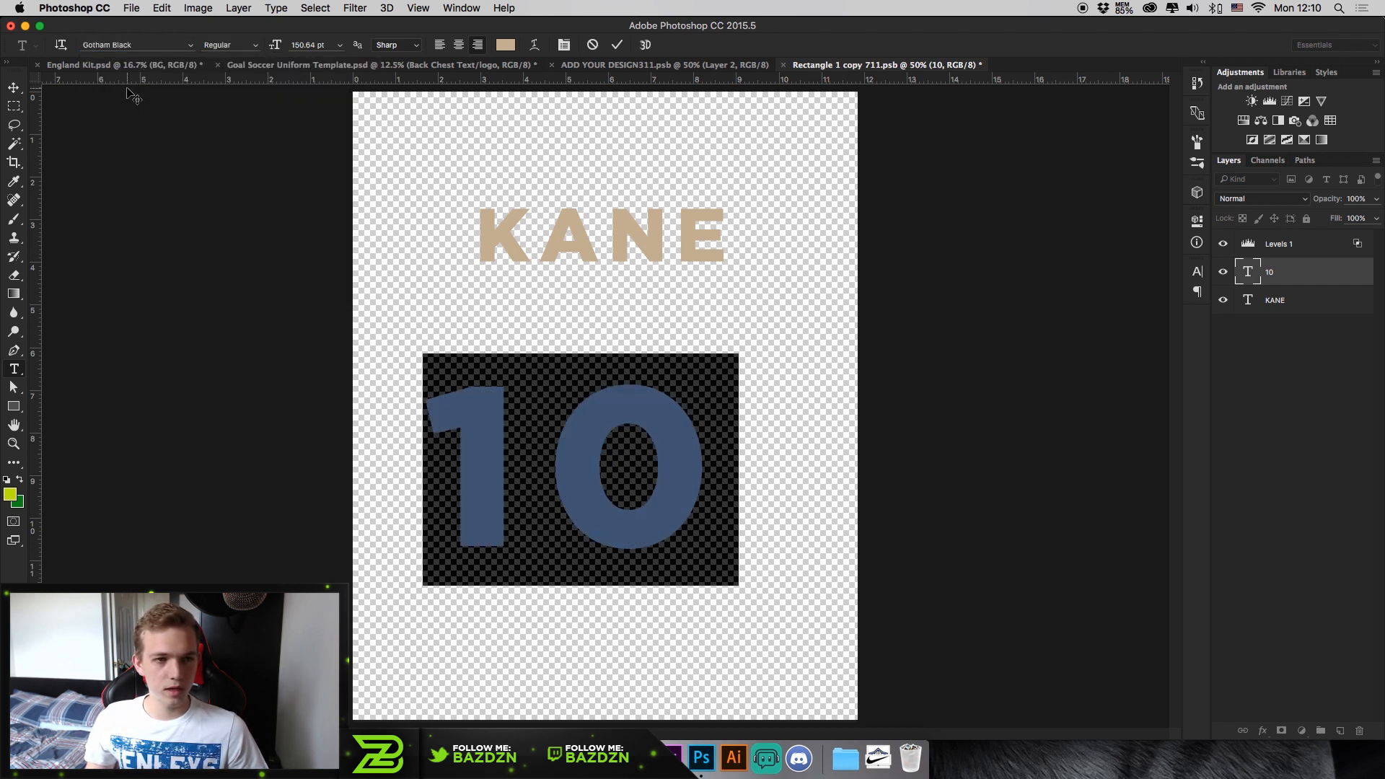
pyautogui.press('super+semicolon')
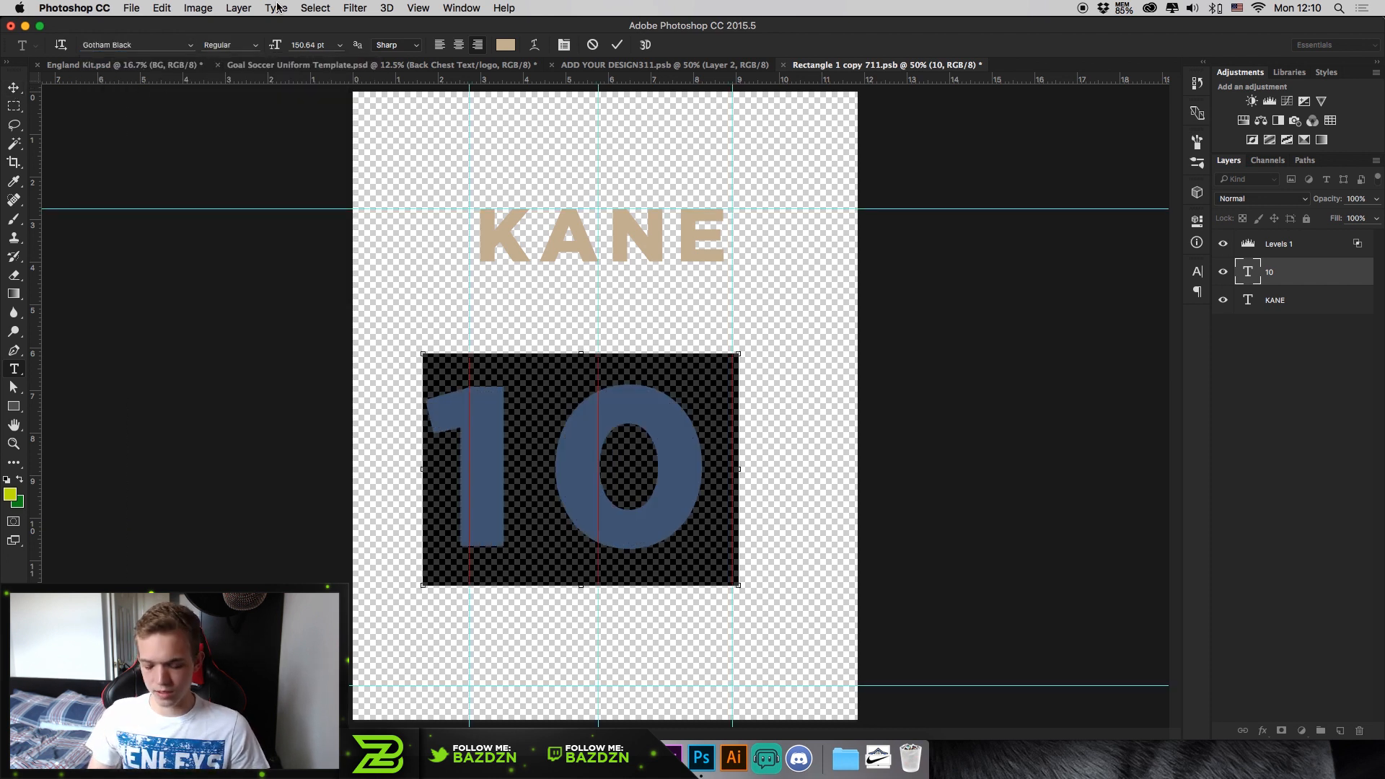
pyautogui.click(618, 45)
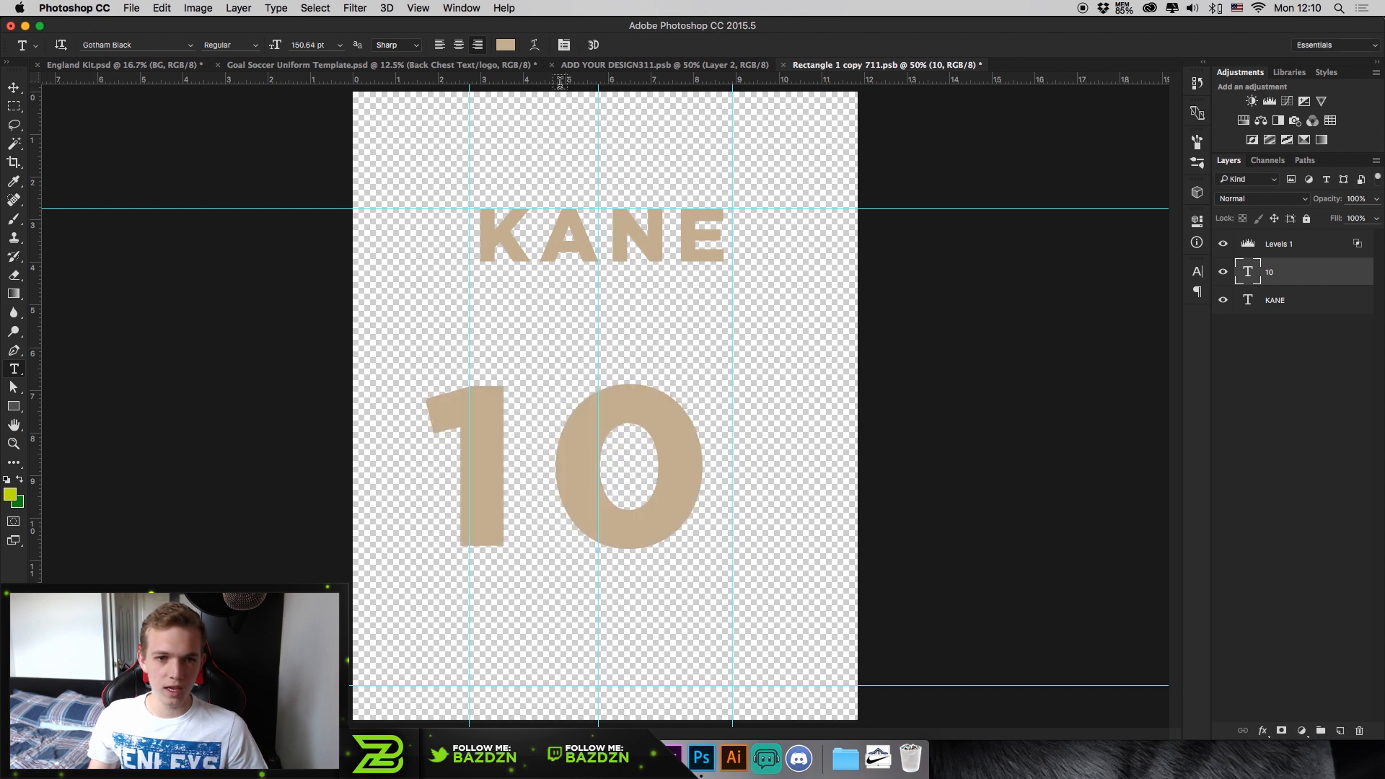
# - Centre the number 10 beneath KANE using the guides, then save the smart object and return to the Goal Soccer Uniform Template
pyautogui.click(13, 87)
pyautogui.moveTo(625, 462); pyautogui.dragTo(673, 467)
pyautogui.moveTo(669, 467); pyautogui.dragTo(665, 466)
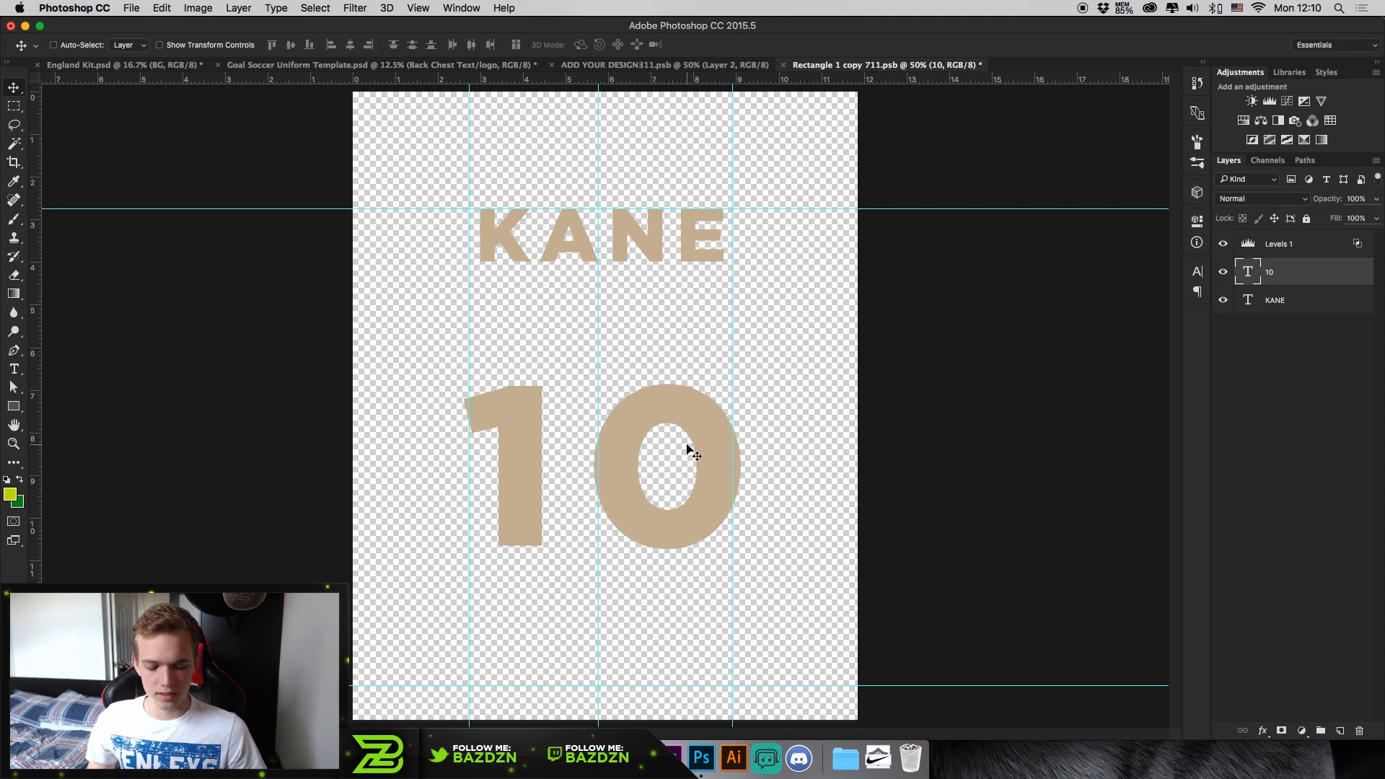
pyautogui.press('super+s')
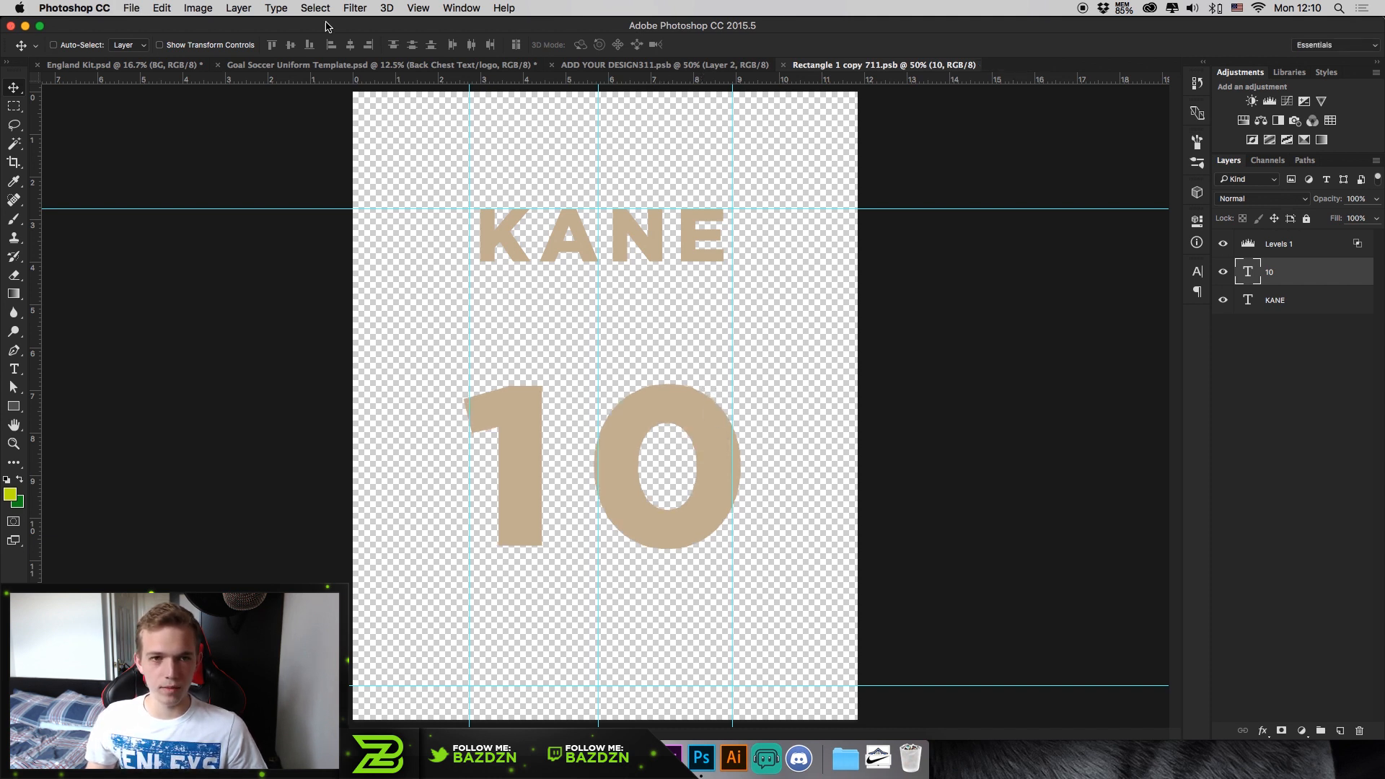
pyautogui.click(363, 69)
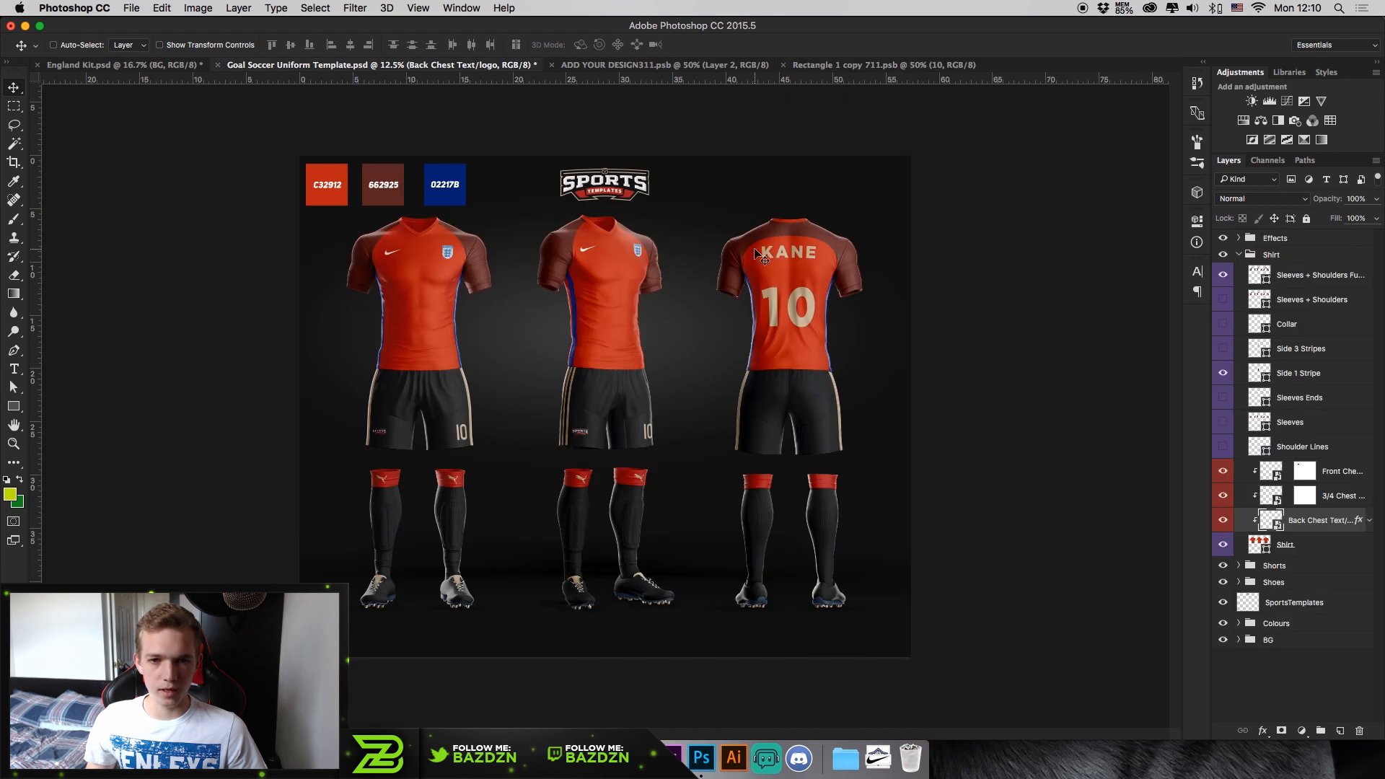
# - Examine the kit mockup at different magnifications, checking the shirt's new back name and number
pyautogui.press('super')
pyautogui.press('super+plus')
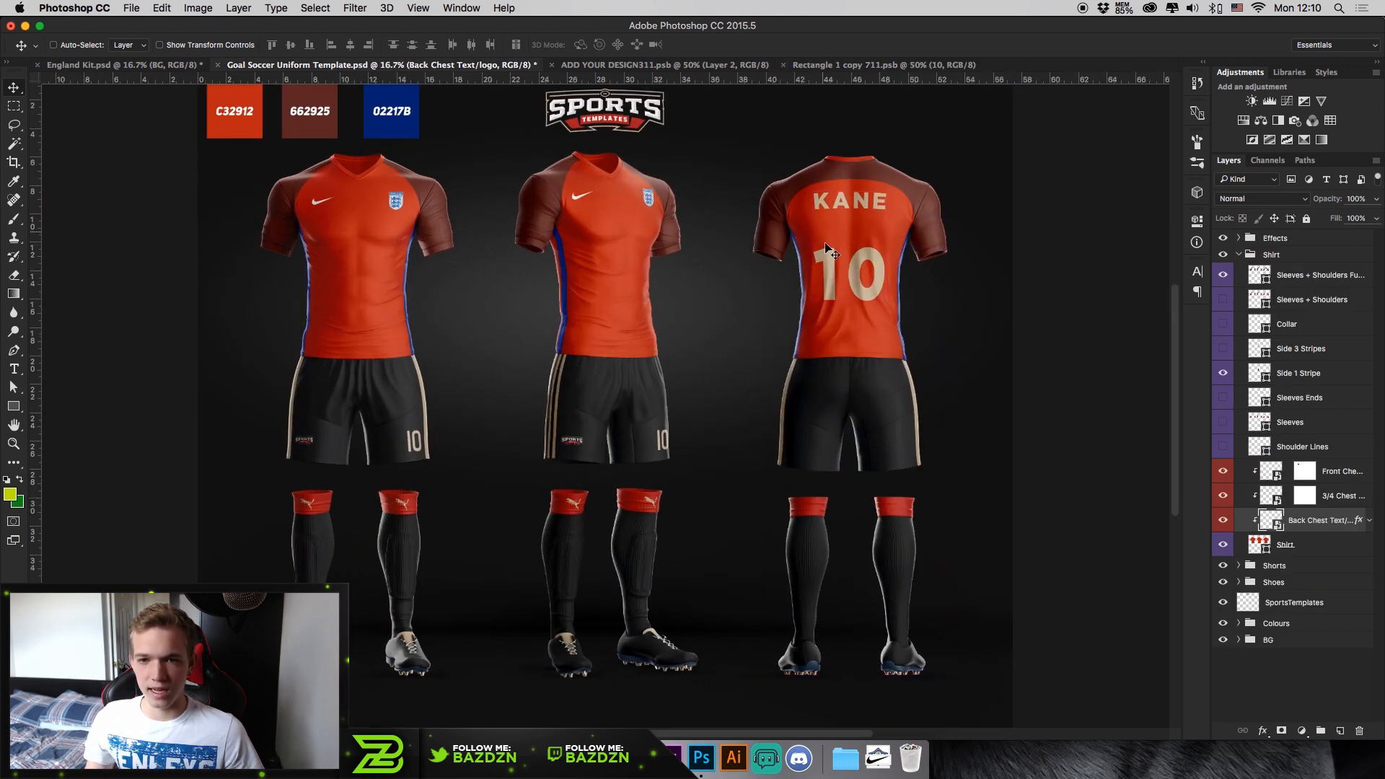
pyautogui.press('super+minus')
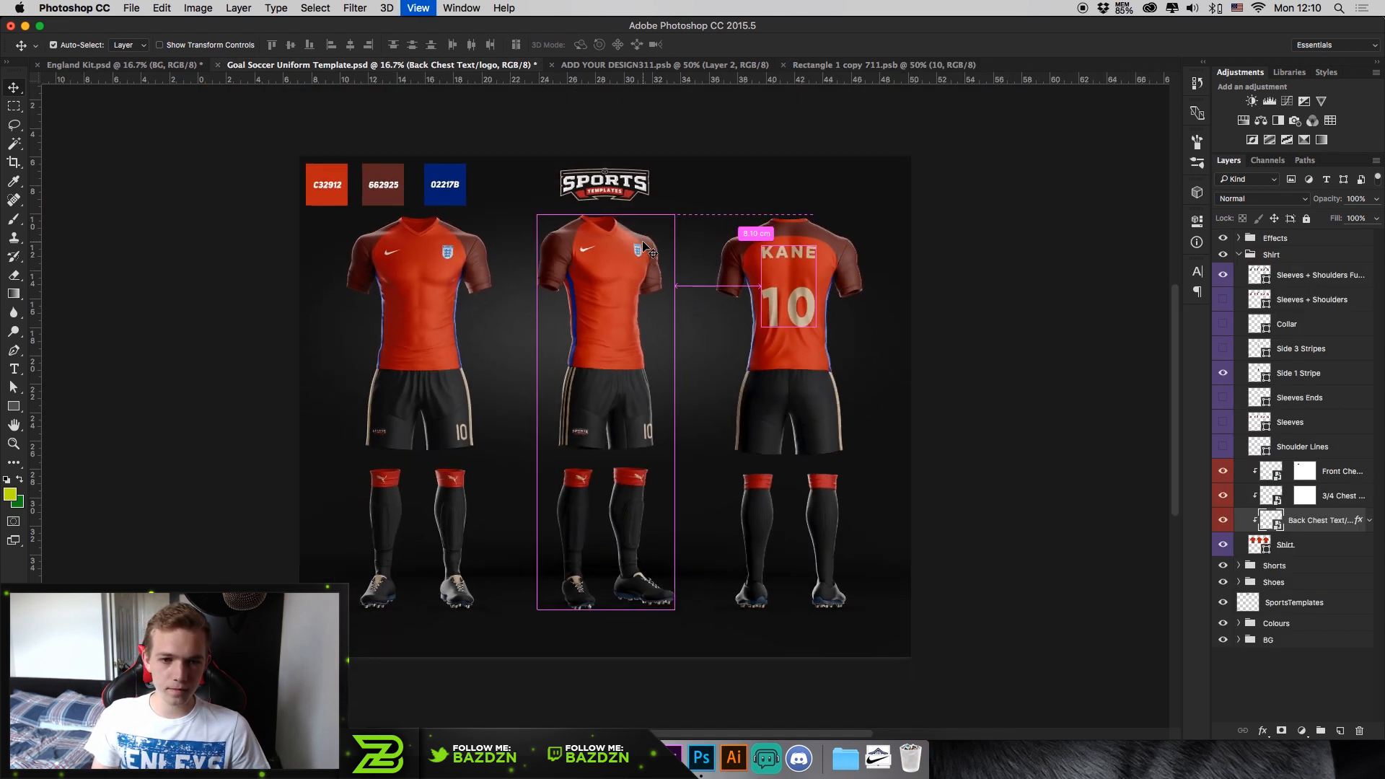
pyautogui.press('super+plus')
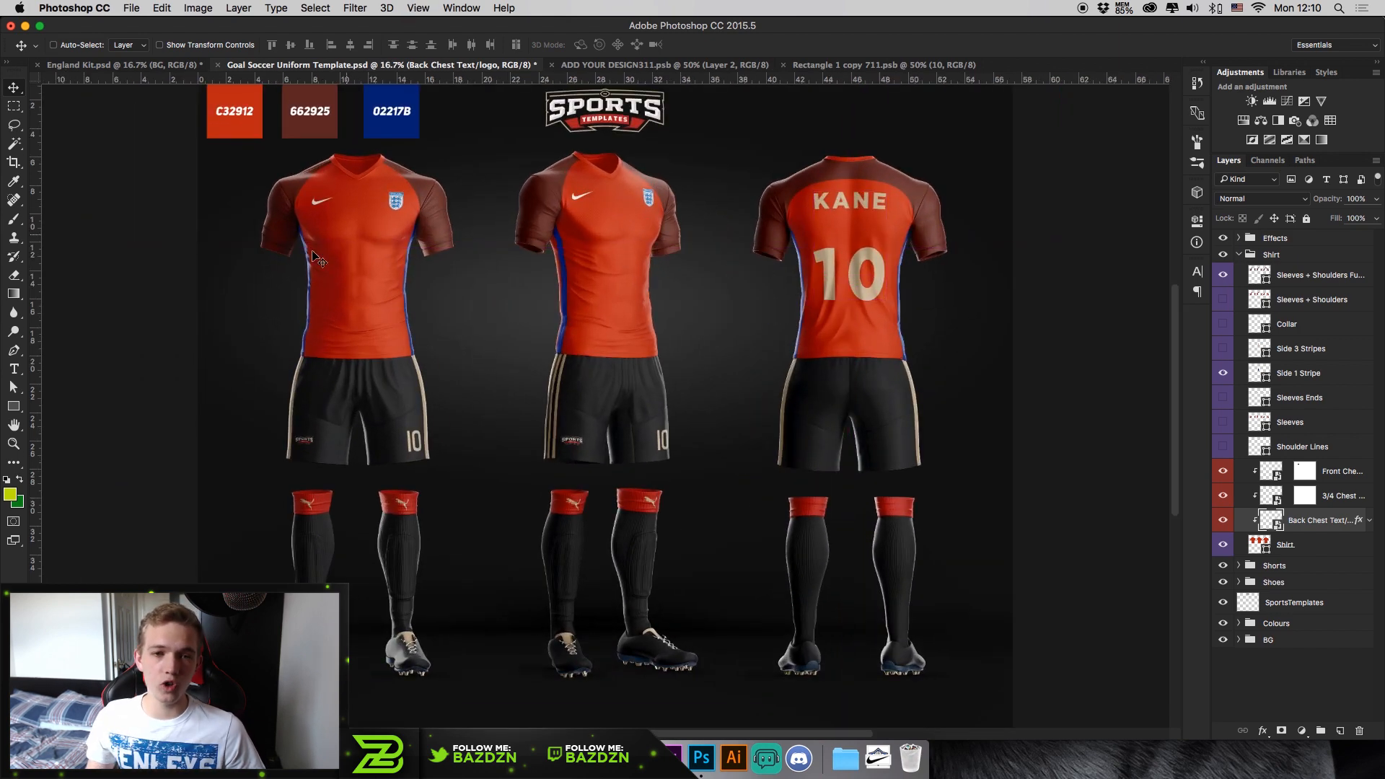
pyautogui.press('super+minus')
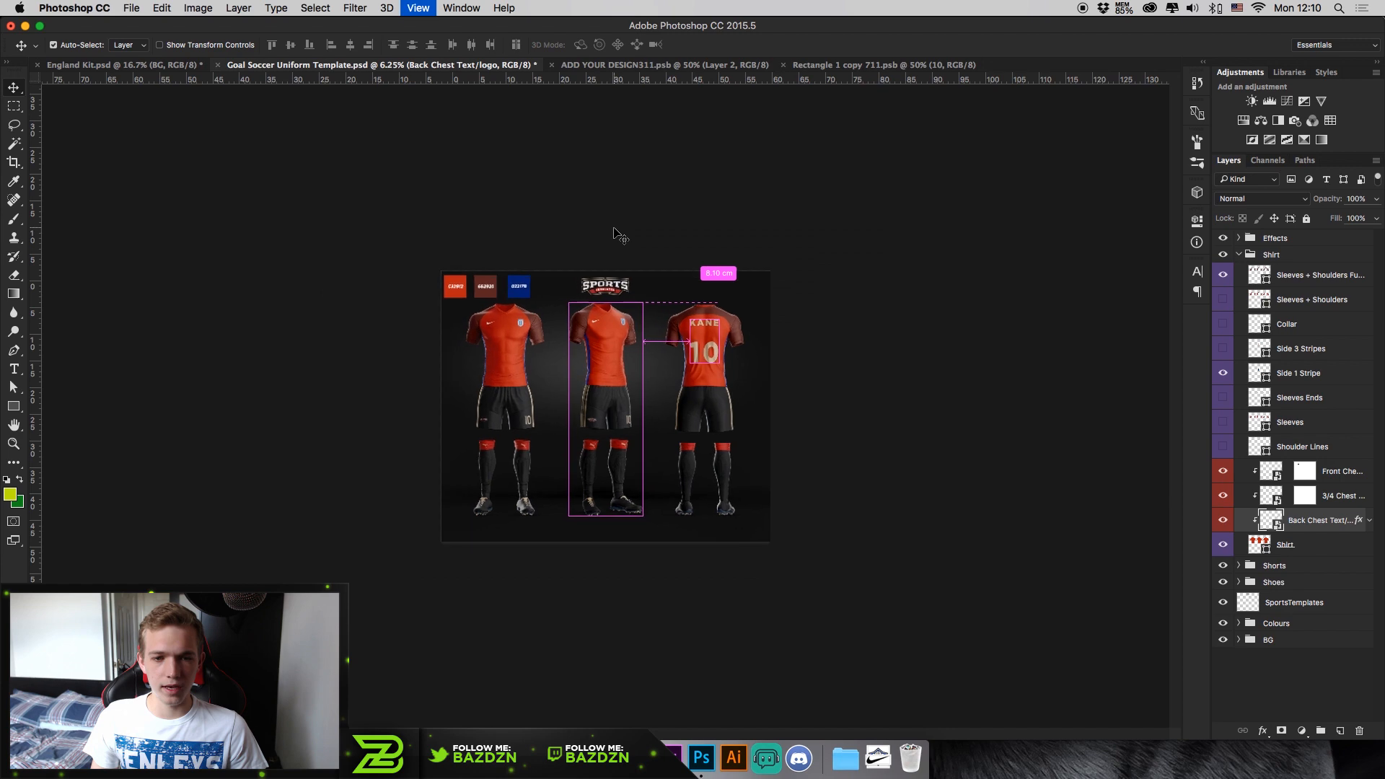
pyautogui.press('super+plus')
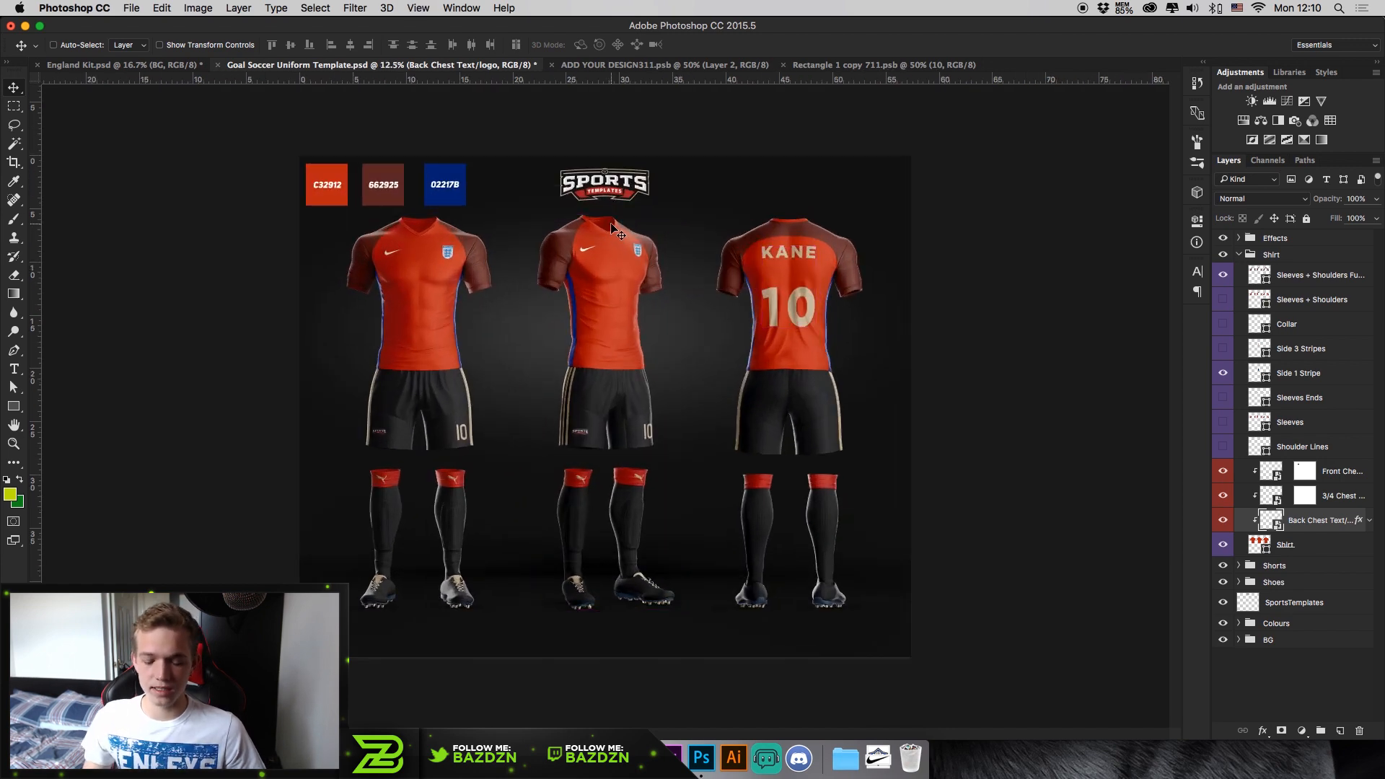
pyautogui.press('super+minus')
pyautogui.press('super+plus')
pyautogui.press('super+plus')
pyautogui.press('super+minus')
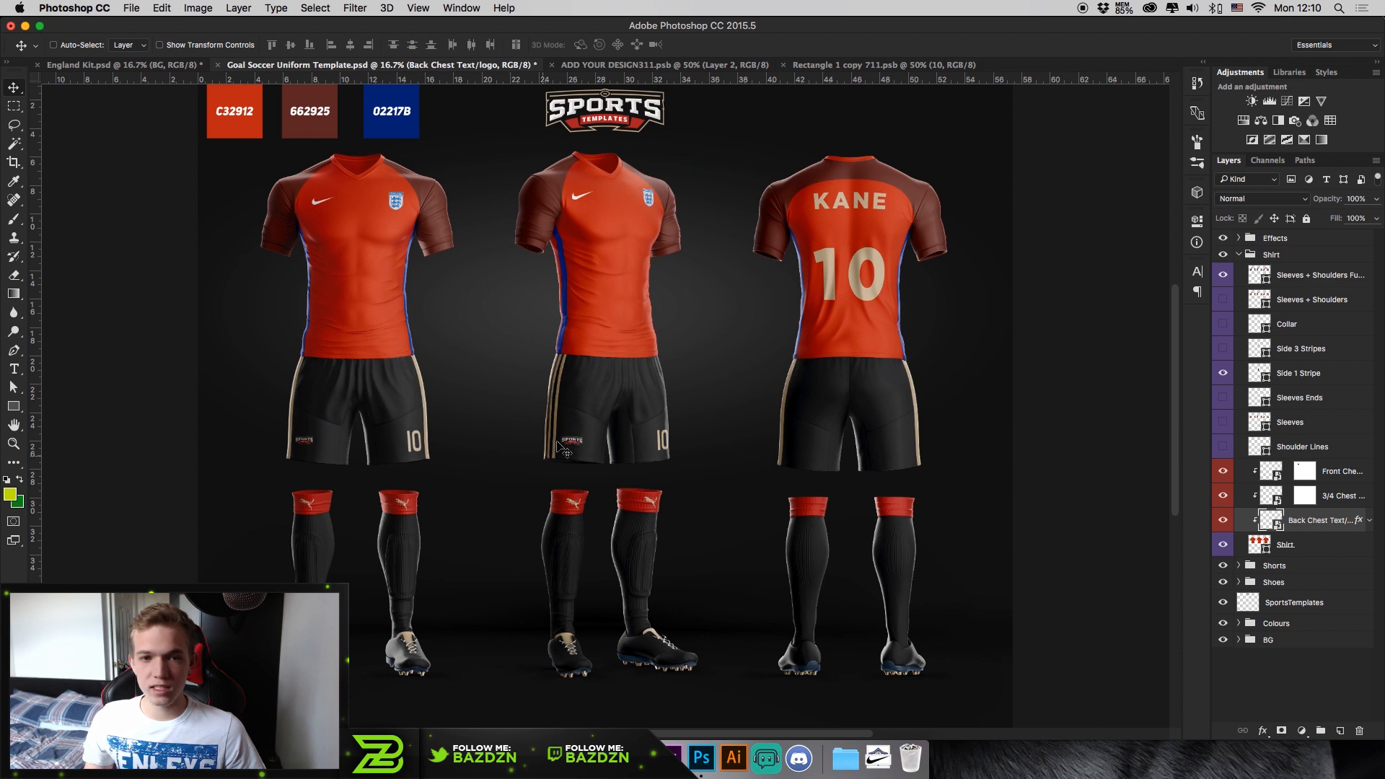
# - Collapse the Shirt group, expand Shorts, and switch the shorts' trim from Side 3 Stripes to Side Line
pyautogui.click(1240, 255)
pyautogui.click(1257, 256)
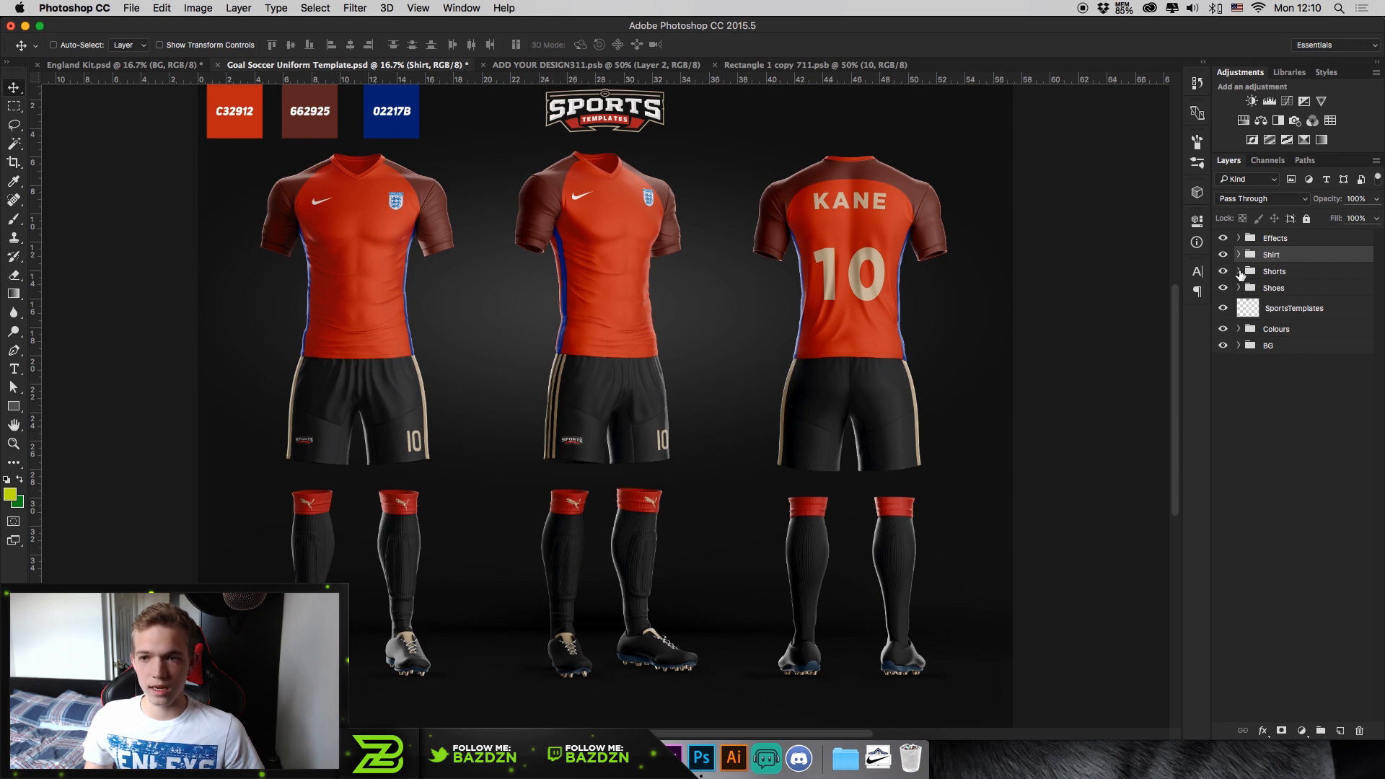
pyautogui.click(1240, 271)
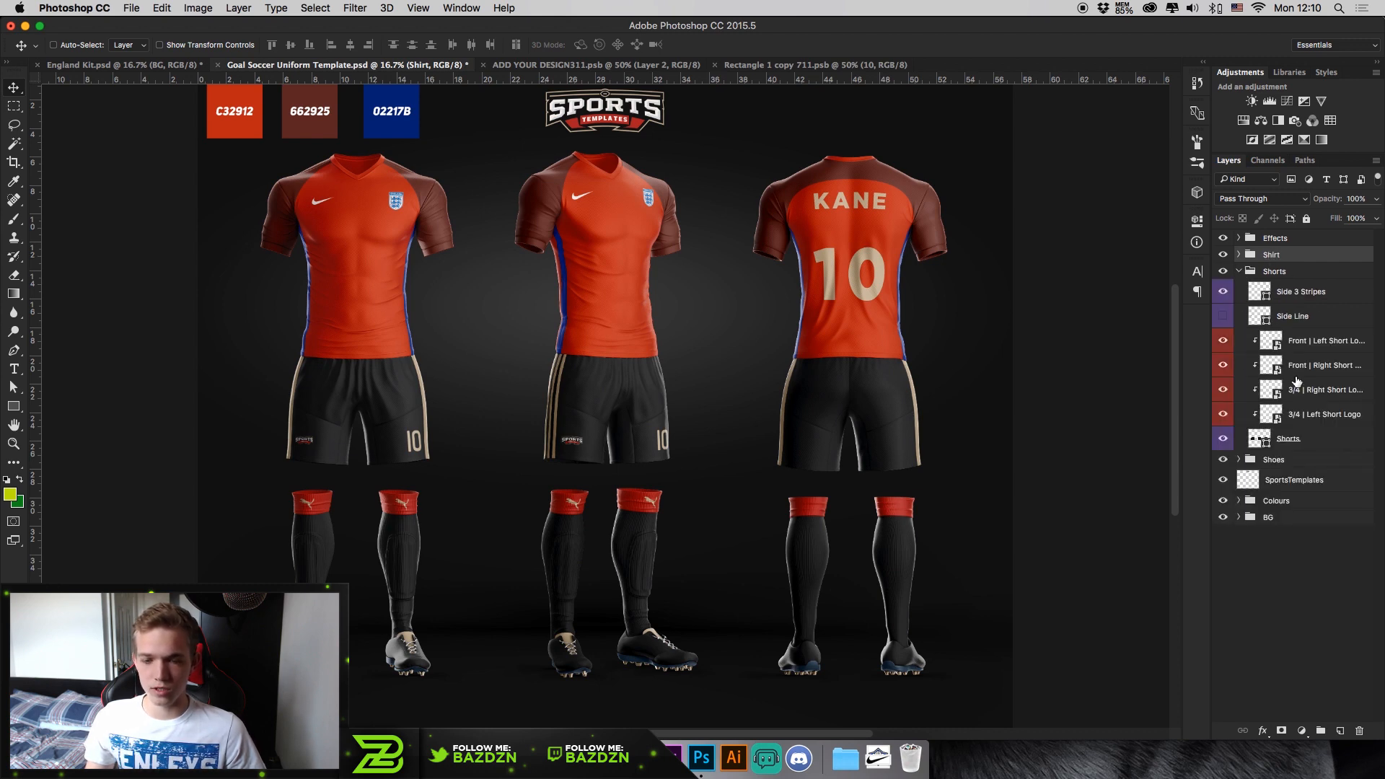
pyautogui.press('super+plus')
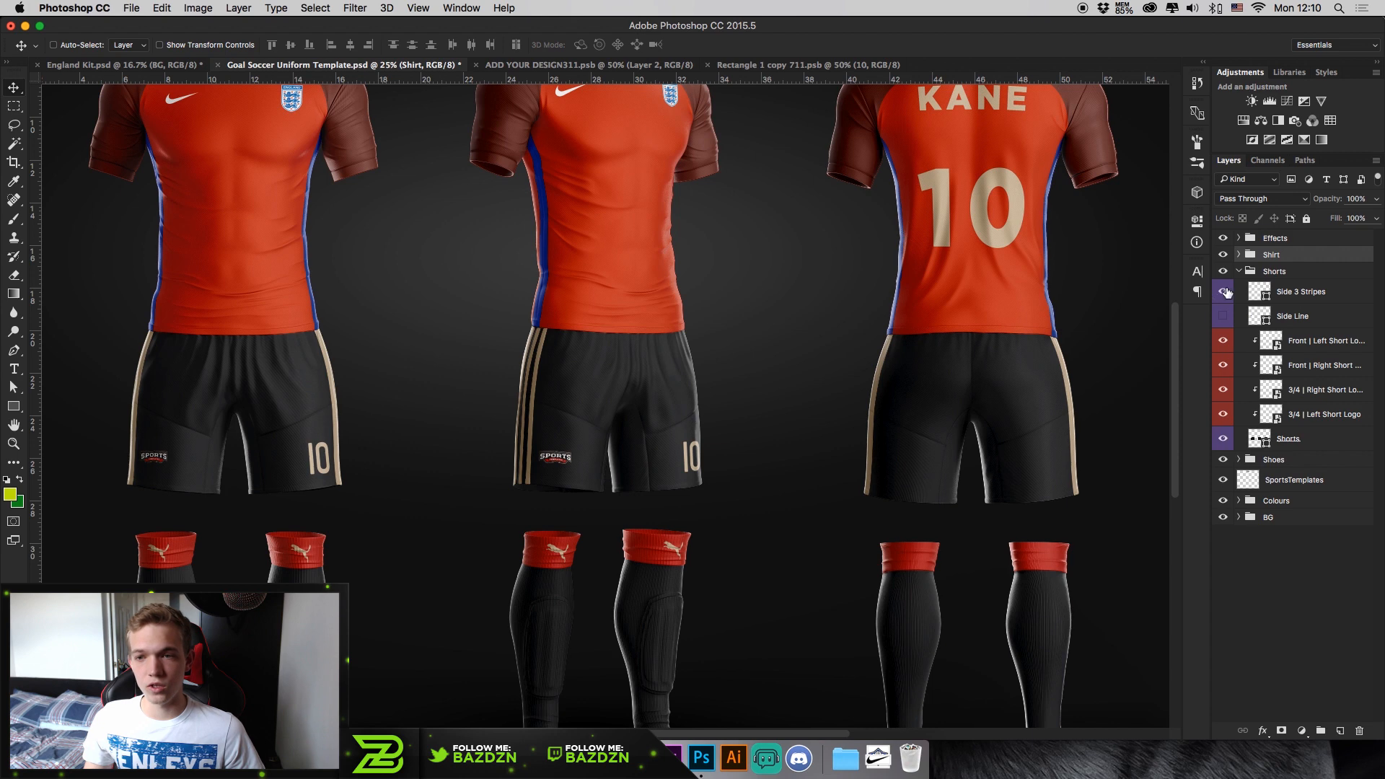
pyautogui.hscroll(-5, 907, 301)
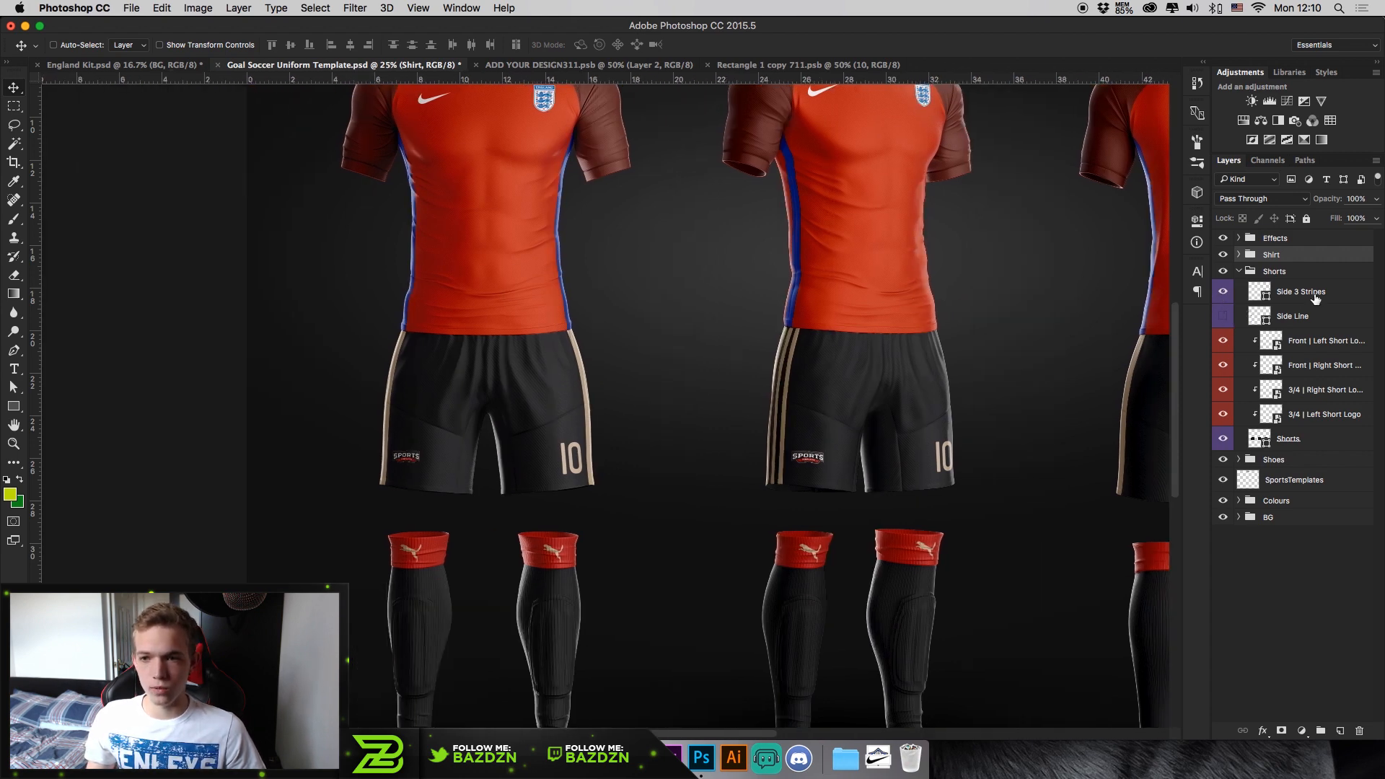
pyautogui.click(1222, 316)
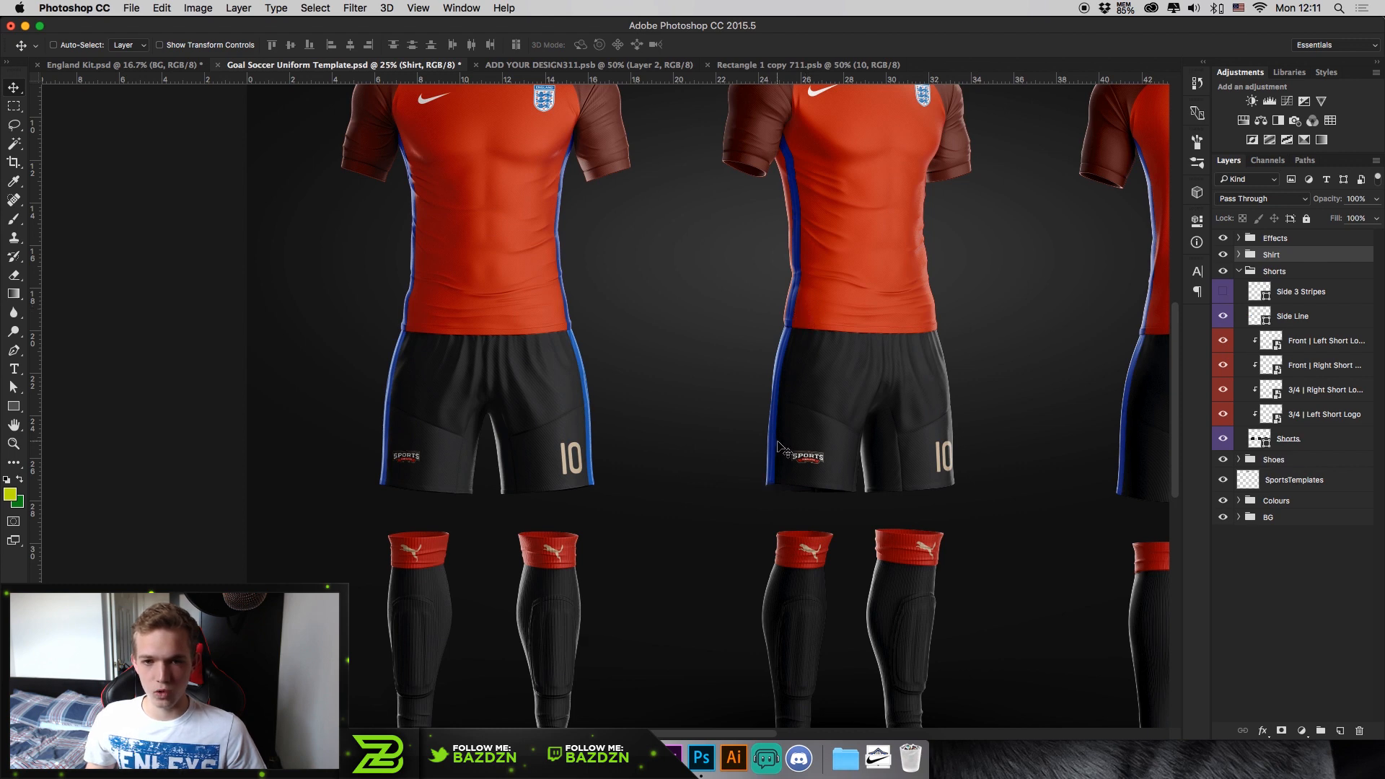
# - Recolour the shorts' Side Line solid fill to 02217B, sampled from the dark blue swatch
pyautogui.press('super+minus')
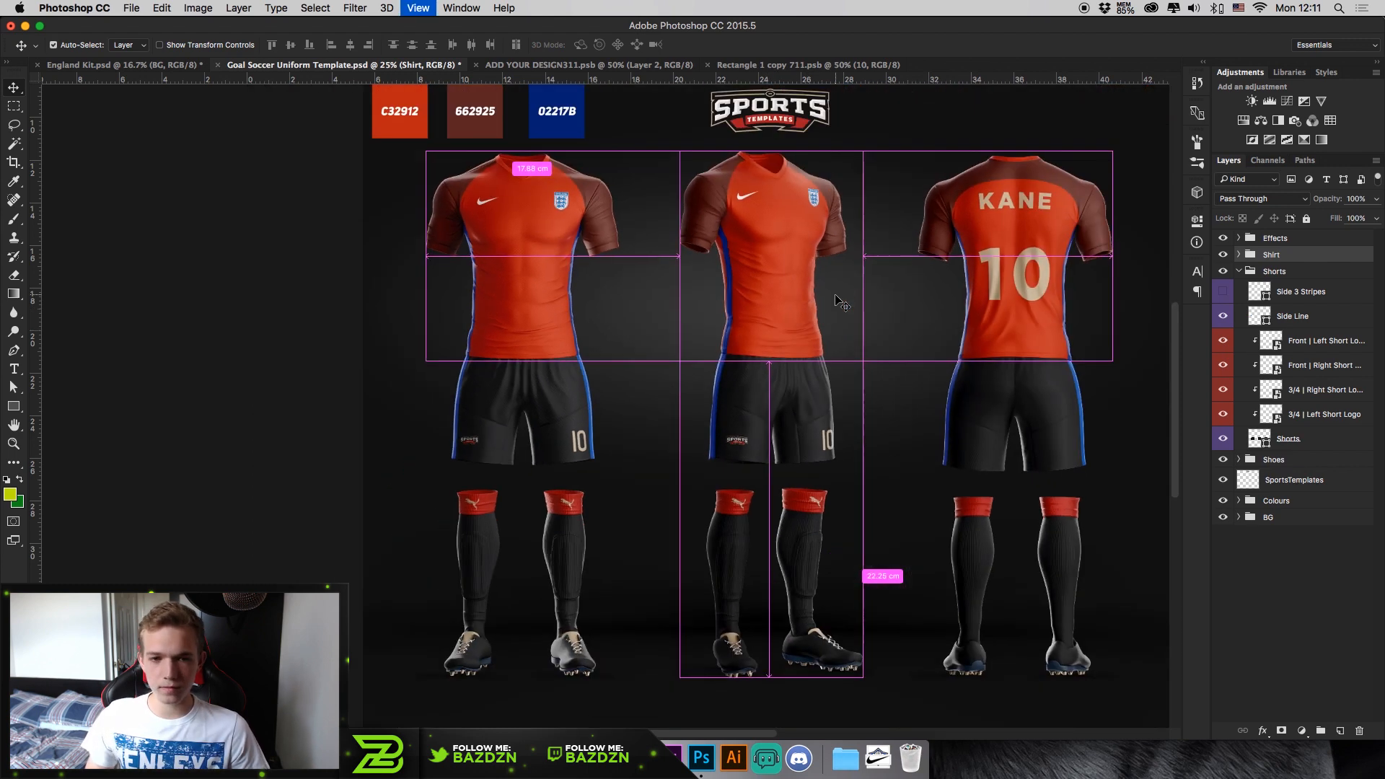
pyautogui.doubleClick(1259, 316)
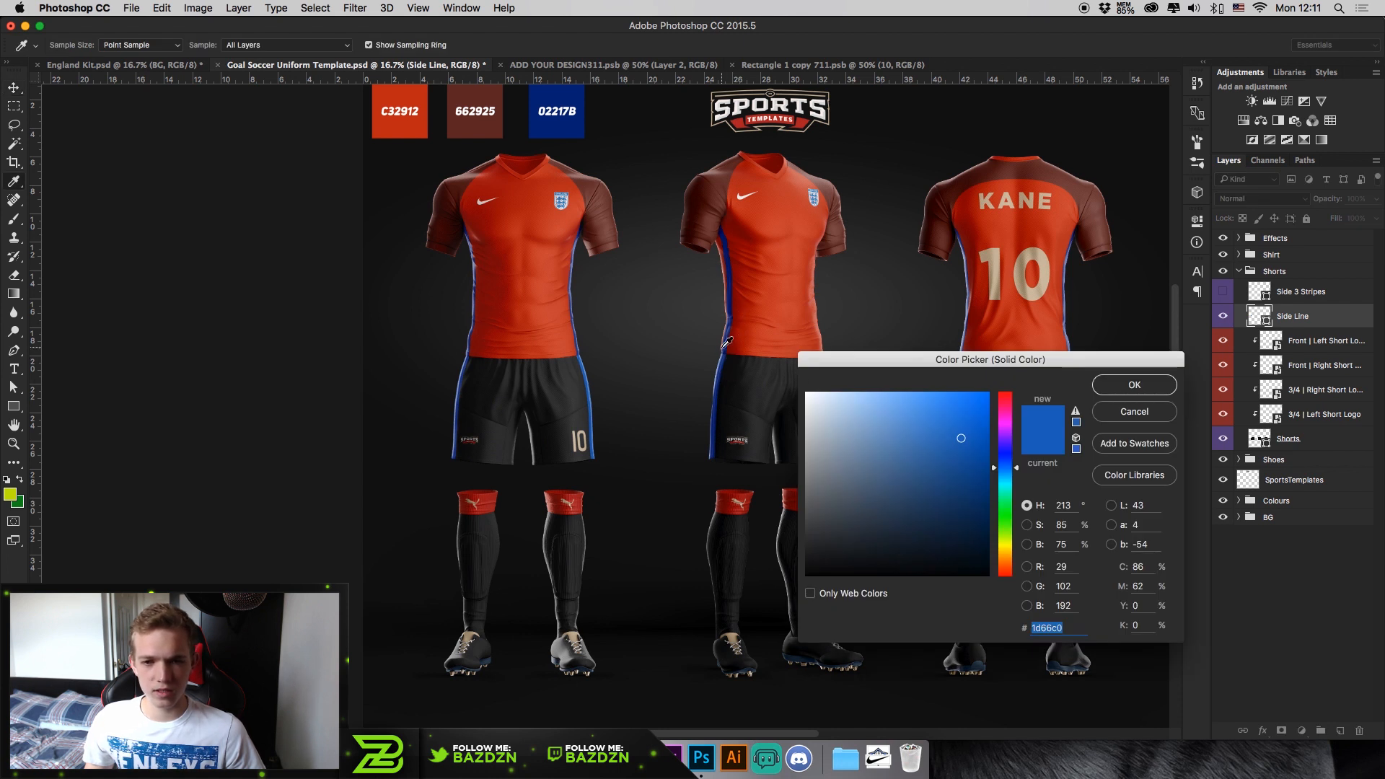
pyautogui.click(539, 121)
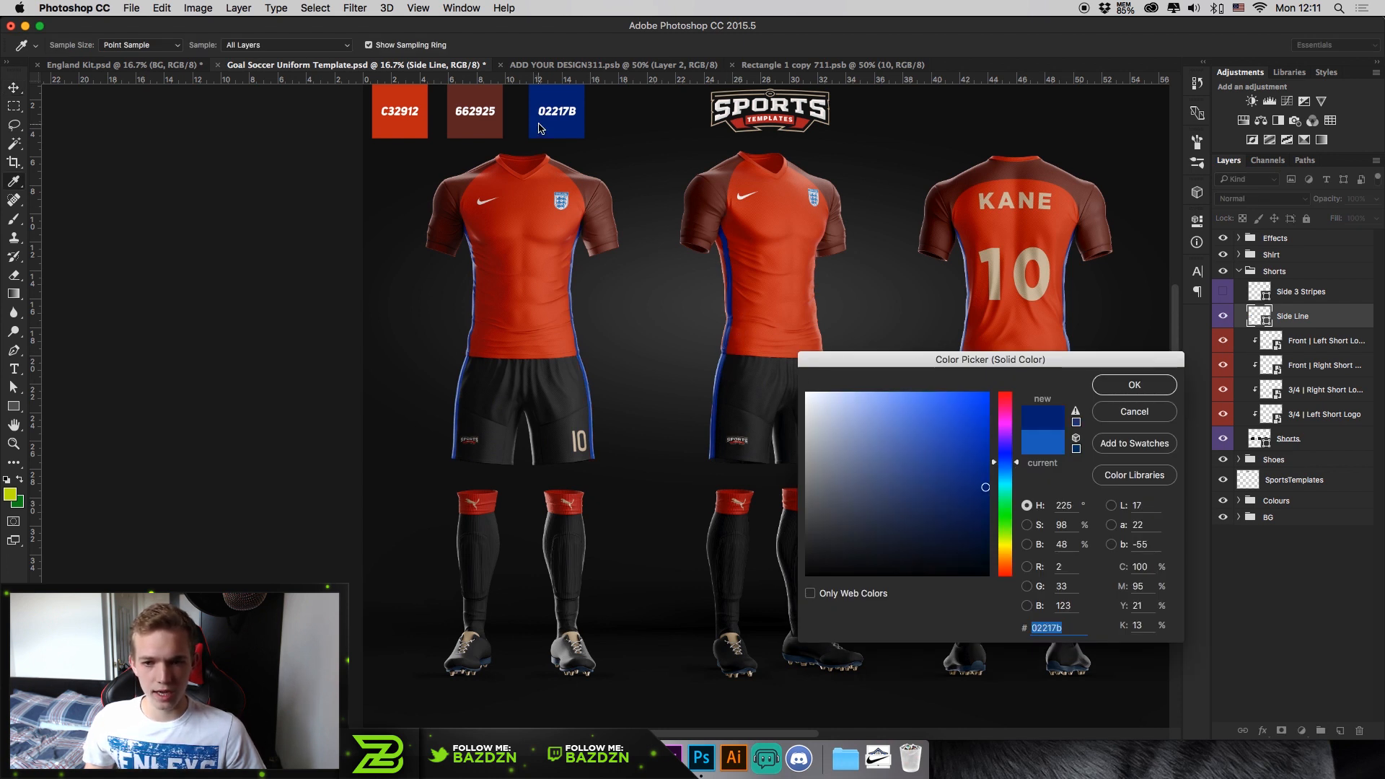
pyautogui.click(1134, 385)
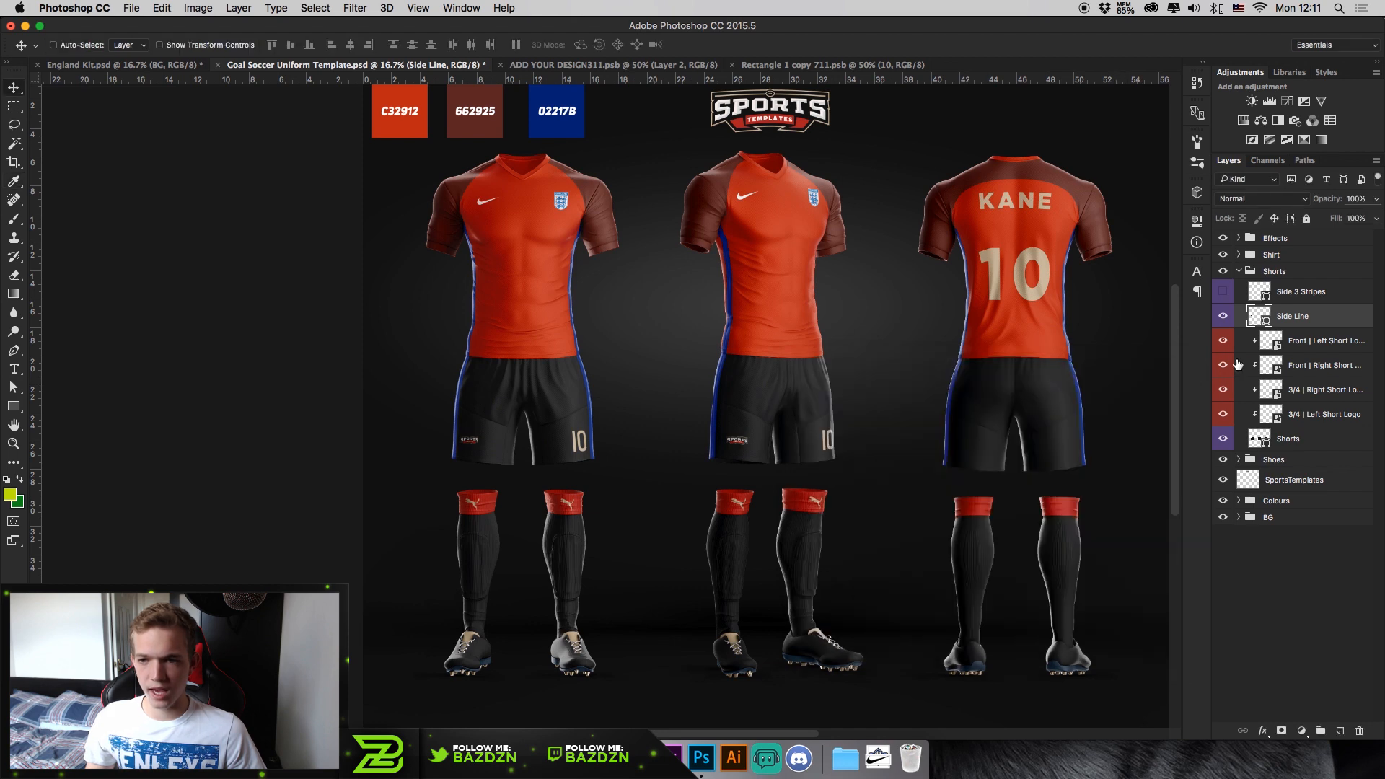
pyautogui.press('super+plus')
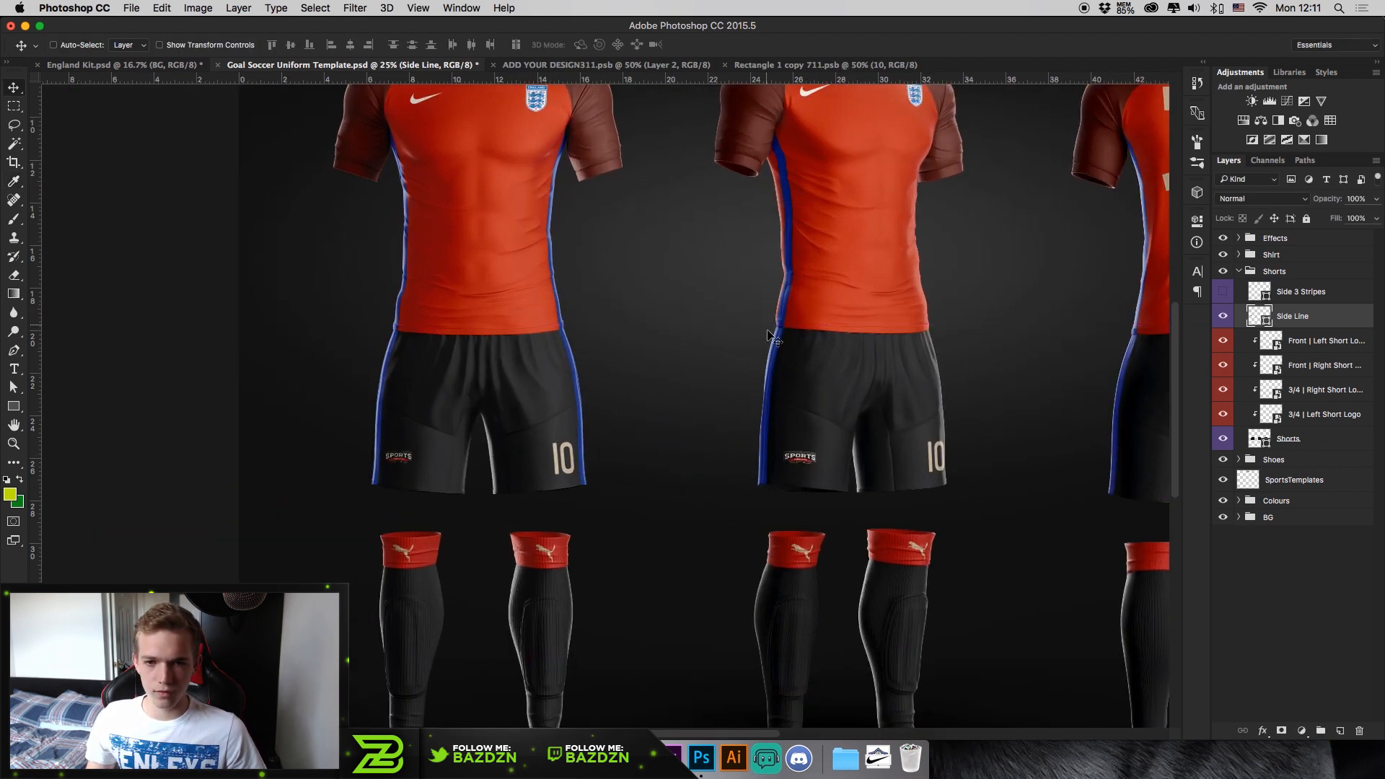
pyautogui.press('super+minus')
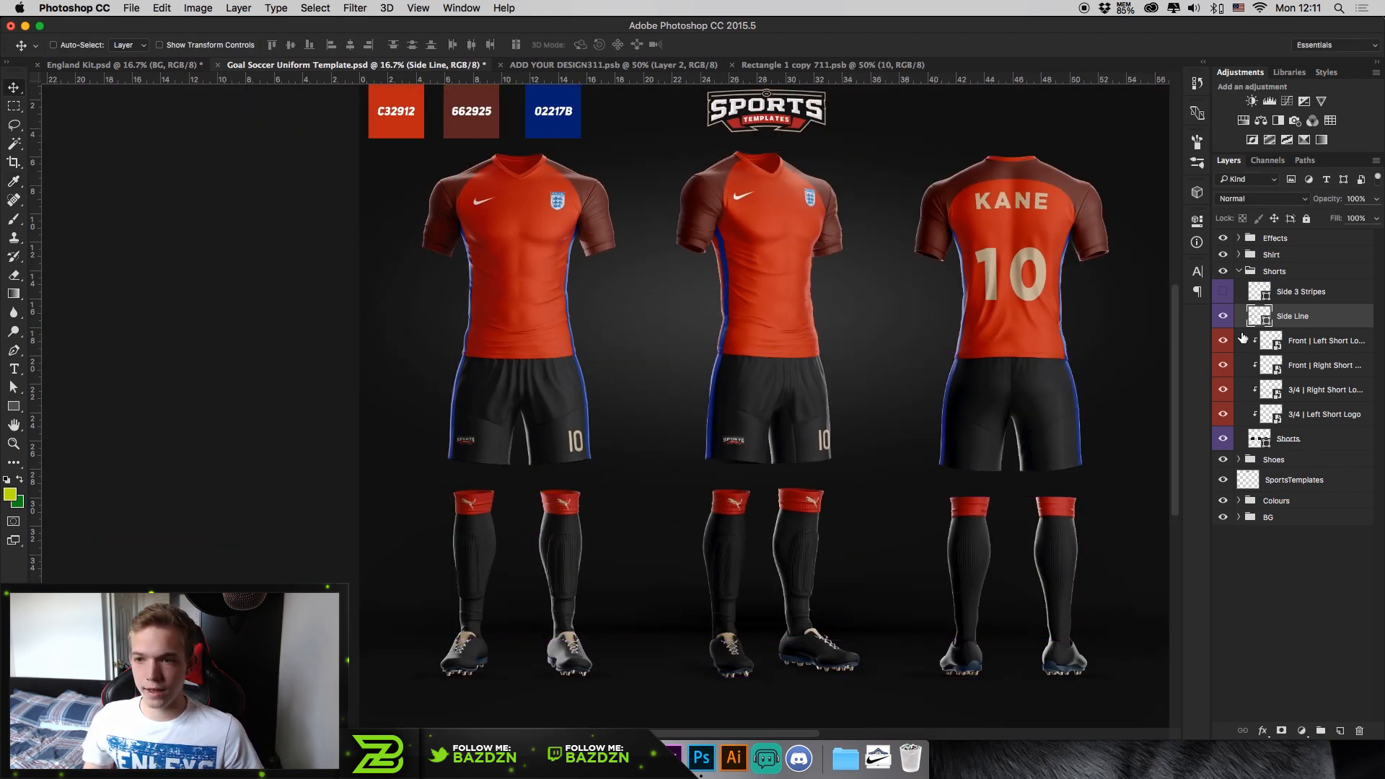
# - Open the Front | Right Short Logo smart object and delete its SportsTemplates logo layer
pyautogui.click(1220, 367)
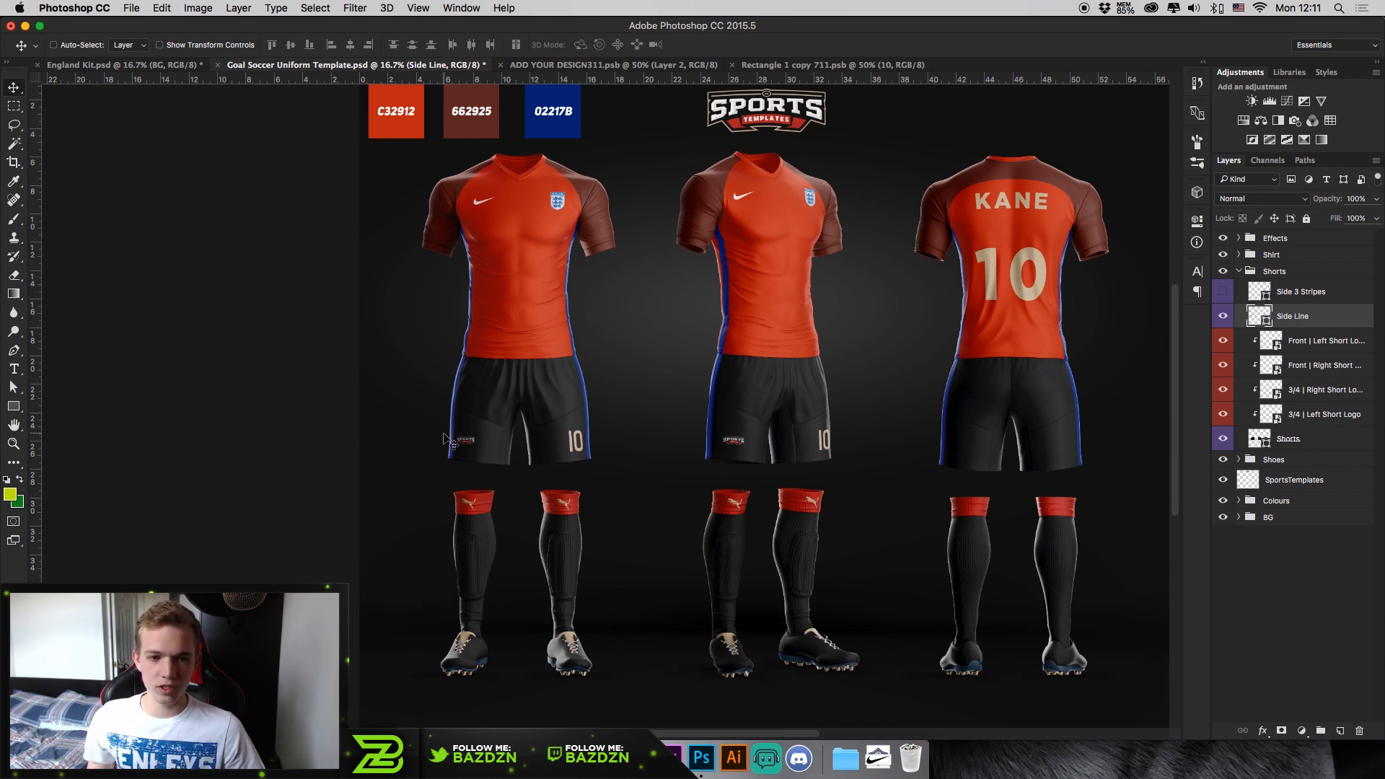
pyautogui.click(1223, 363)
pyautogui.click(1223, 365)
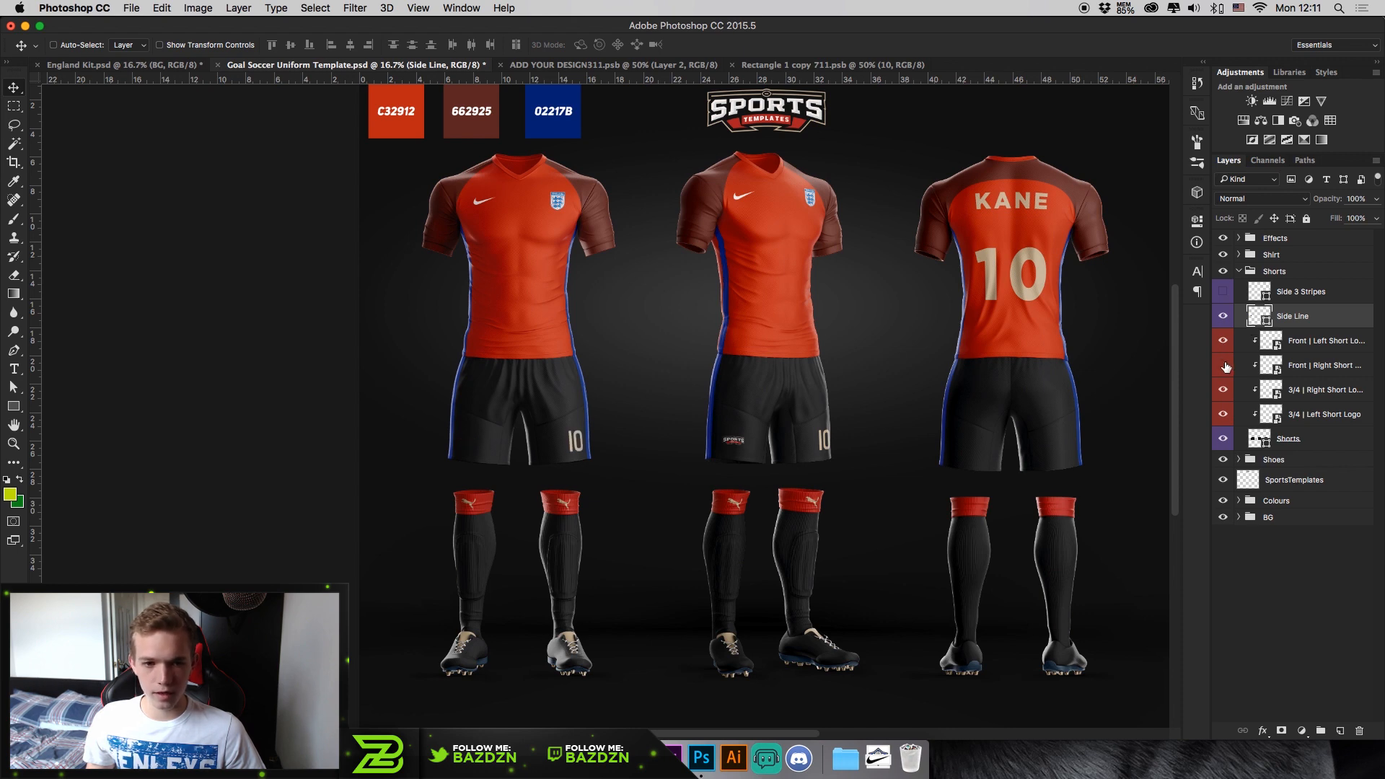
pyautogui.click(1224, 365)
pyautogui.doubleClick(1269, 367)
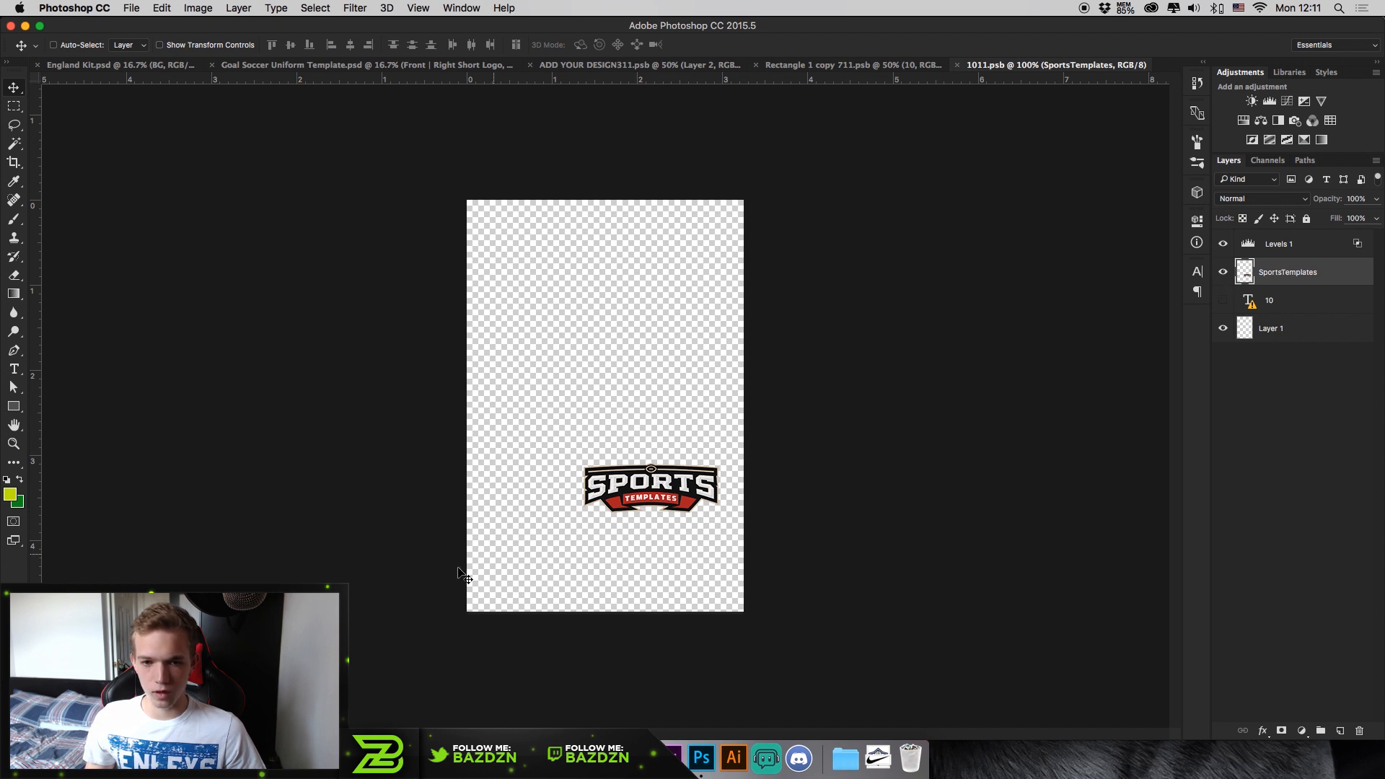
pyautogui.press('BackSpace')
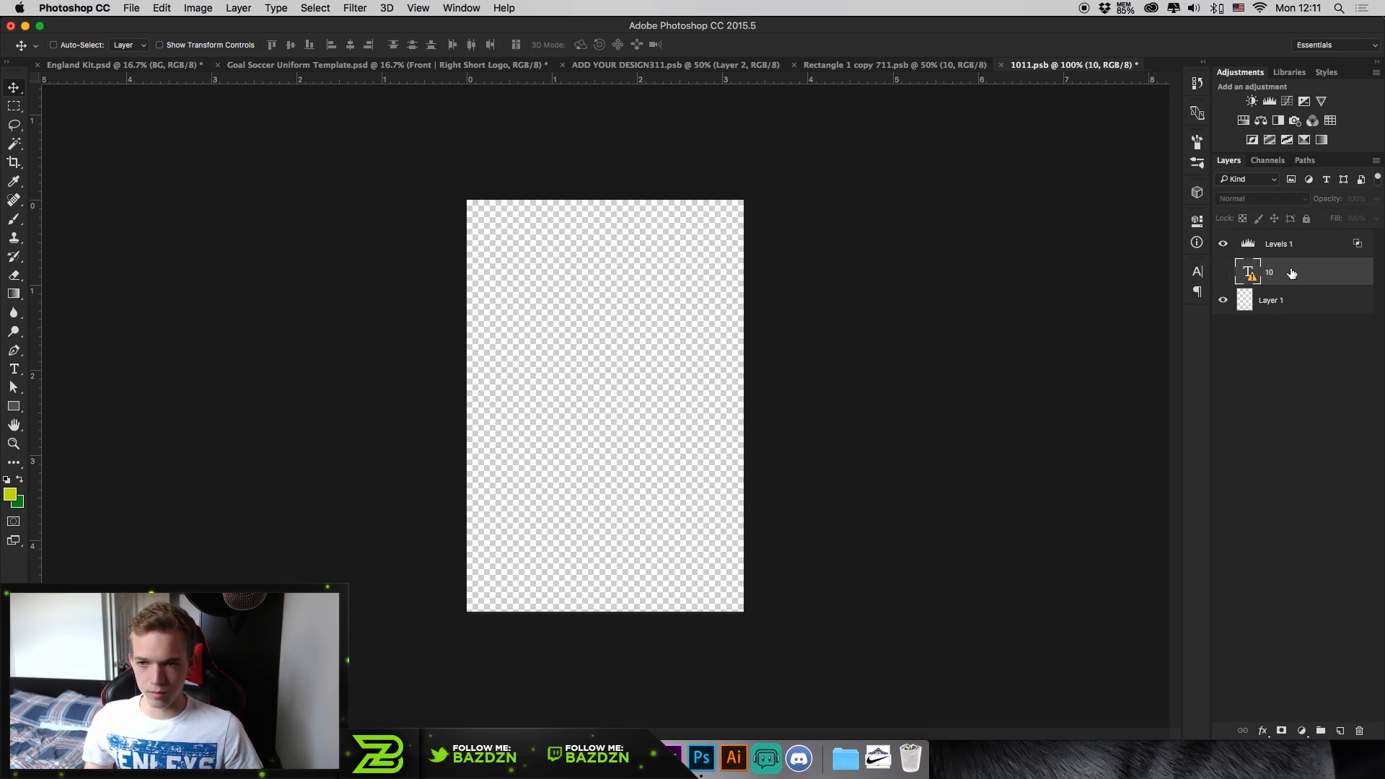
# - Copy the Nike swoosh image from Firefox and paste it into the 1011.psb shorts logo document in Photoshop
pyautogui.click(566, 757)
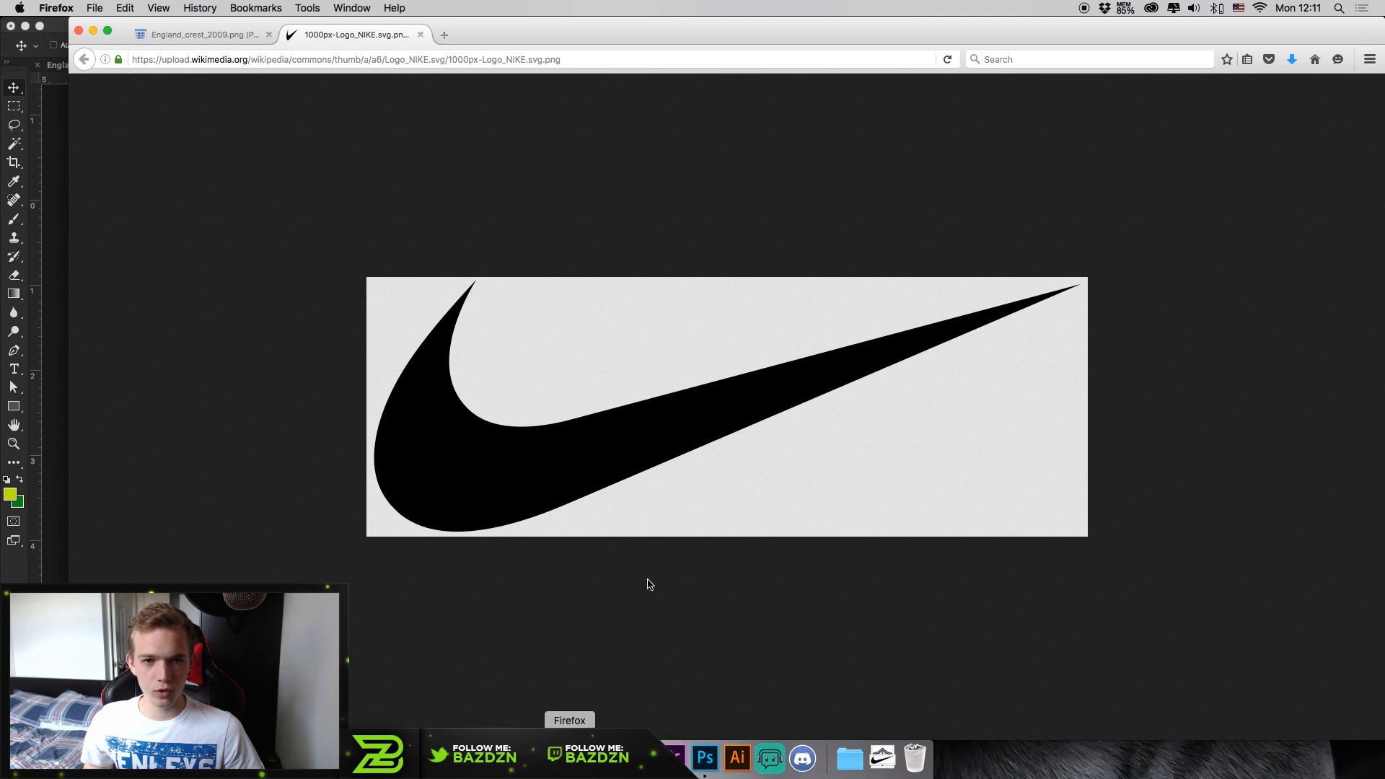
pyautogui.rightClick(535, 429)
pyautogui.click(559, 434)
pyautogui.click(52, 562)
pyautogui.press('super+v')
# - Scale the pasted swoosh down to about 40% of the canvas width and place it in the canvas's lower-right area
pyautogui.press('super+t')
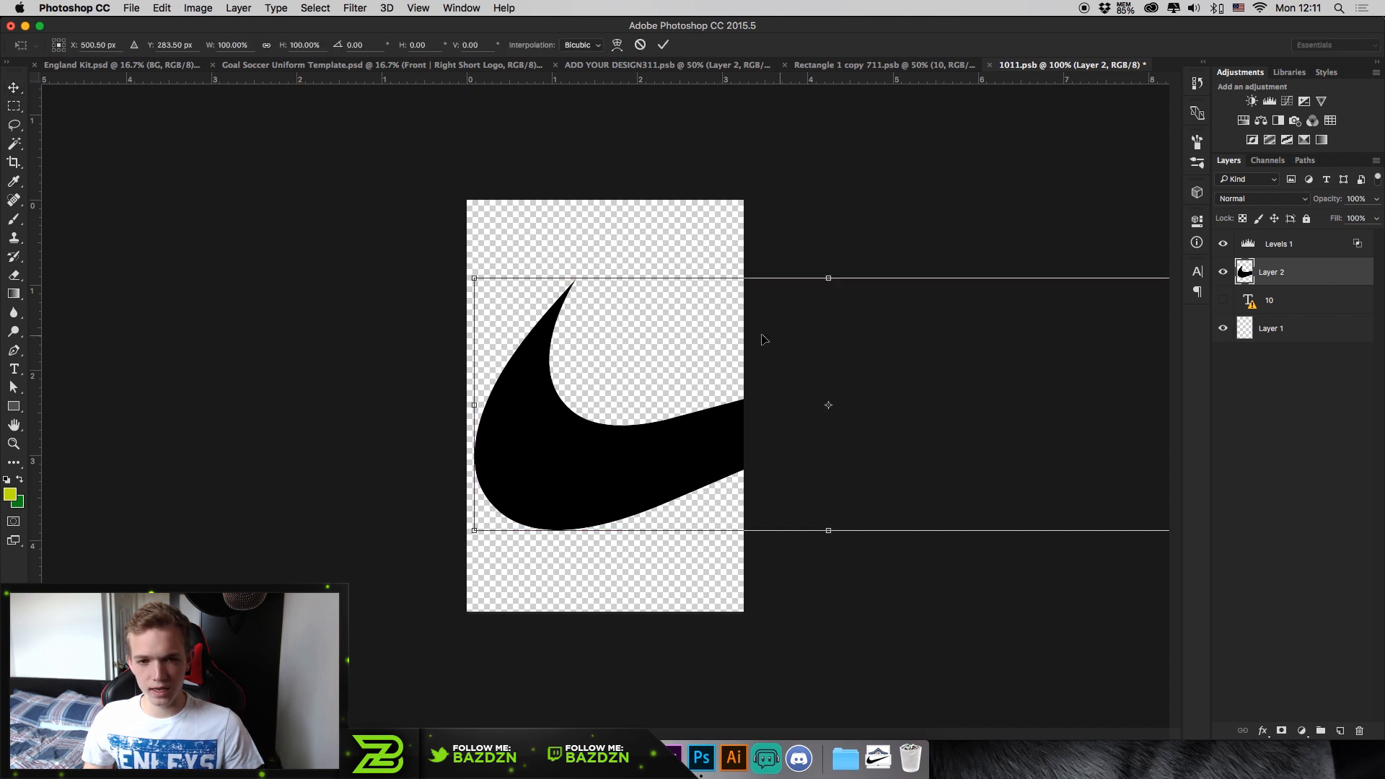
pyautogui.moveTo(474, 276); pyautogui.dragTo(634, 508)
pyautogui.press('Return')
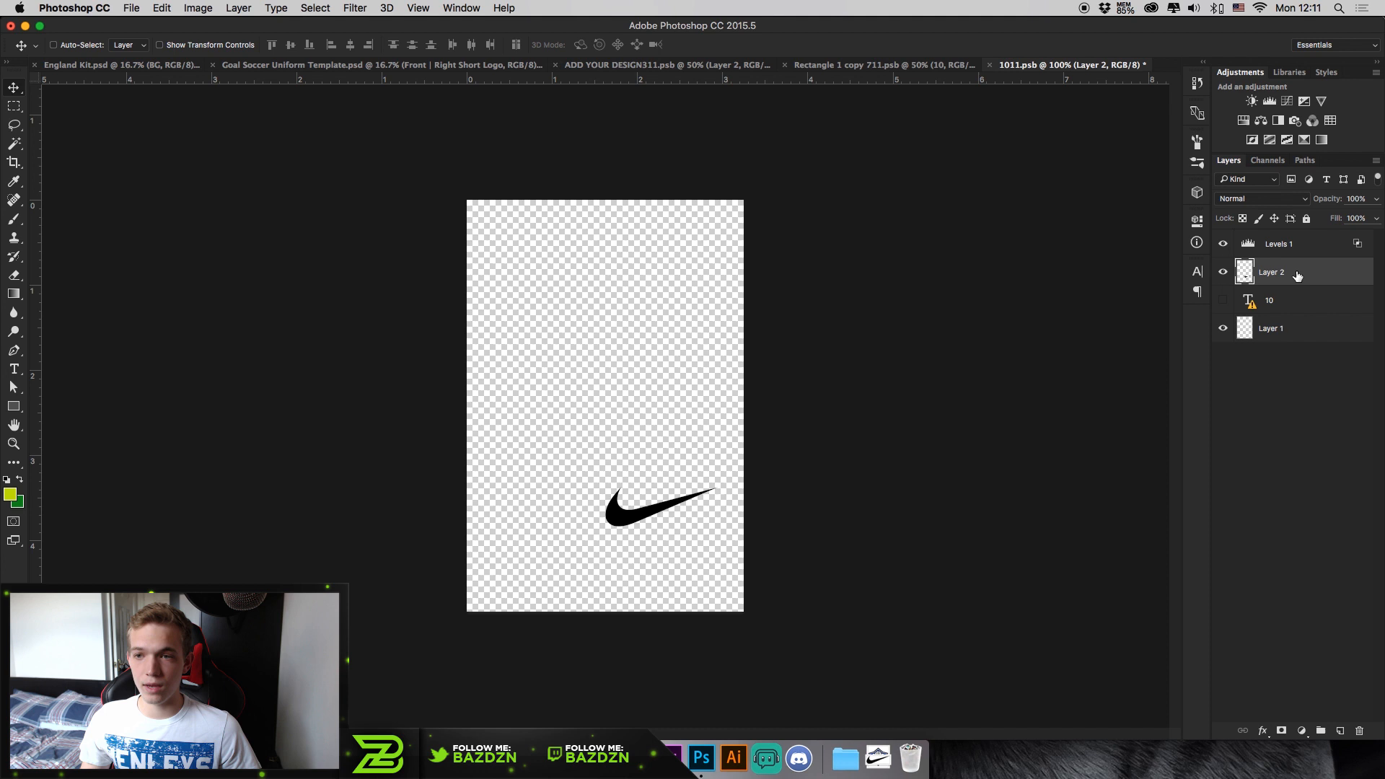
# - Apply a white Color Overlay to the swoosh layer and save the shorts logo smart object
pyautogui.doubleClick(1298, 274)
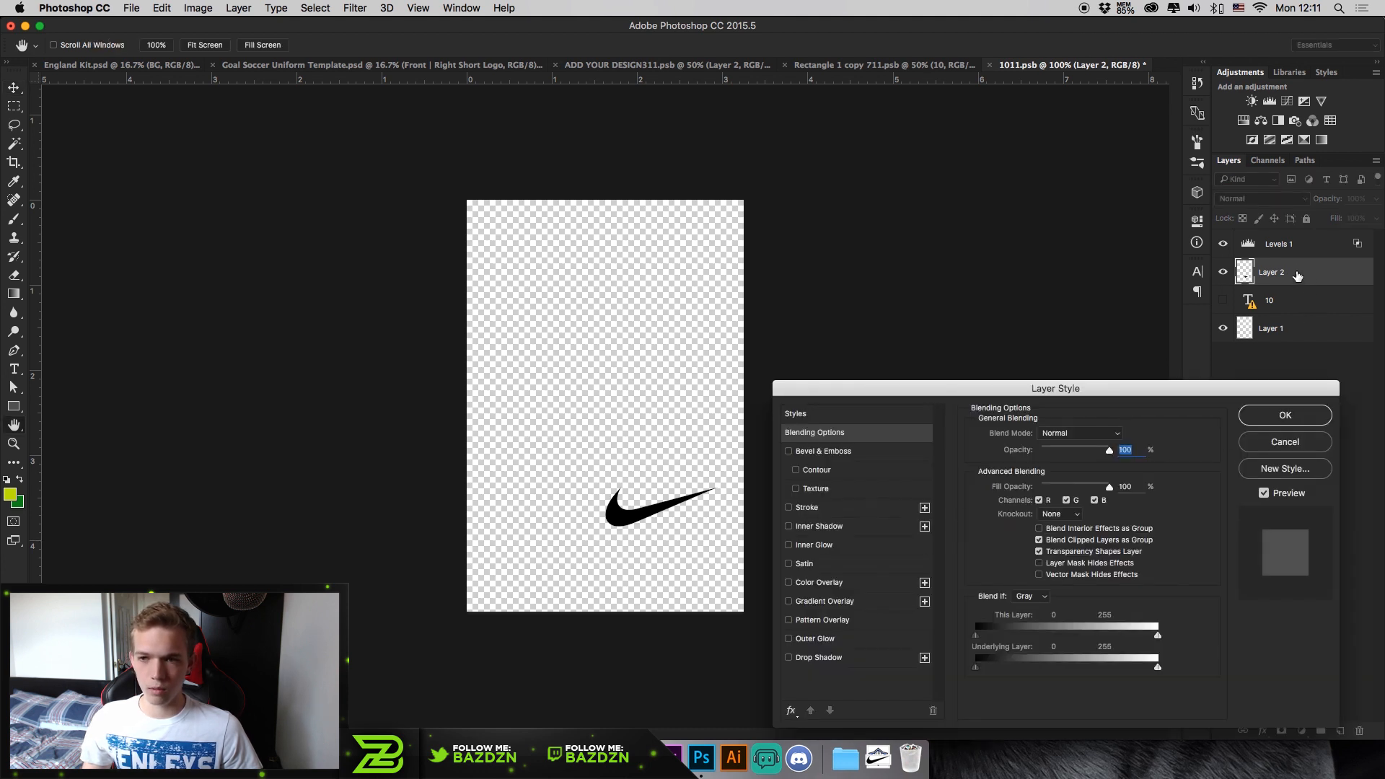
pyautogui.click(822, 582)
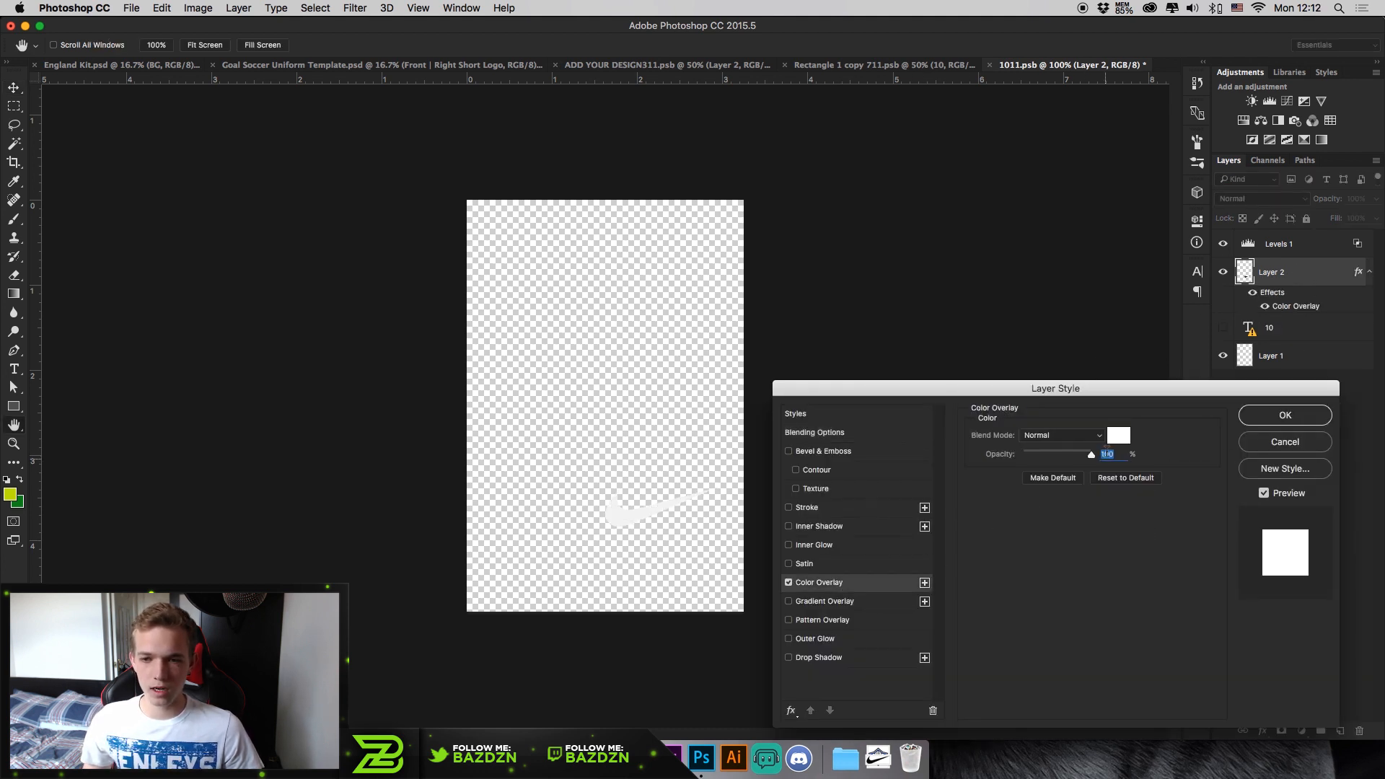
pyautogui.click(1285, 416)
pyautogui.press('super+s')
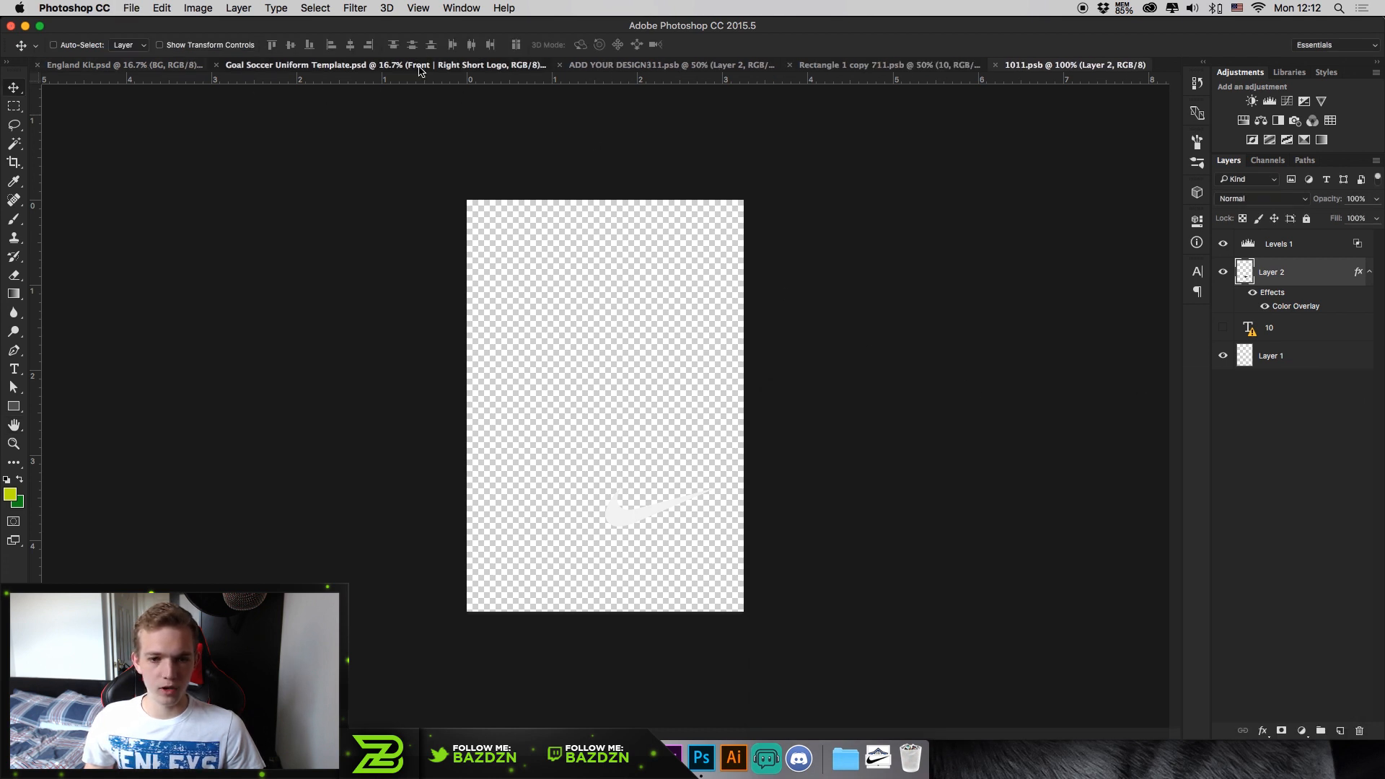
# - Return to the Goal Soccer Uniform Template and open the Front | Left Short Logo smart object
pyautogui.click(416, 65)
pyautogui.press('super+equal')
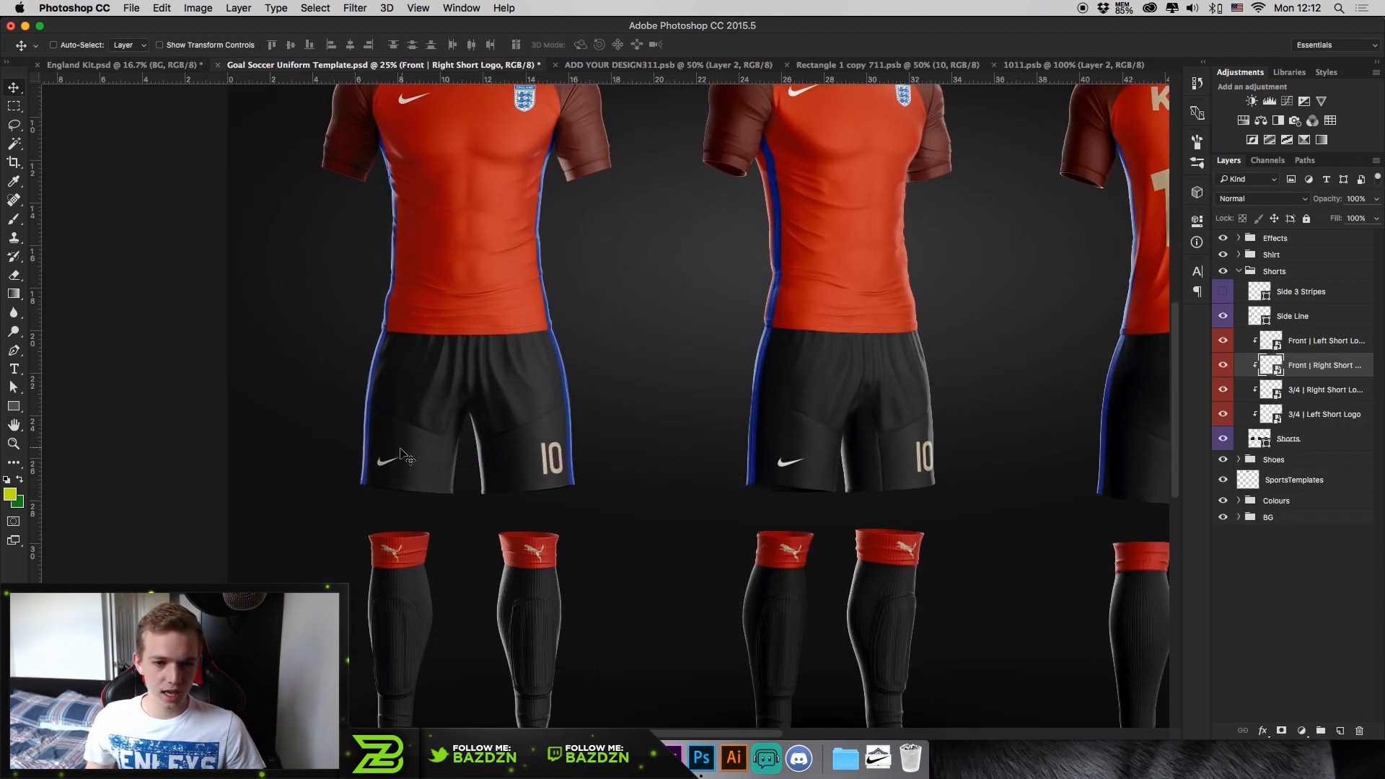
pyautogui.press('super+minus')
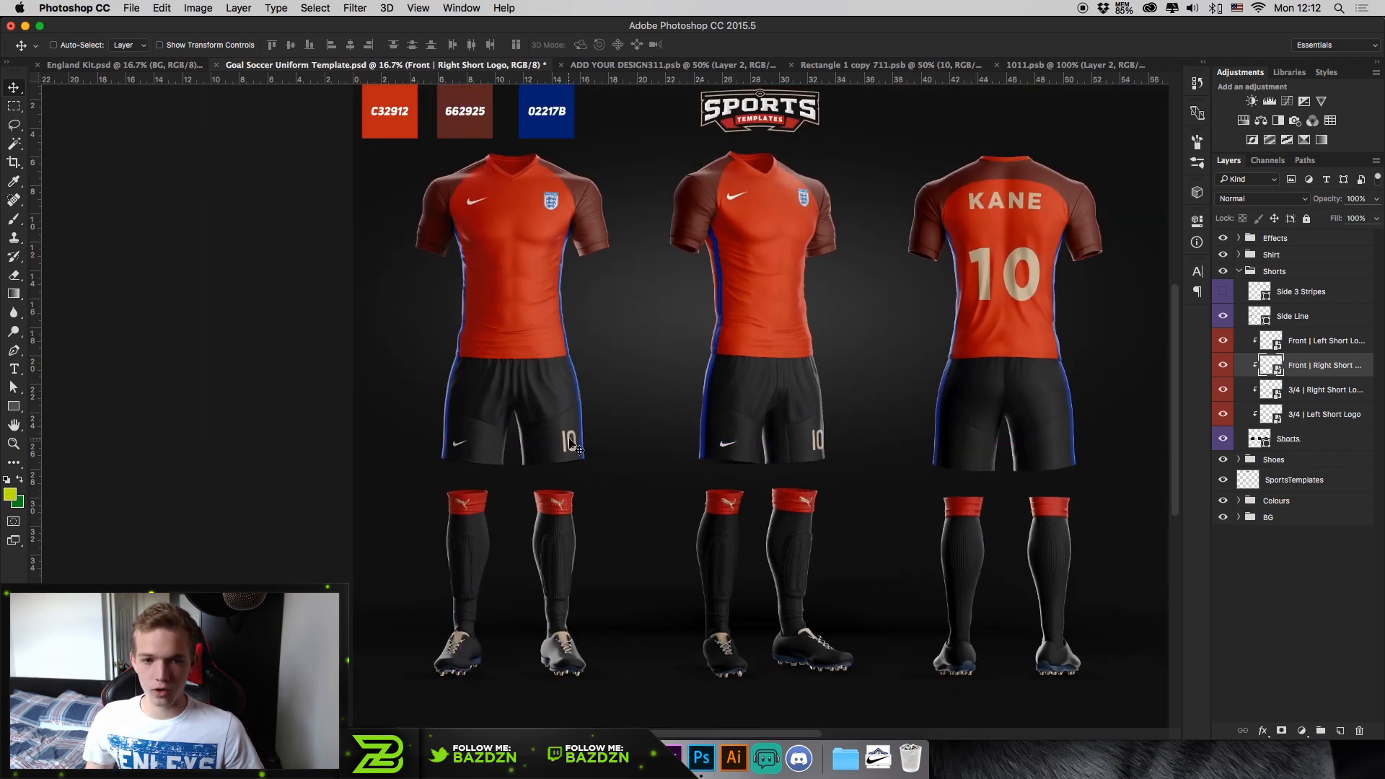
pyautogui.doubleClick(1272, 342)
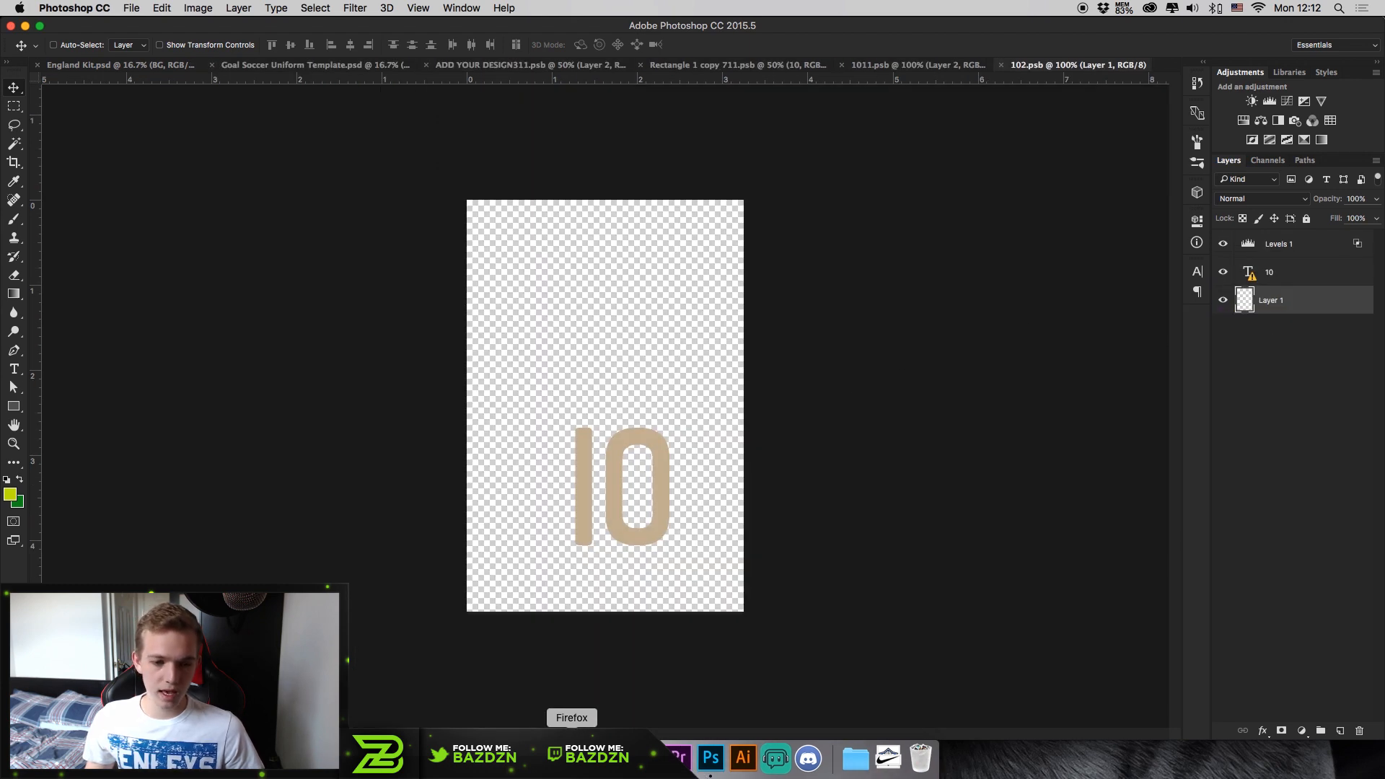
# - Copy the England crest image from Firefox and paste it into 102.psb in Photoshop with the 10 text layer hidden
pyautogui.click(572, 758)
pyautogui.click(209, 35)
pyautogui.rightClick(734, 361)
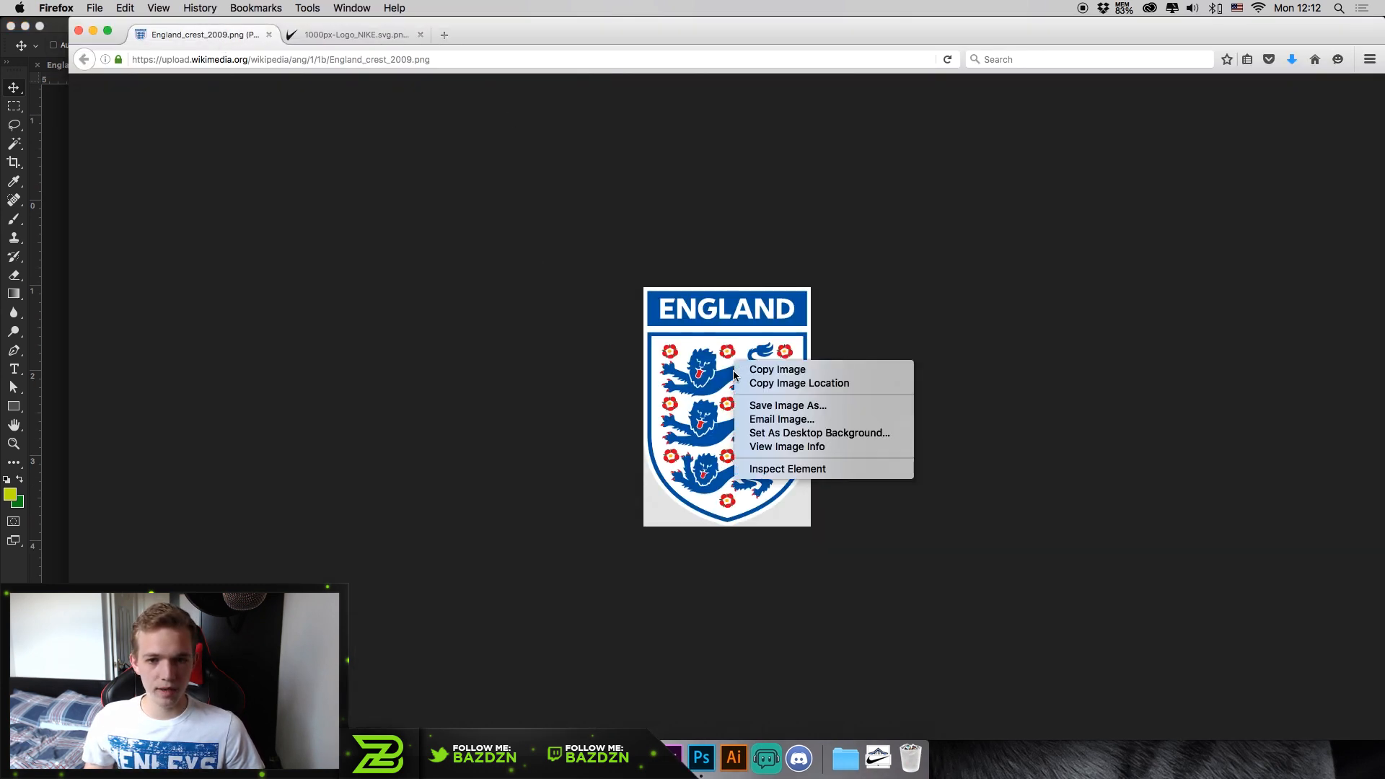
pyautogui.click(773, 372)
pyautogui.press('super+Tab')
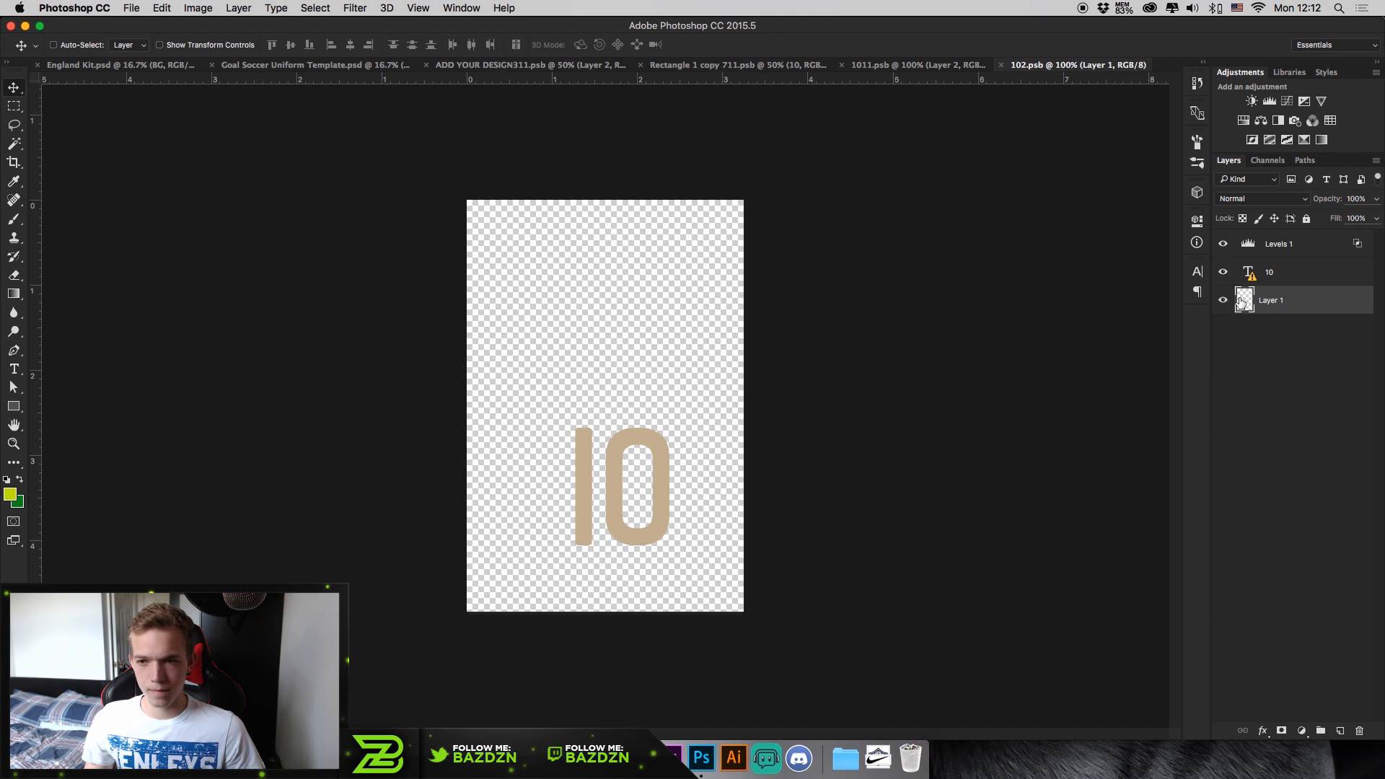
pyautogui.click(1224, 272)
pyautogui.hotkey('ctrl', 'v')
# - Scale the pasted crest to about 37%, place it in the canvas's lower-right area and save the smart object
pyautogui.moveTo(639, 385); pyautogui.dragTo(671, 437)
pyautogui.press('super+t')
pyautogui.moveTo(565, 352); pyautogui.dragTo(686, 503)
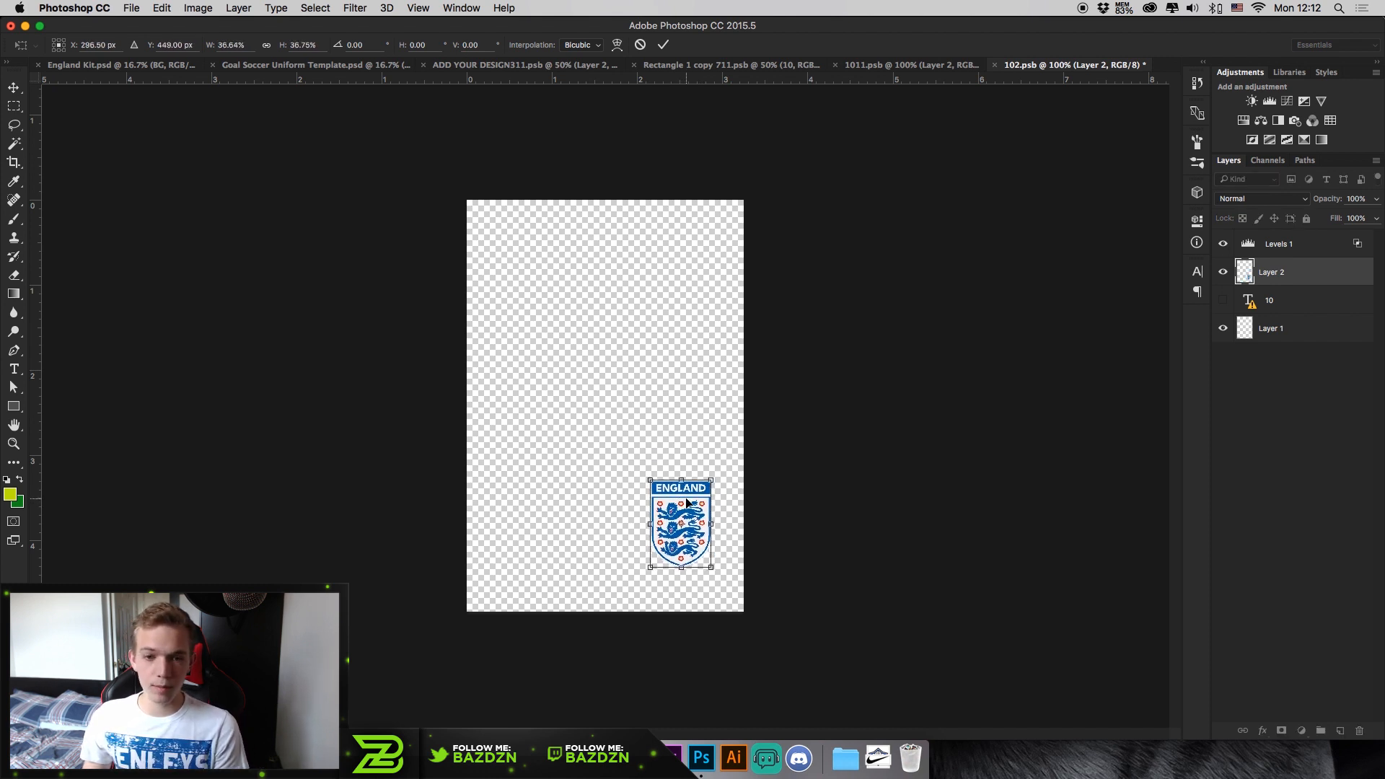
pyautogui.press('Return')
pyautogui.press('super+s')
# - Check the crest on the template's shorts, and shift it slightly left in 102.psb to clear the blue side line
pyautogui.click(351, 66)
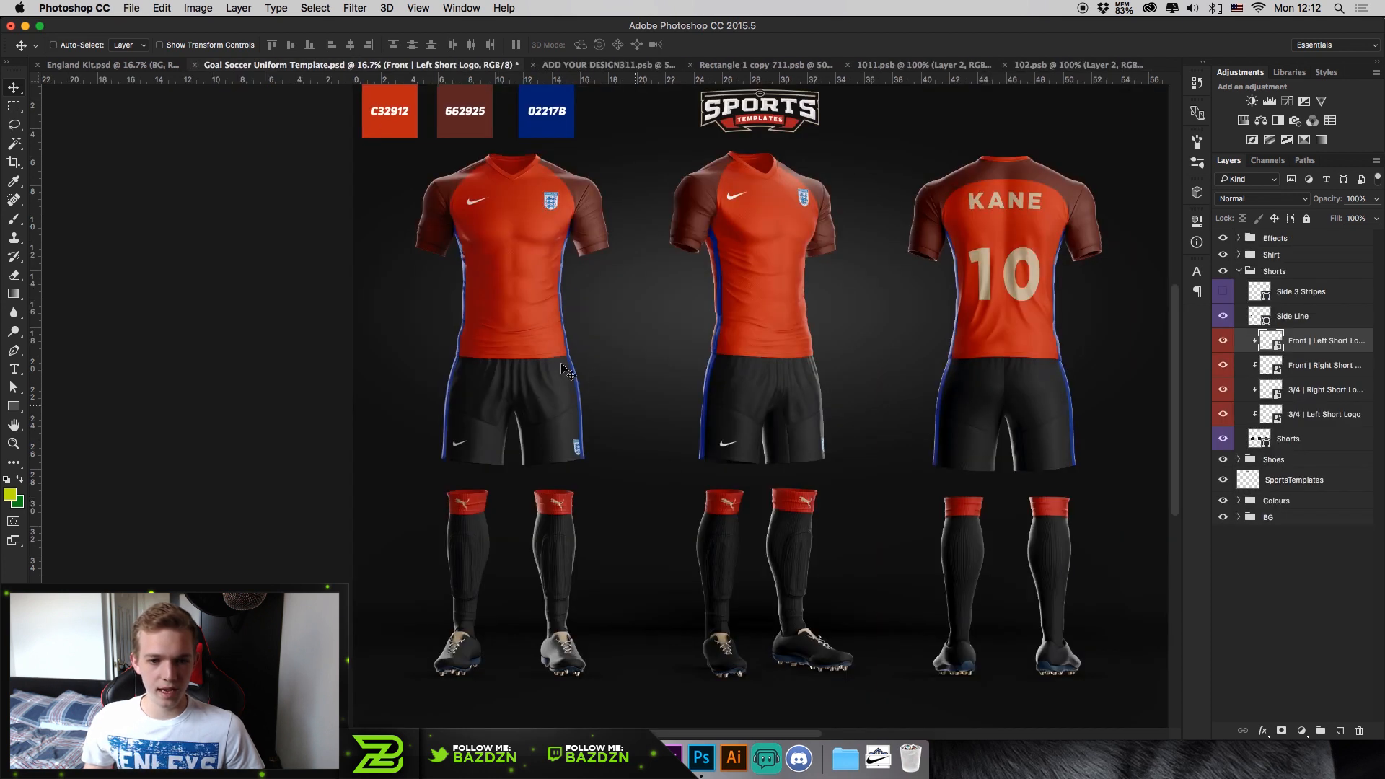
pyautogui.press('super+equal')
pyautogui.press('super+equal')
pyautogui.press('super+equal')
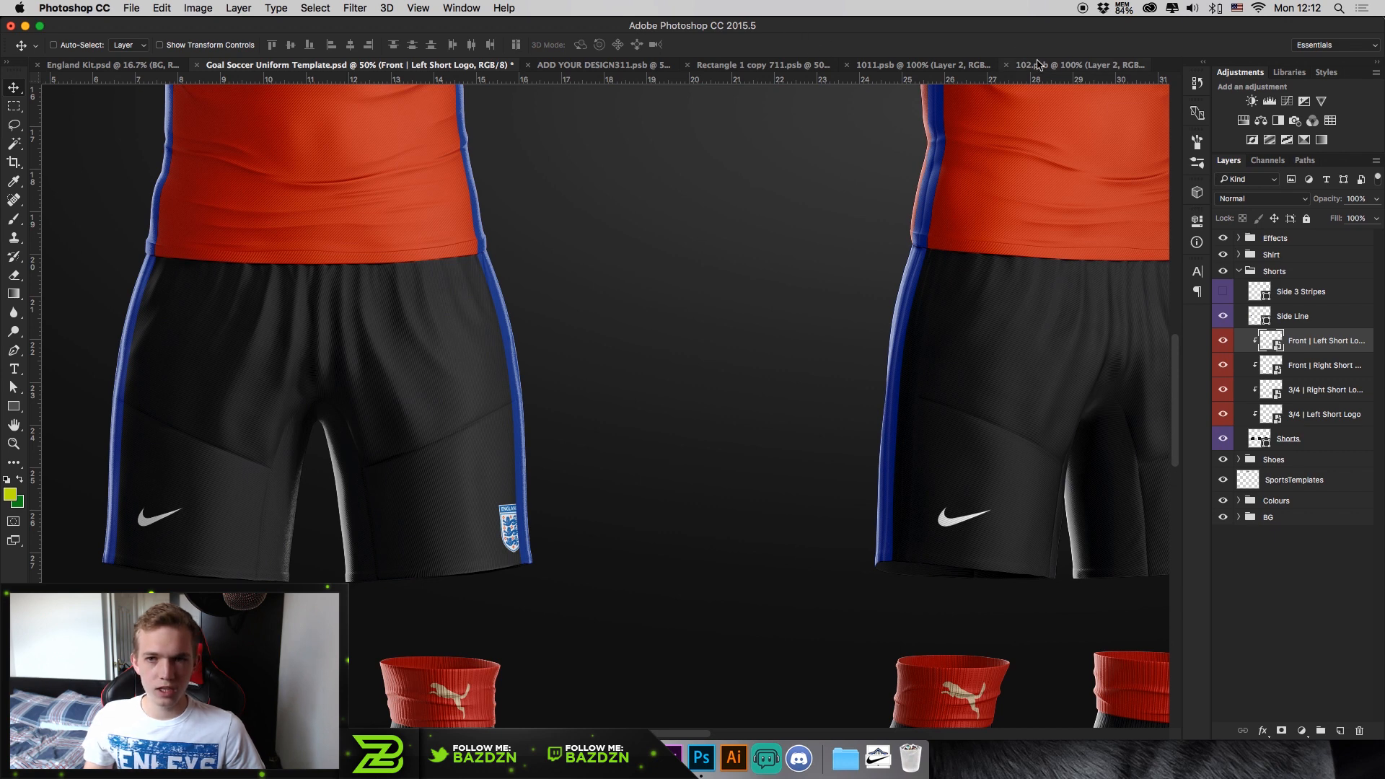
pyautogui.click(1037, 64)
pyautogui.moveTo(715, 521); pyautogui.dragTo(678, 519)
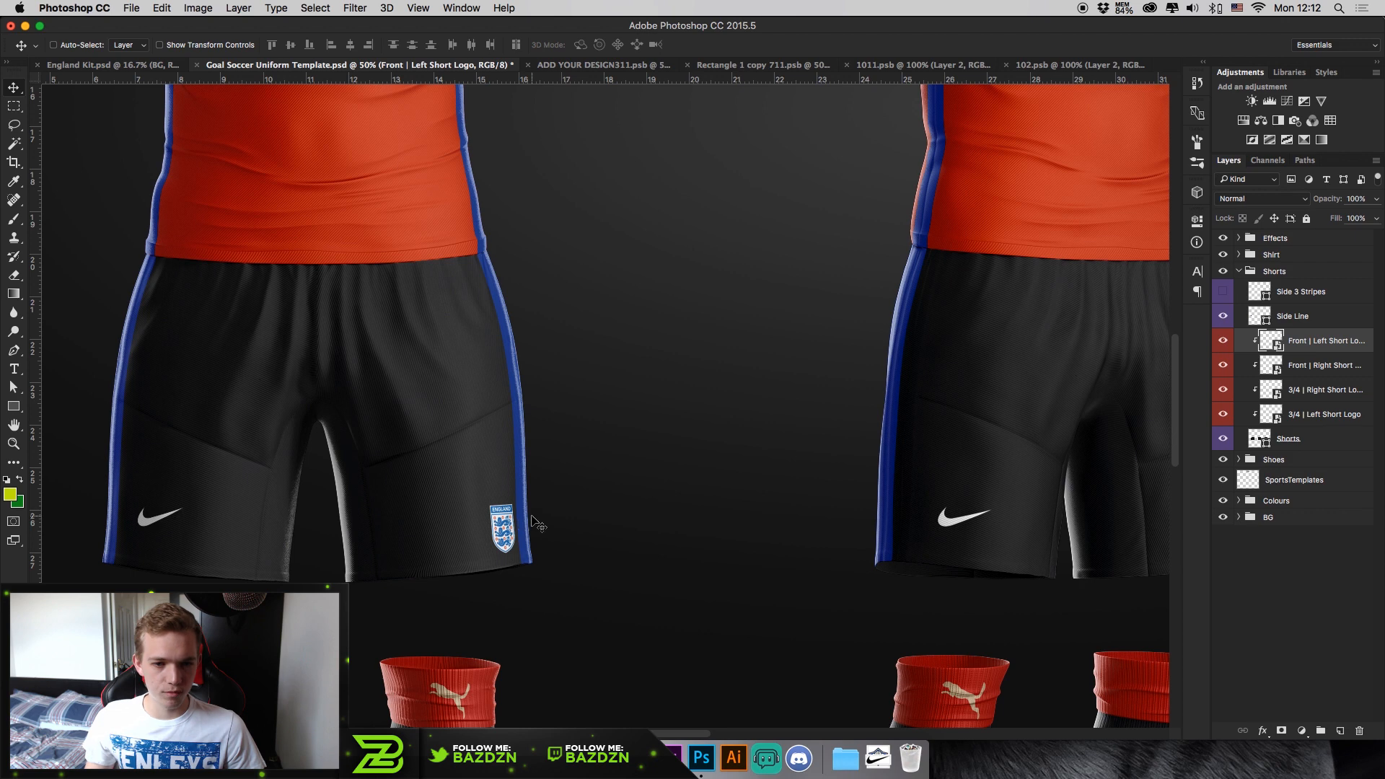
# - Recolour the Shorts layer red by sampling the C32912 swatch in the template
pyautogui.press('super+minus')
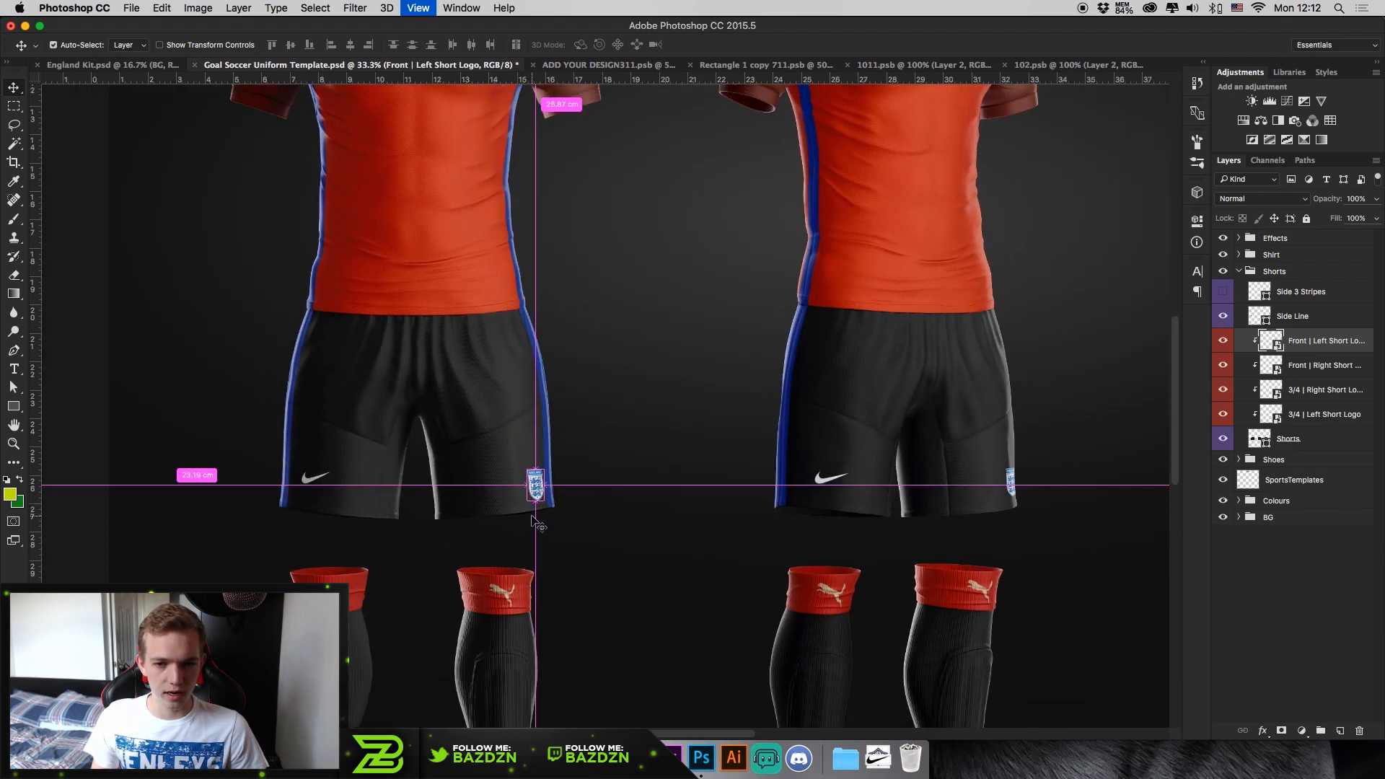
pyautogui.press('super+minus')
pyautogui.press('super+minus')
pyautogui.press('super+minus')
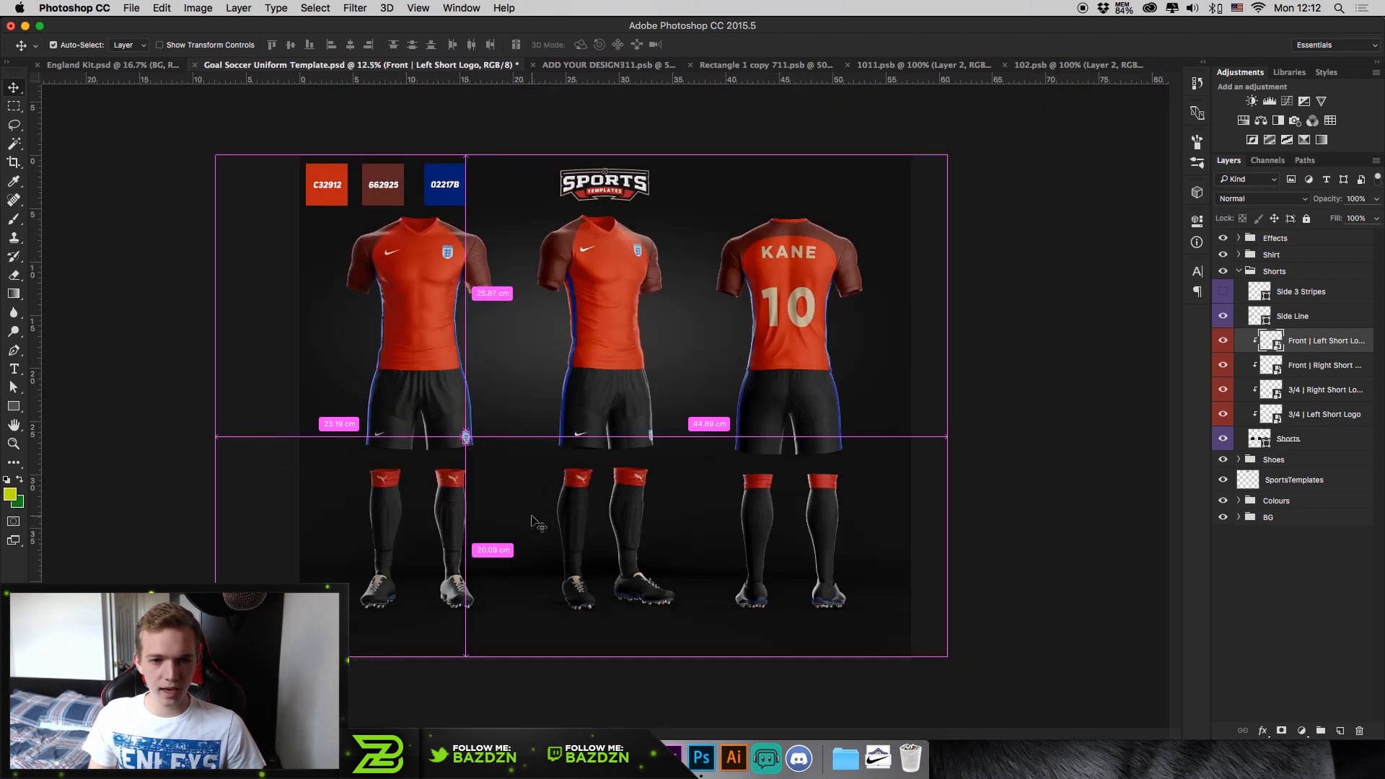
pyautogui.press('super+plus')
pyautogui.press('super+plus')
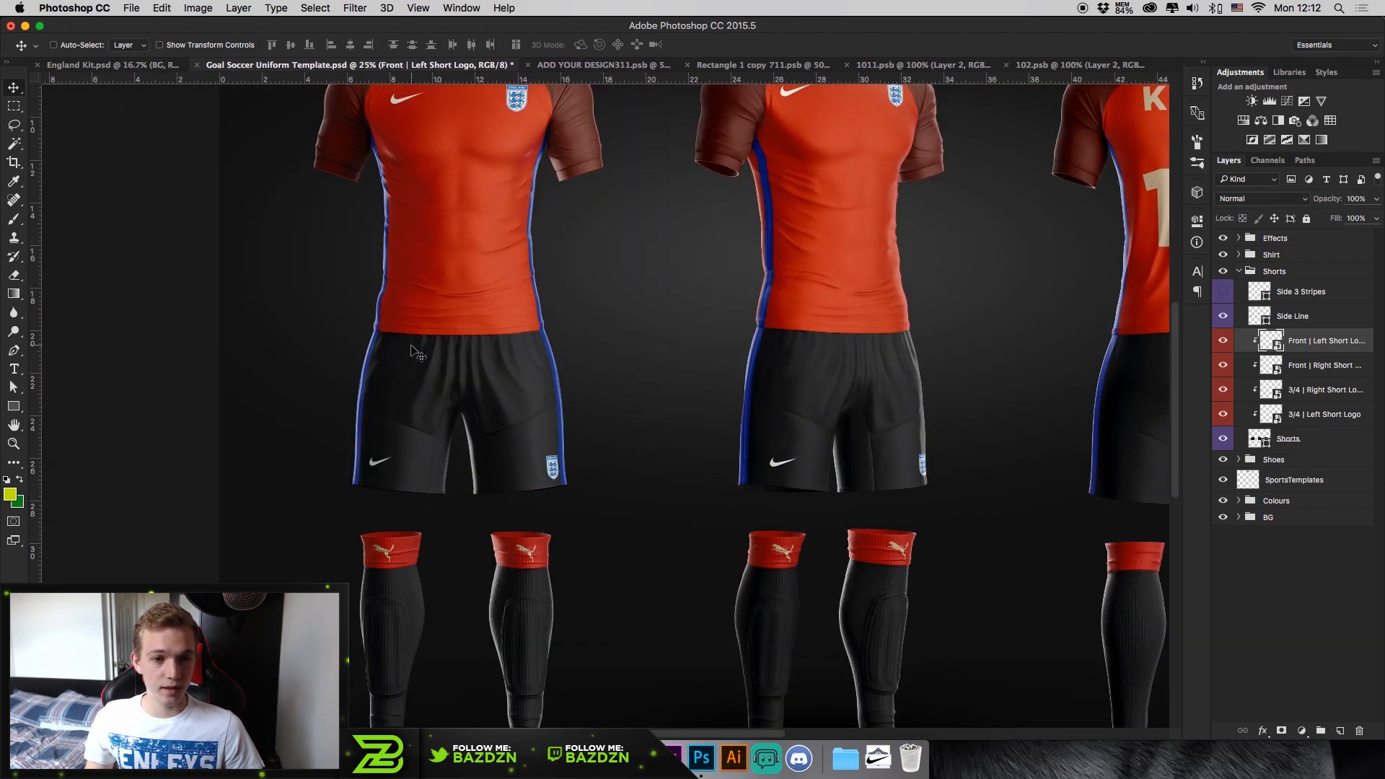
pyautogui.press('super+minus')
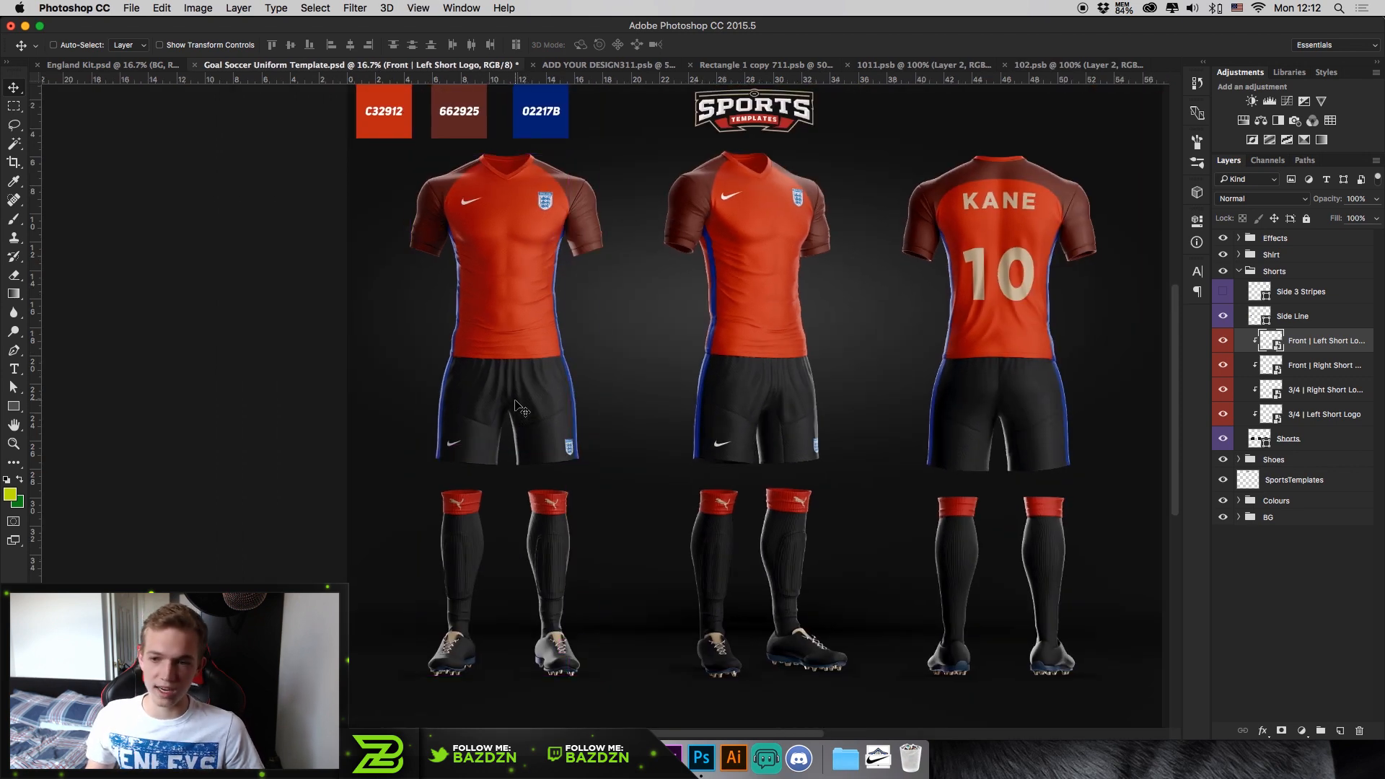
pyautogui.click(1299, 440)
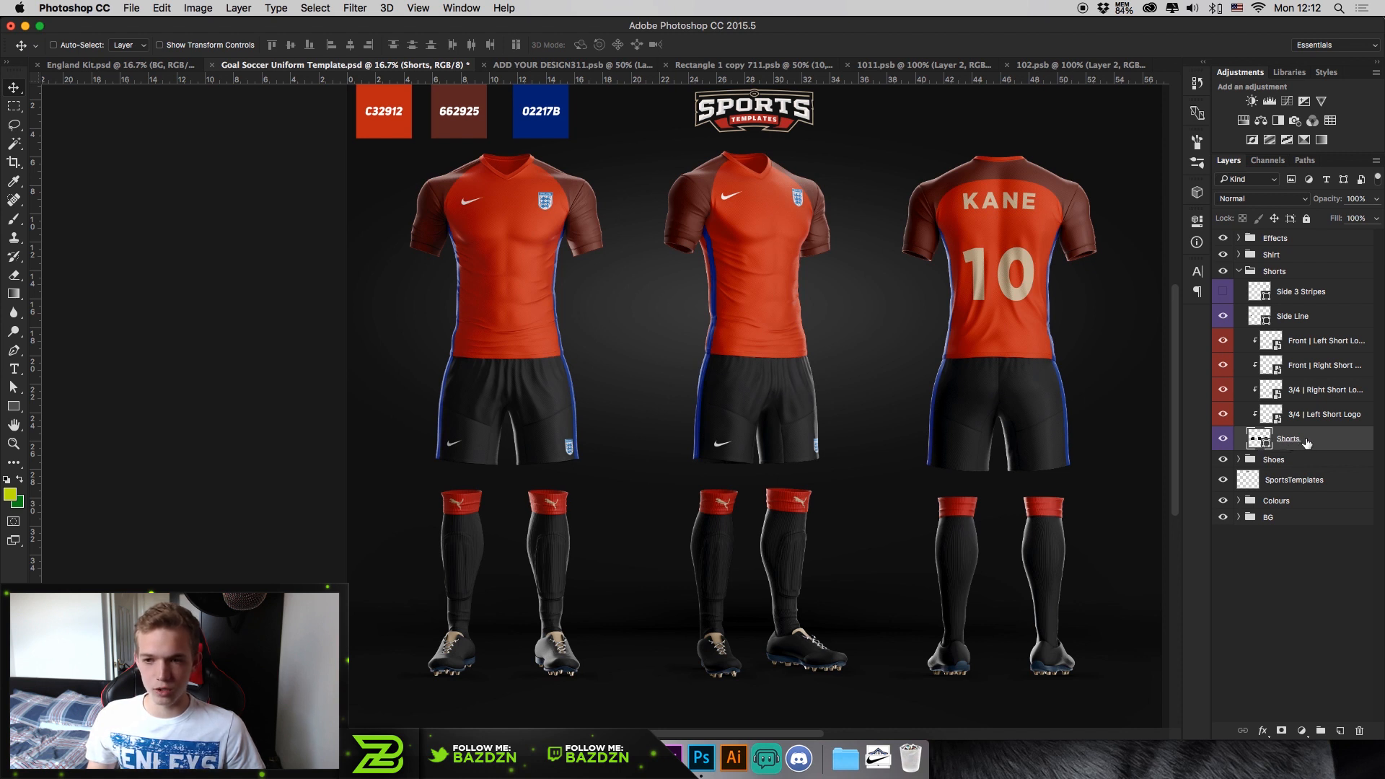
pyautogui.doubleClick(1257, 440)
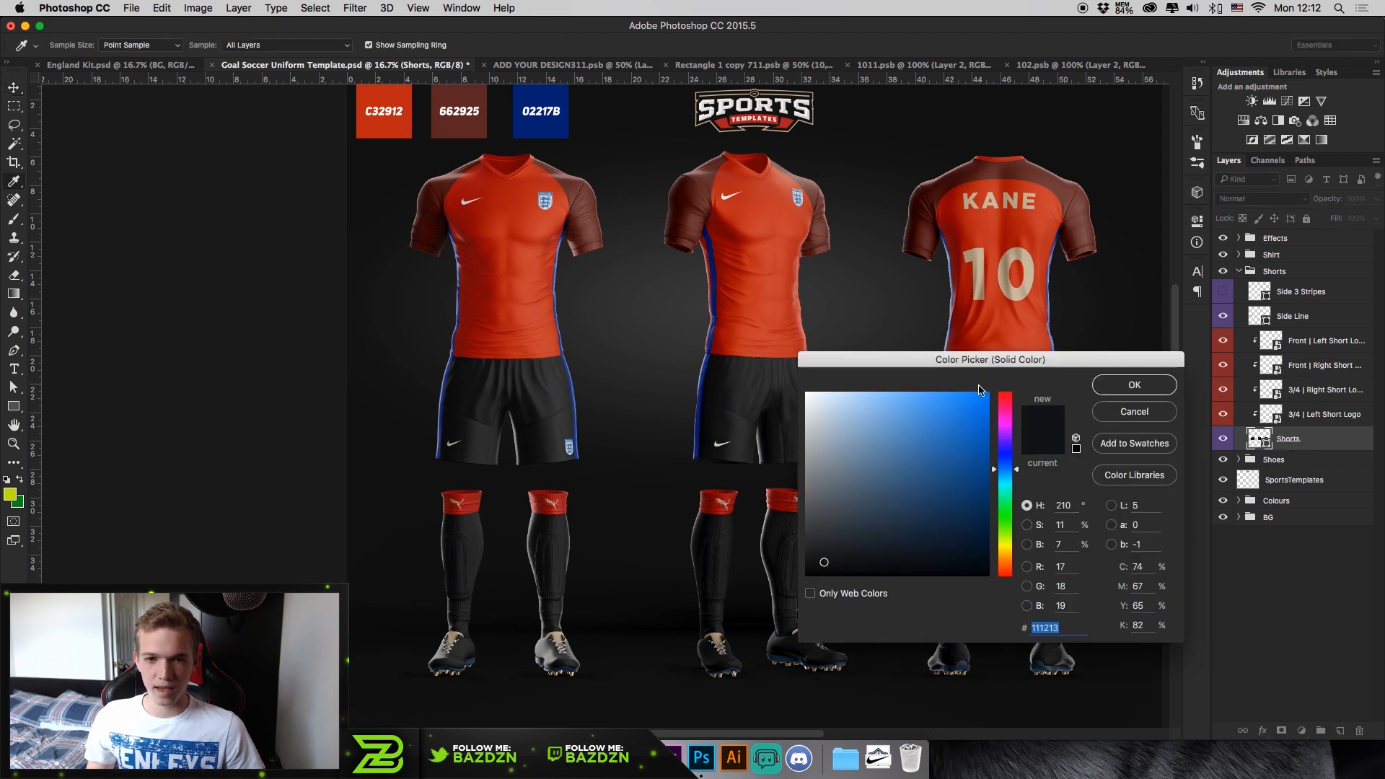
pyautogui.click(386, 133)
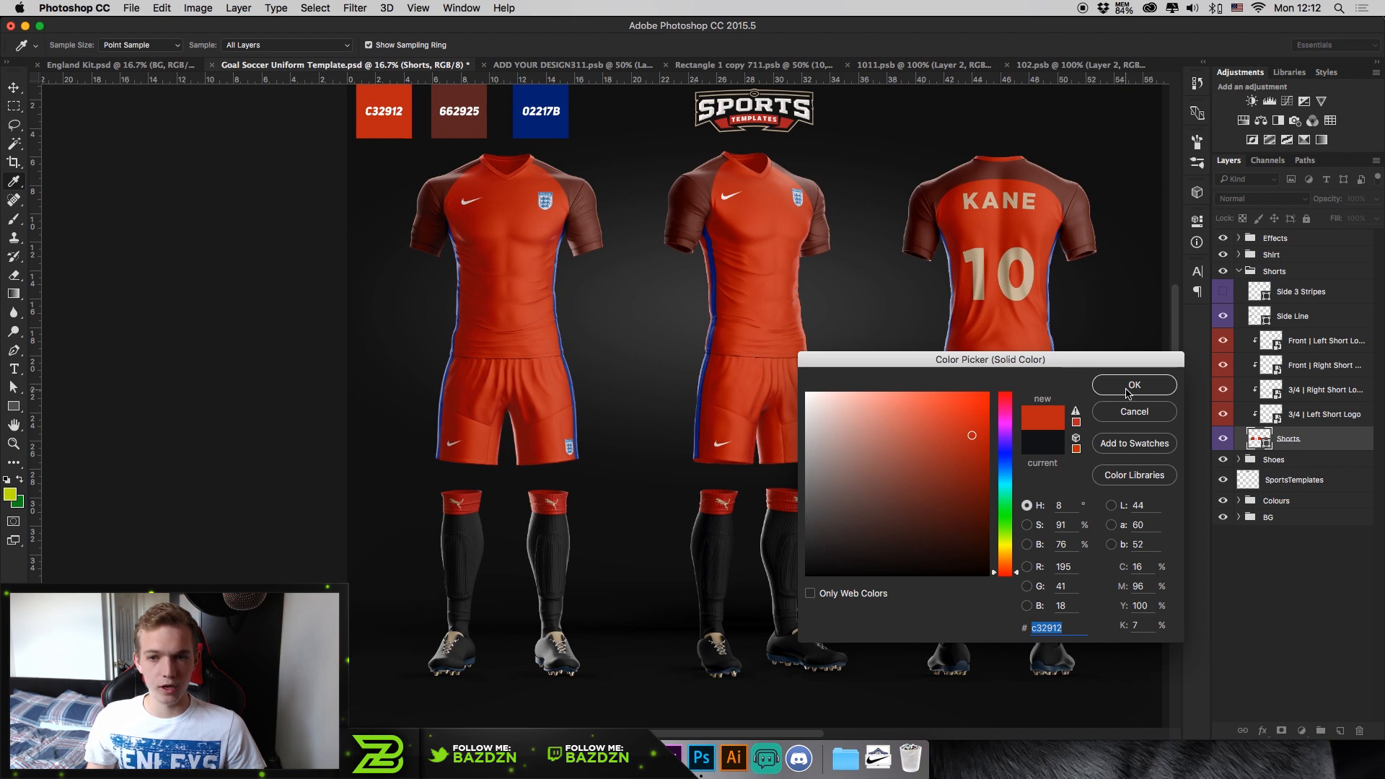
pyautogui.click(1128, 394)
# - Collapse the Shorts layer group and expand the Shoes group to reach the sock and shoe layers
pyautogui.press('super+minus')
pyautogui.press('super+minus')
pyautogui.press('super+equal')
pyautogui.press('super+equal')
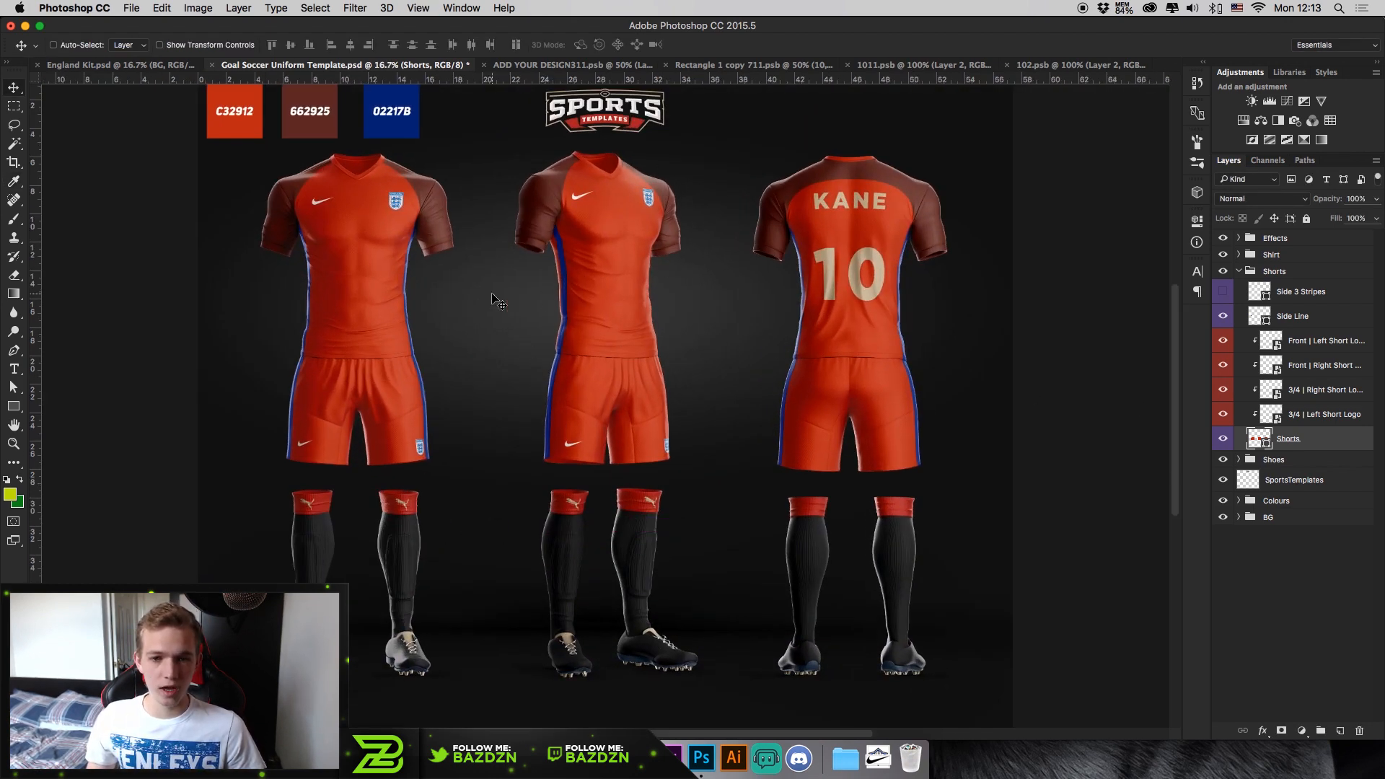
pyautogui.hscroll(-5, 492, 300)
pyautogui.press('super+equal')
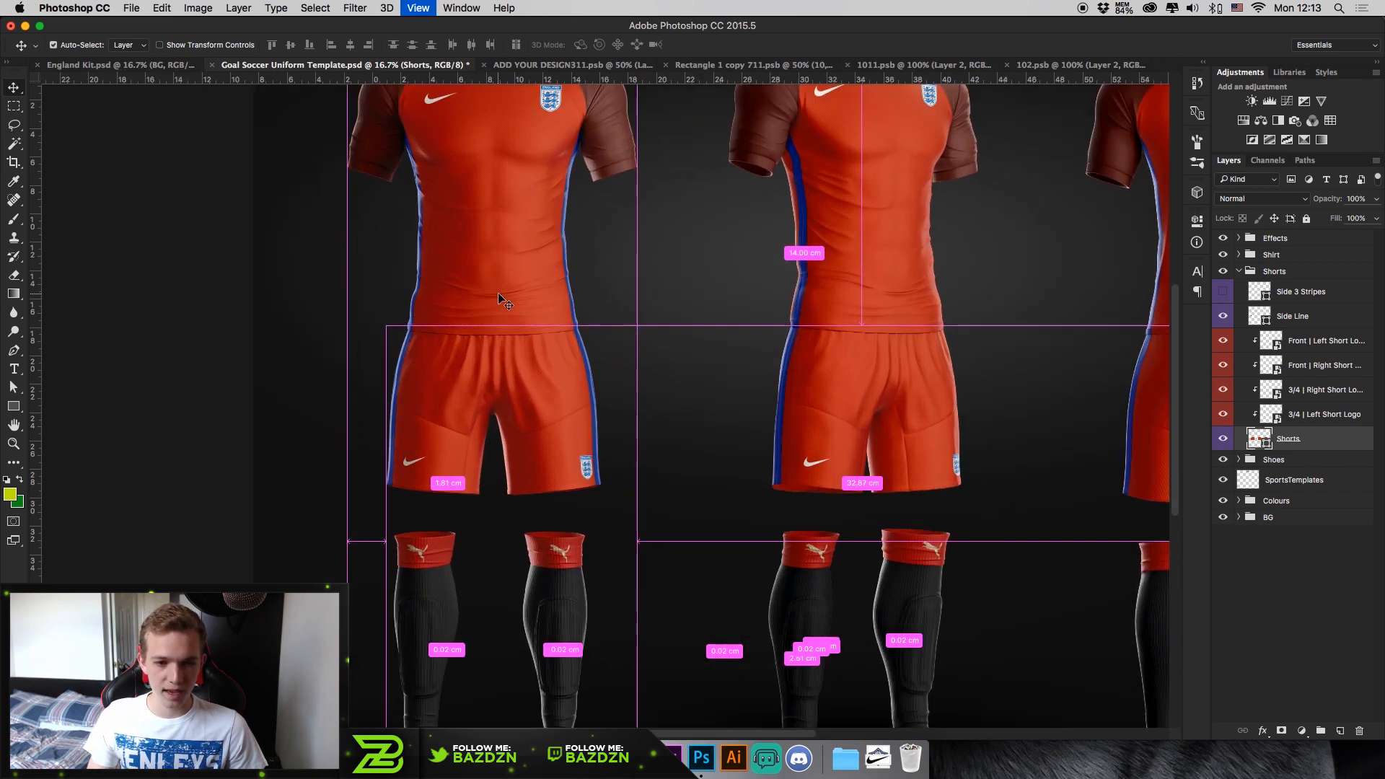
pyautogui.scroll(-6, 566, 431)
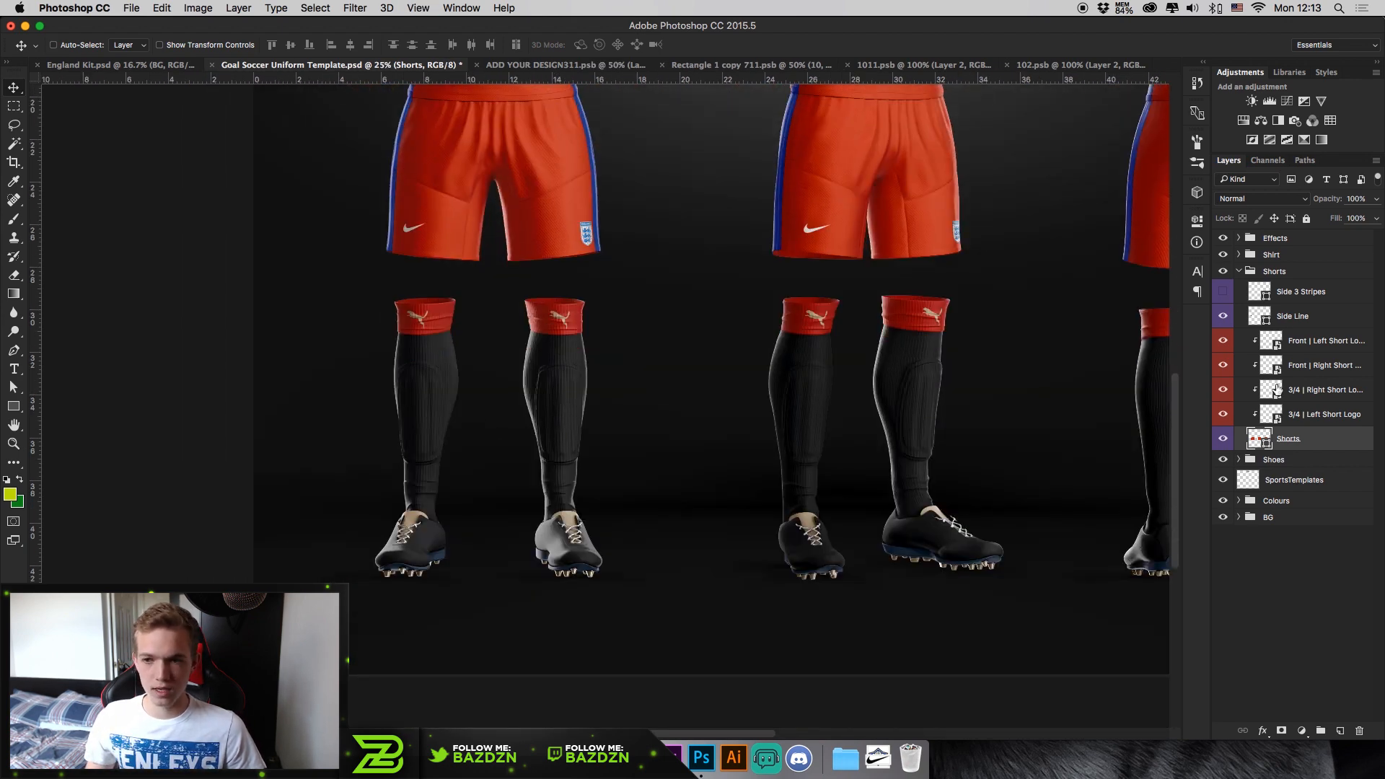
pyautogui.click(1240, 272)
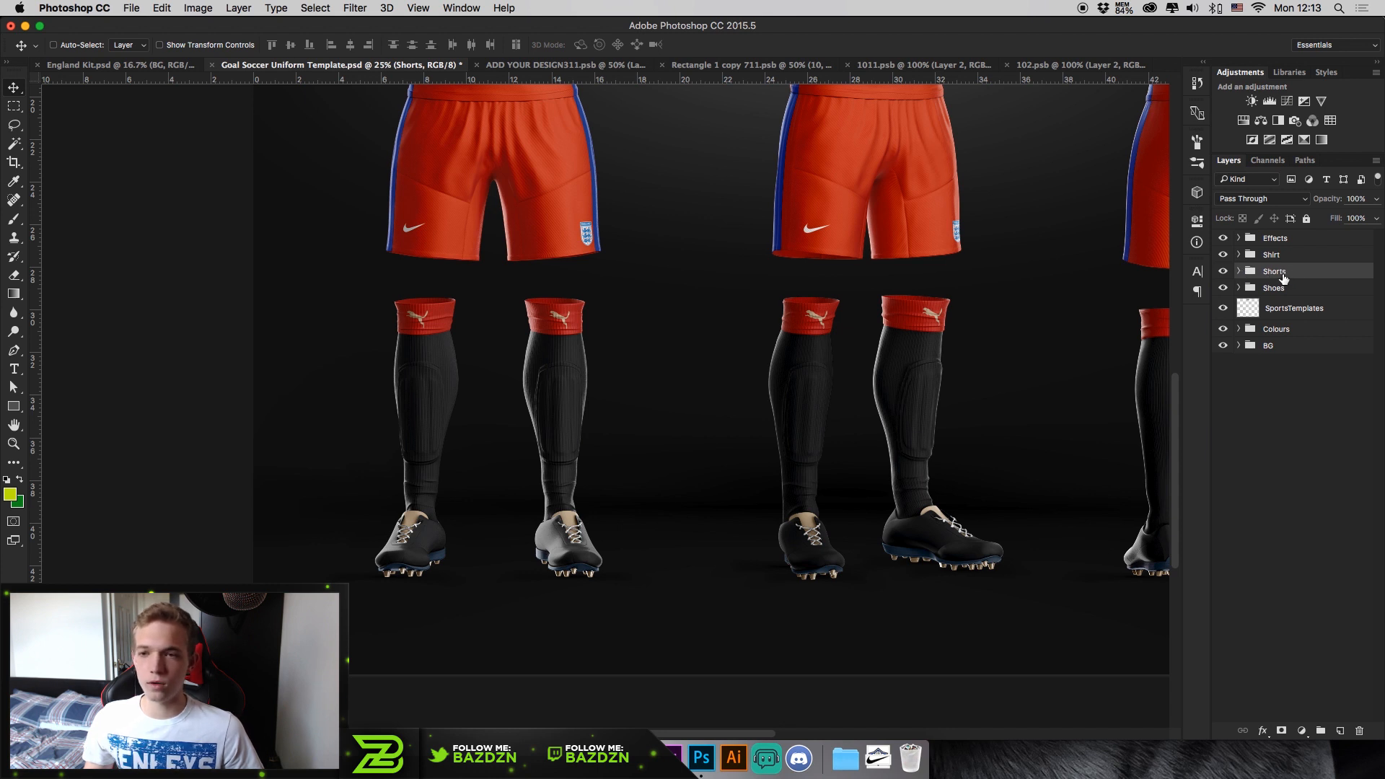
pyautogui.click(1238, 288)
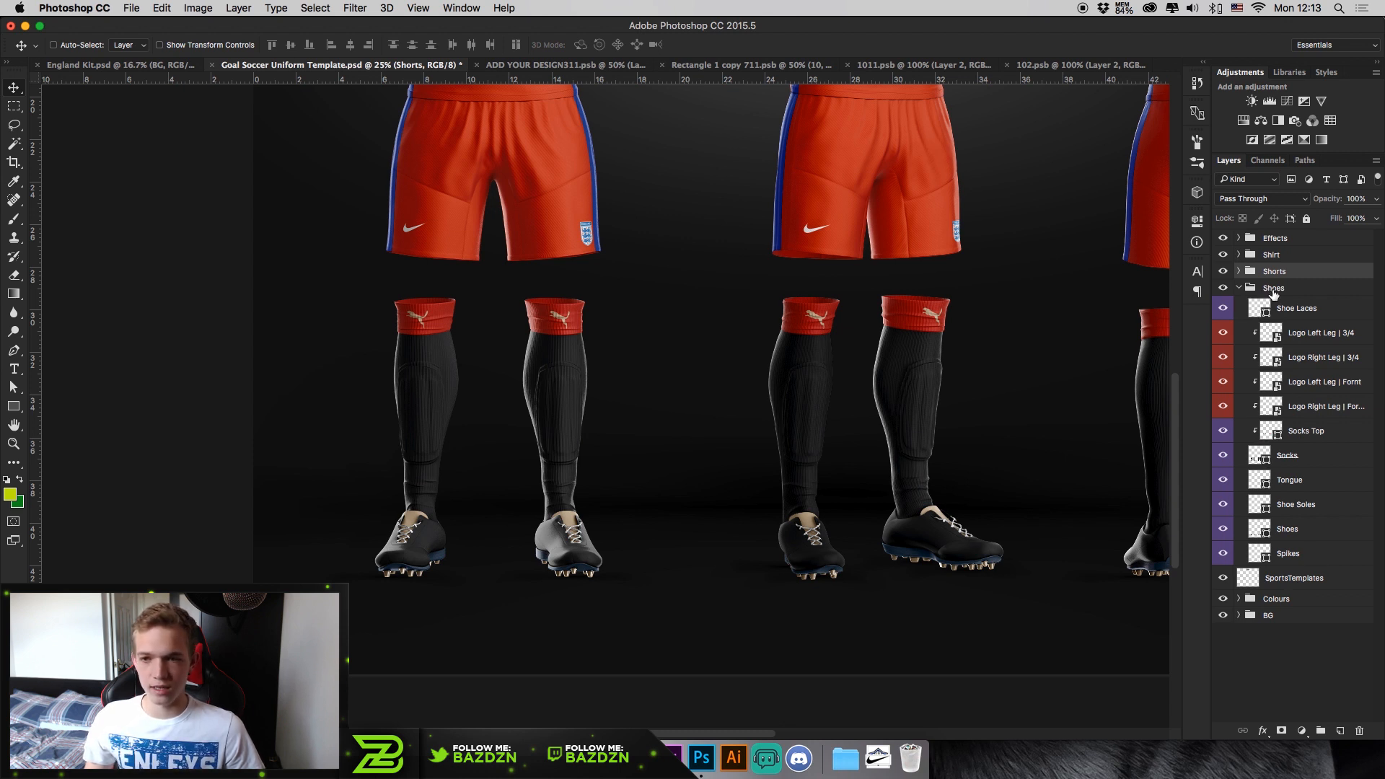
# - Recolour the Socks layer blue by sampling the 02217B swatch in the template
pyautogui.doubleClick(1257, 458)
pyautogui.scroll(5, 485, 132)
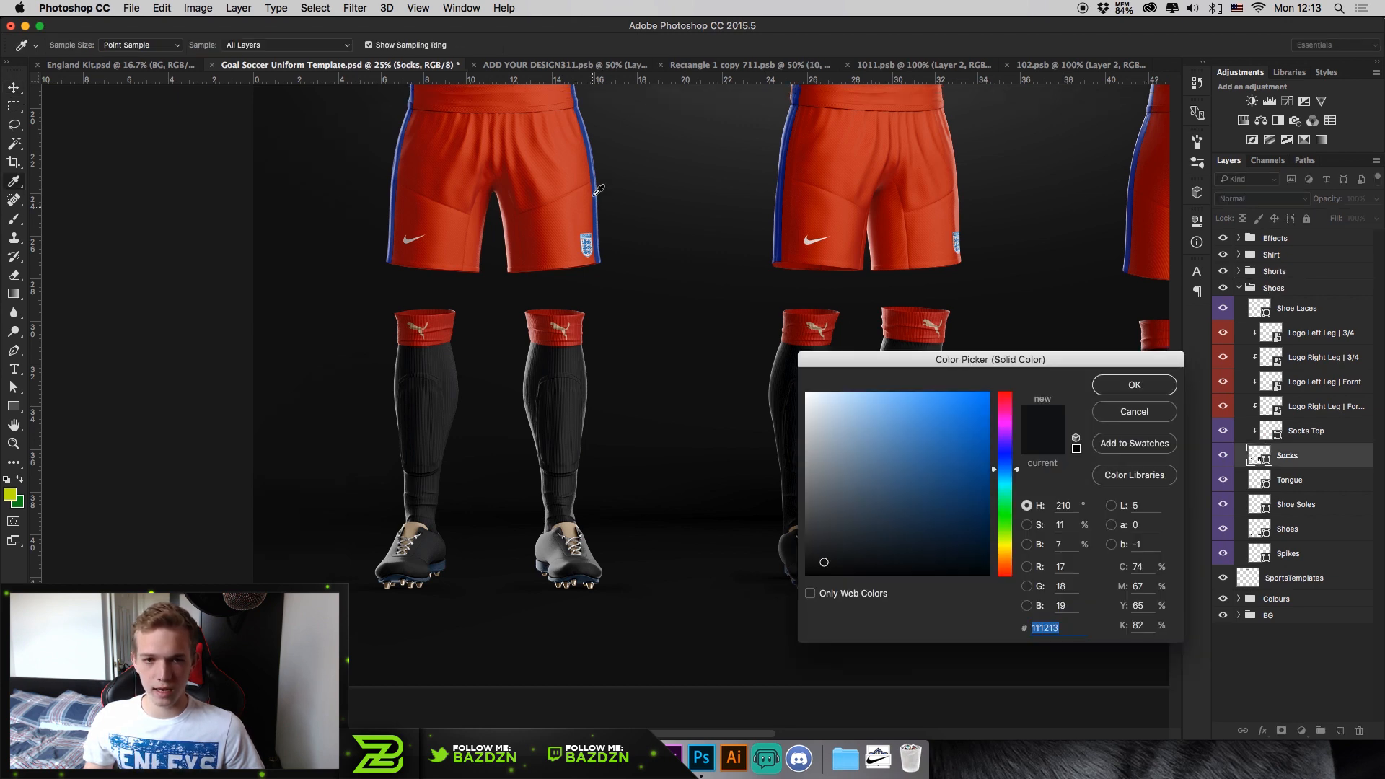
pyautogui.scroll(3, 484, 132)
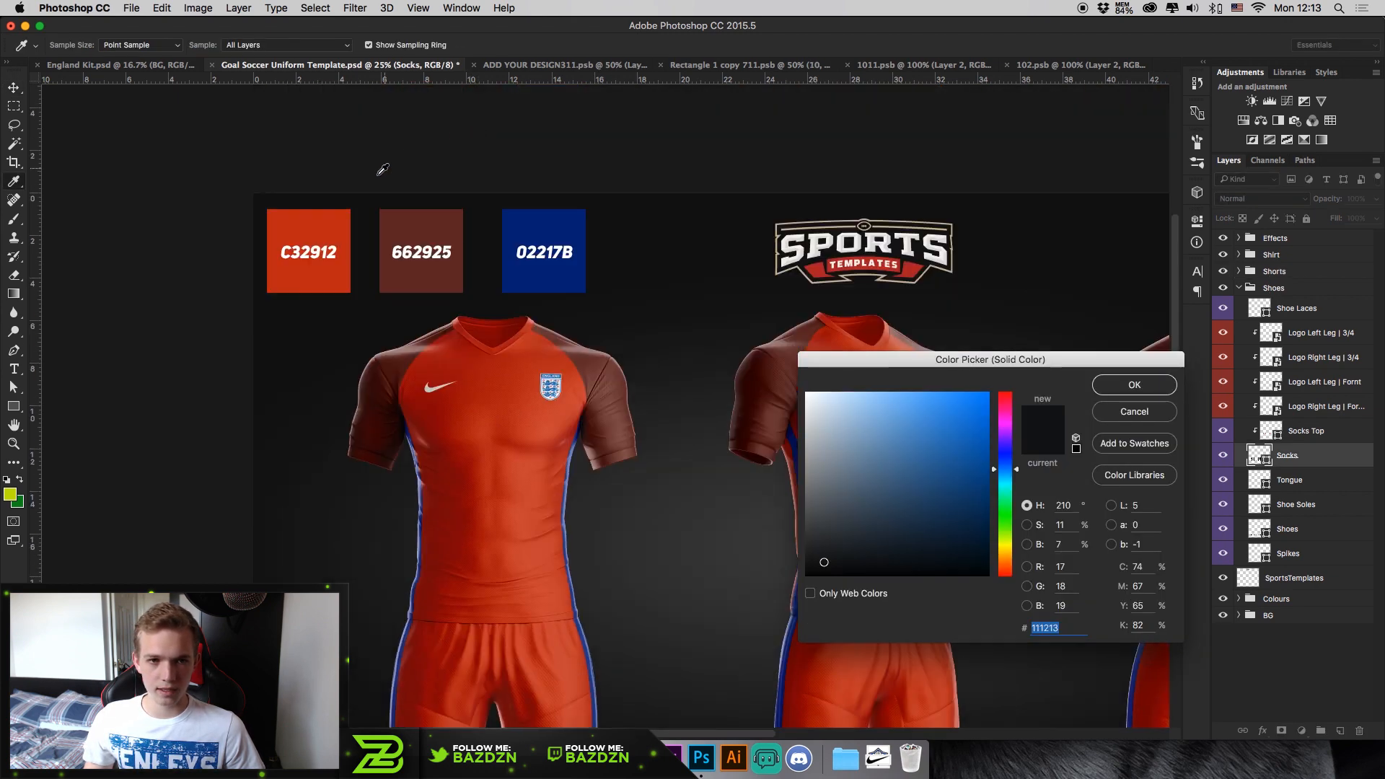
pyautogui.click(533, 227)
pyautogui.scroll(-10, 608, 348)
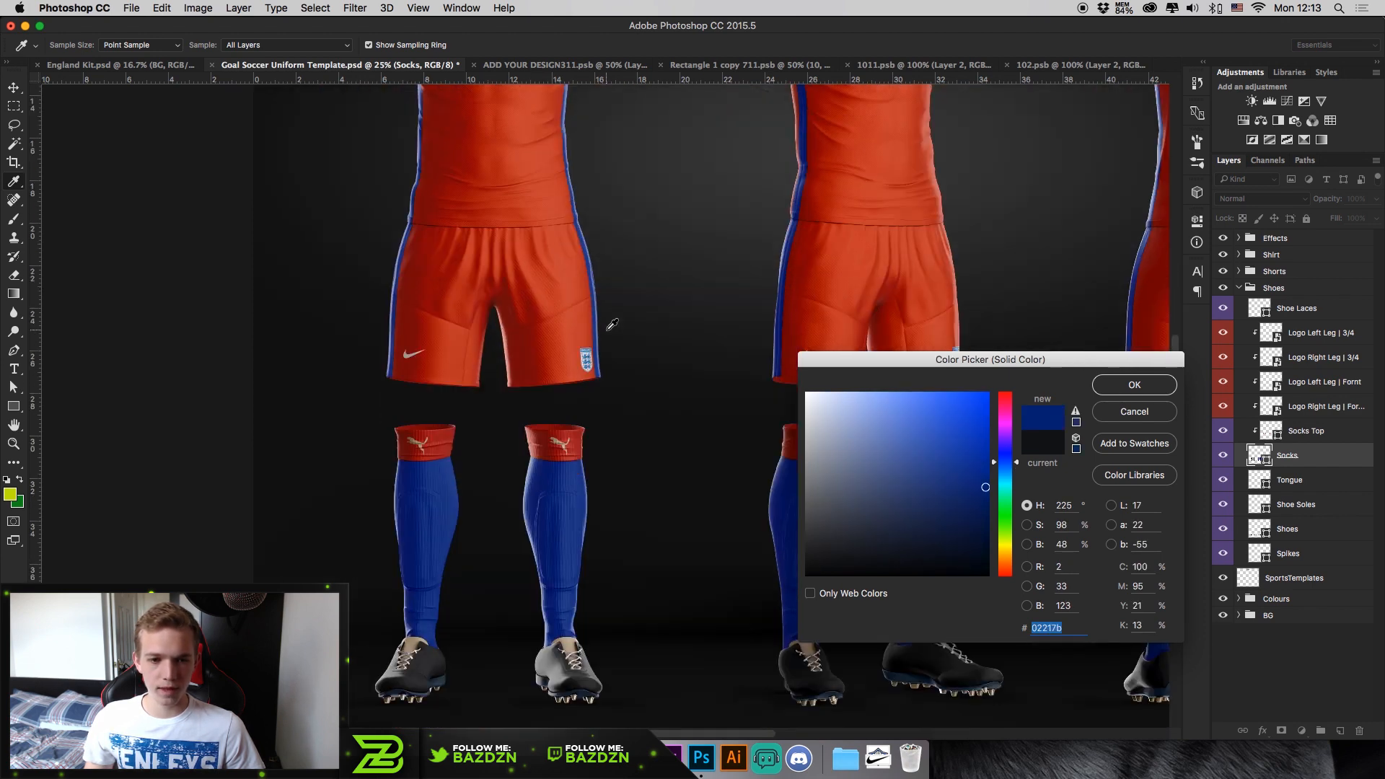
pyautogui.click(595, 324)
pyautogui.press('super+minus')
pyautogui.scroll(3, 653, 259)
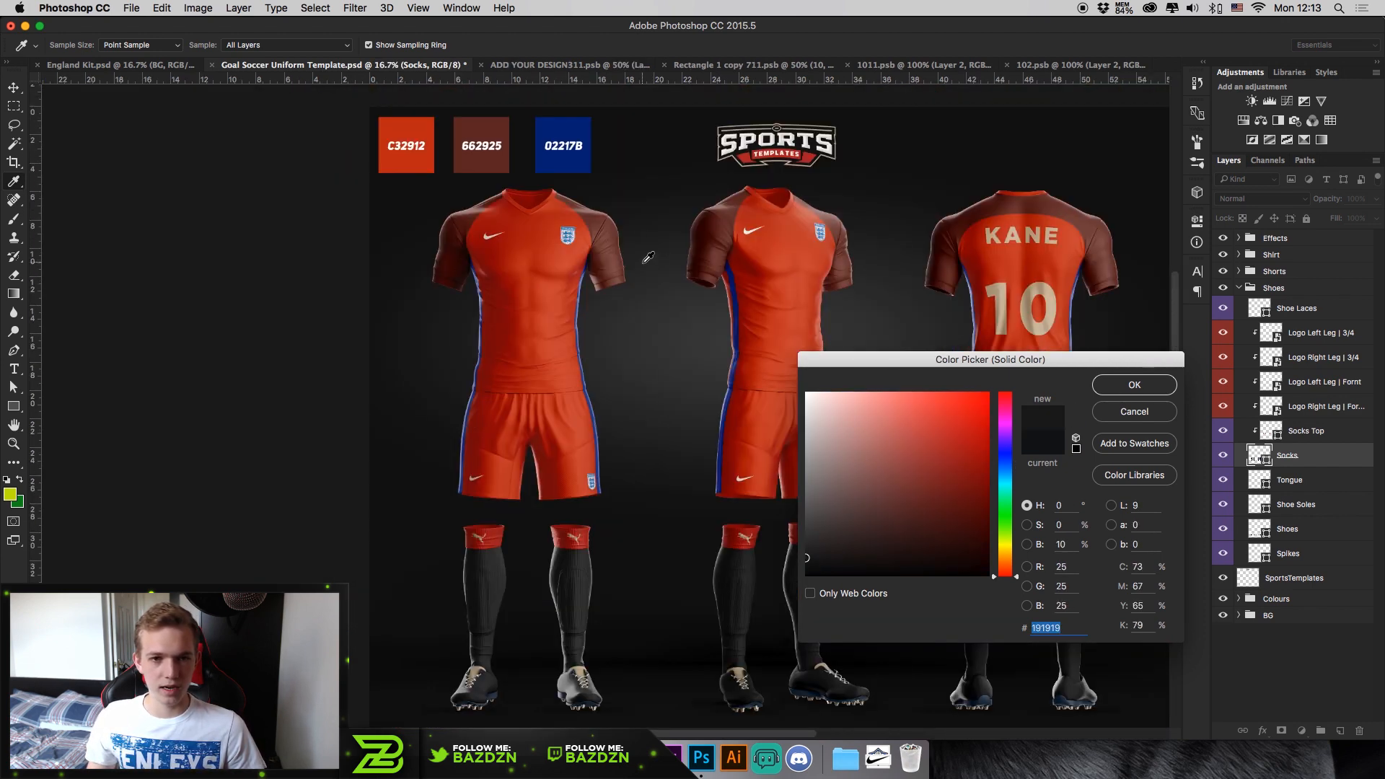
pyautogui.click(577, 129)
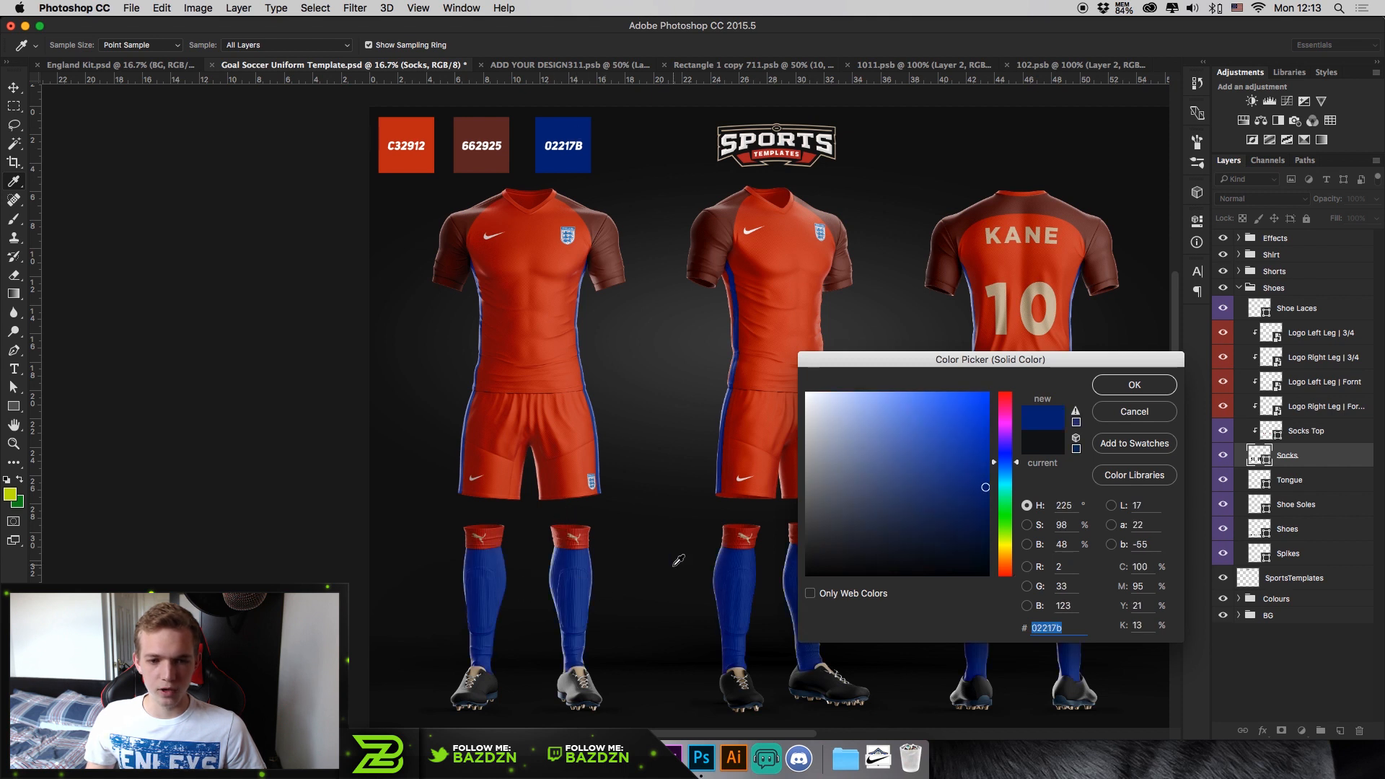
pyautogui.click(1125, 388)
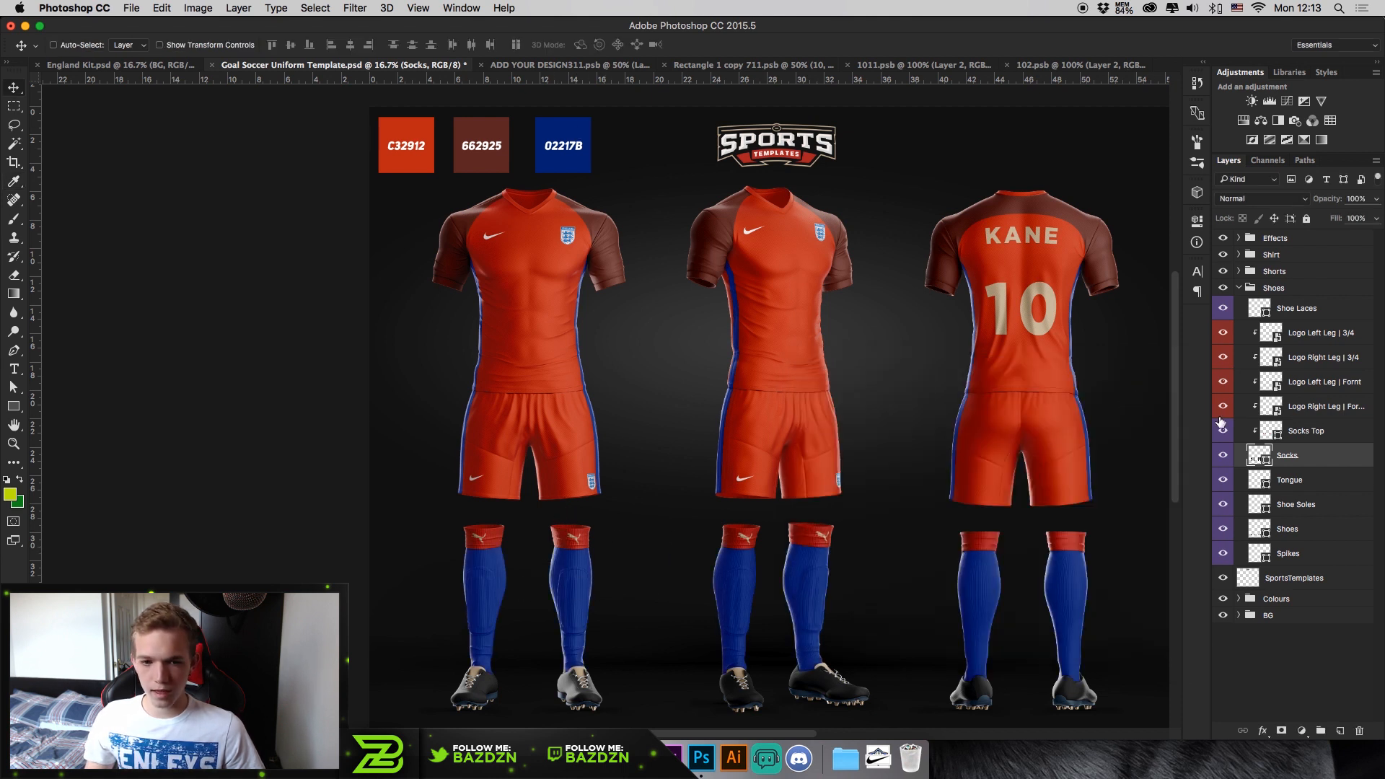
# - Hide the Socks Top layer to remove the red bands from the socks
pyautogui.press('super+plus')
pyautogui.press('super+minus')
pyautogui.scroll(-1, 523, 550)
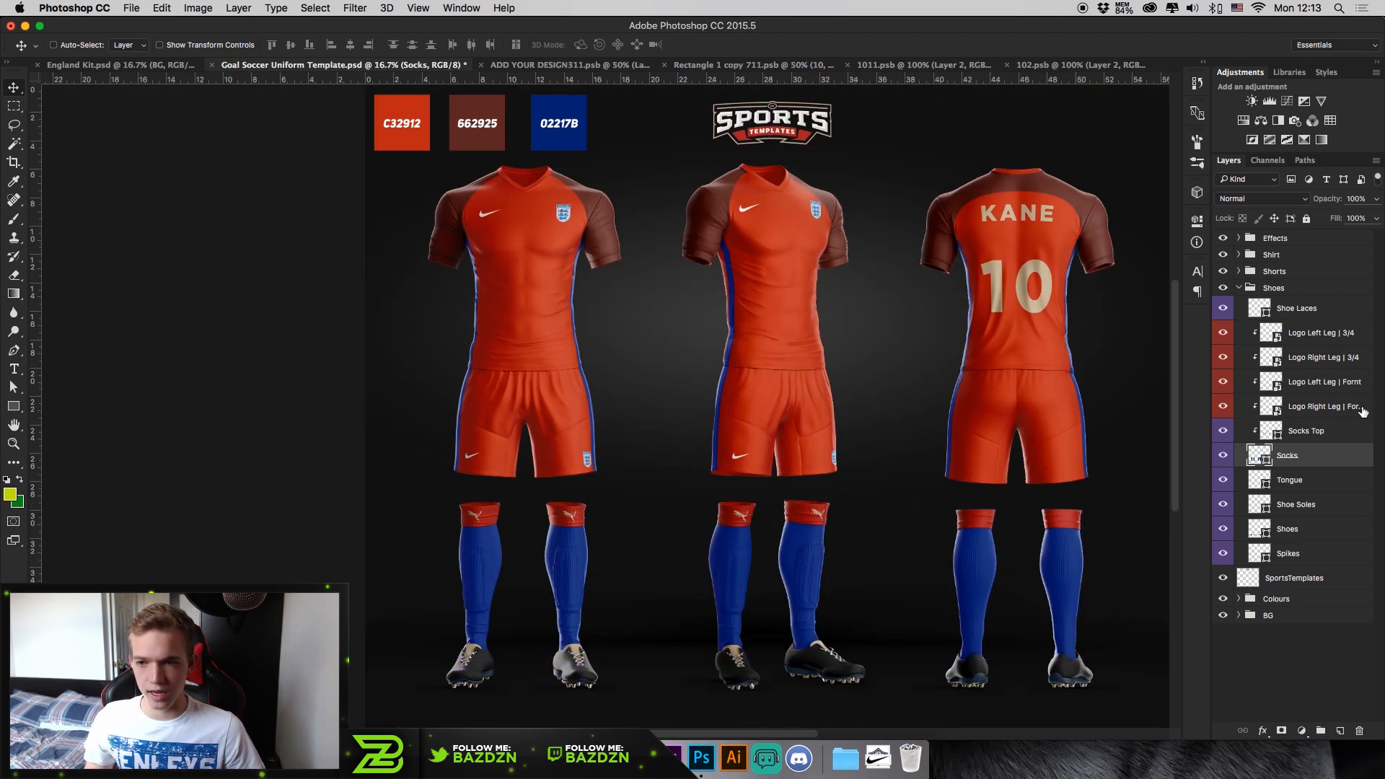
pyautogui.click(1224, 433)
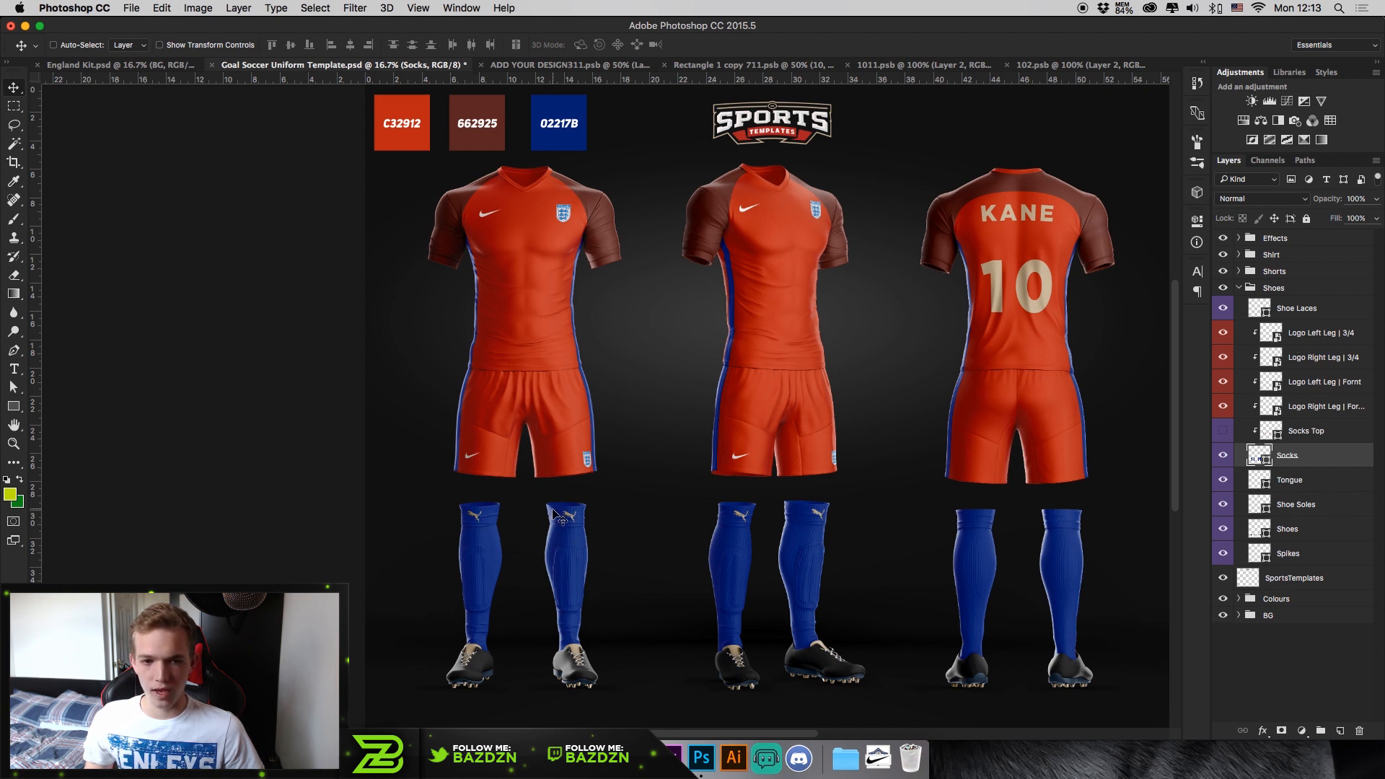
# - Open the Logo Left Leg | 3/4 smart object and hide its Tiger layer
pyautogui.click(1267, 334)
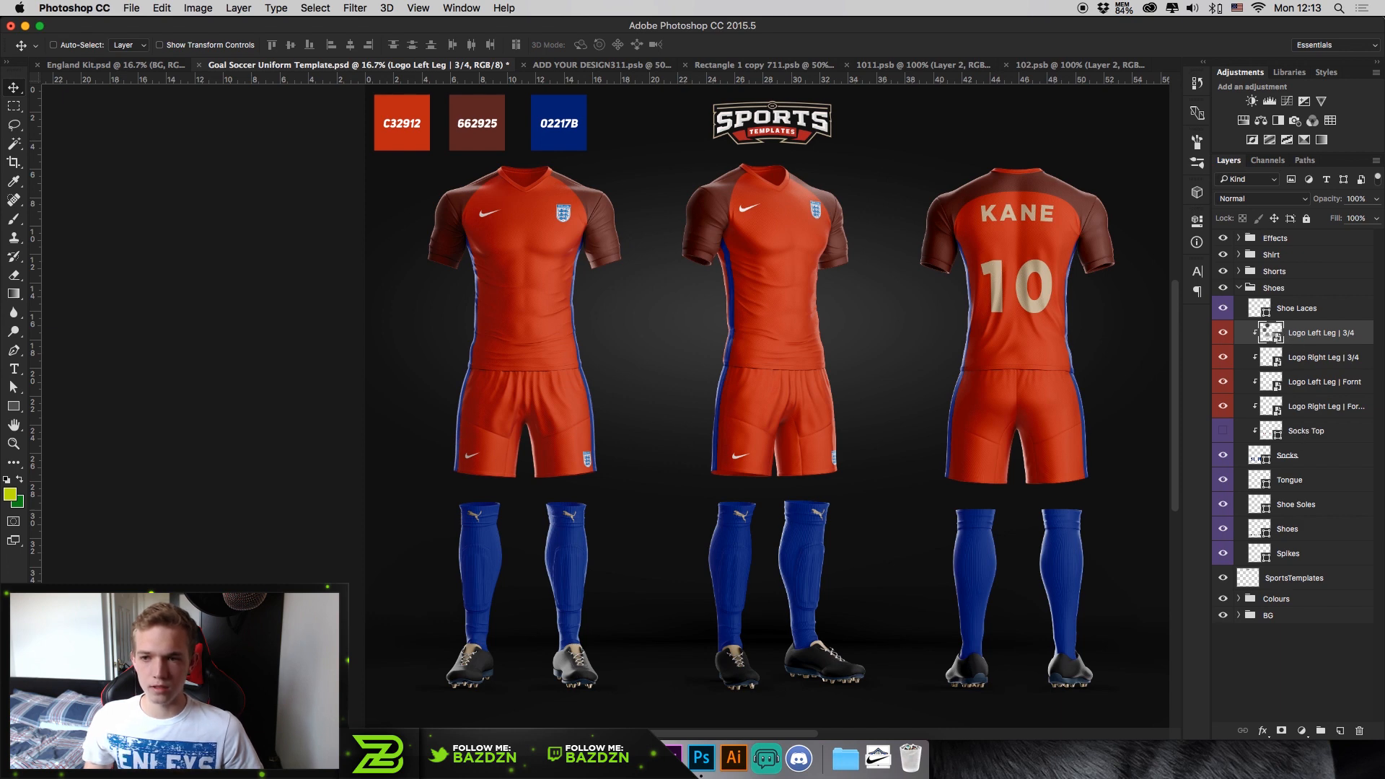
pyautogui.doubleClick(1271, 333)
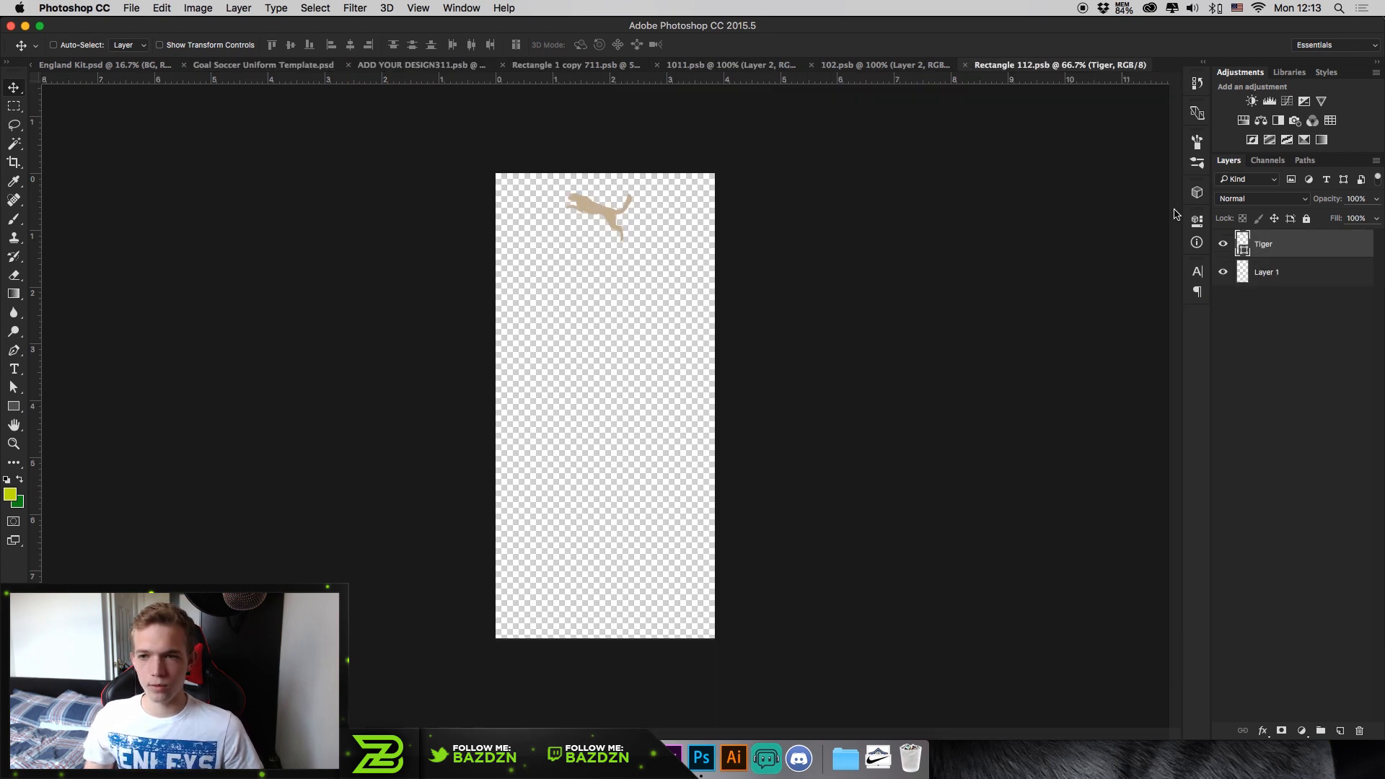
pyautogui.click(1223, 244)
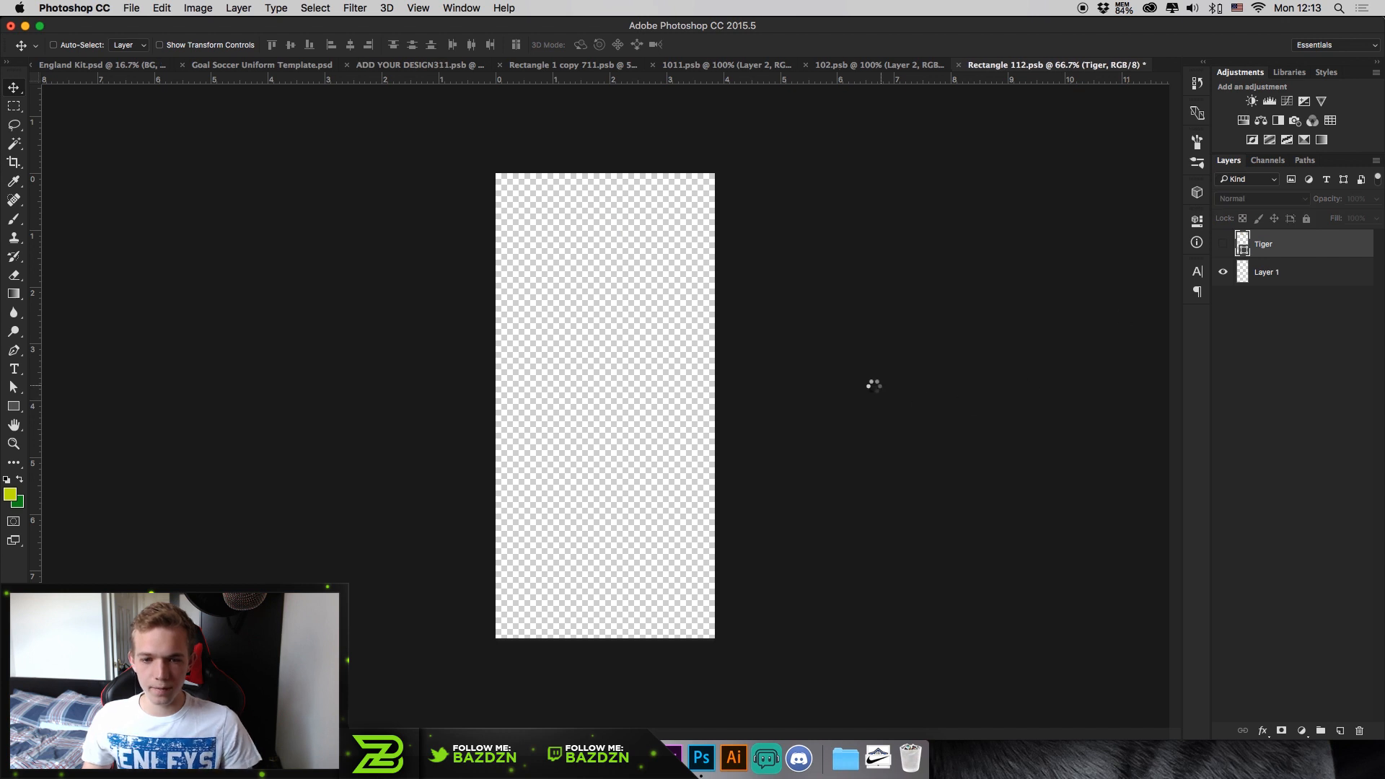
pyautogui.press('super+v')
pyautogui.press('super+z')
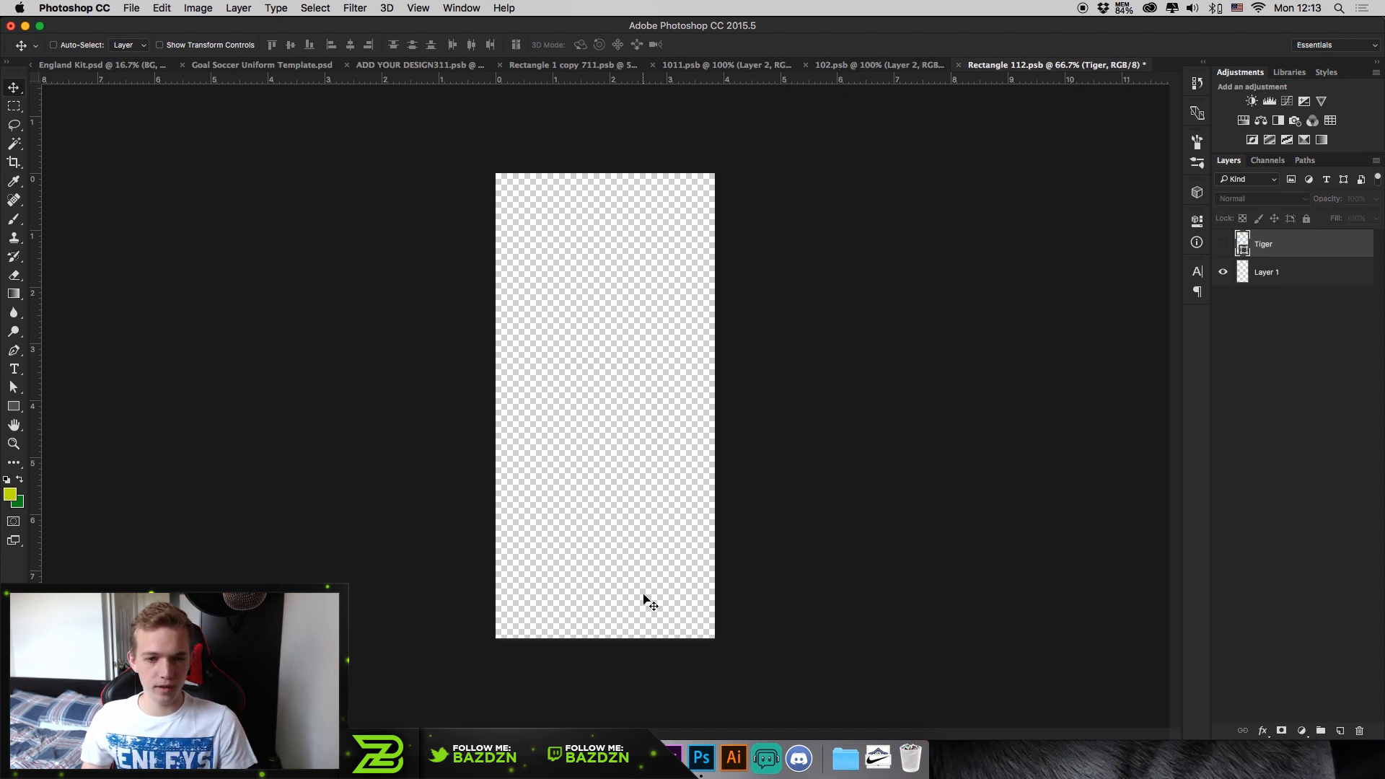
# - Copy the Nike swoosh image from Firefox and return to Rectangle 112.psb in Photoshop
pyautogui.click(572, 758)
pyautogui.click(332, 35)
pyautogui.rightClick(666, 399)
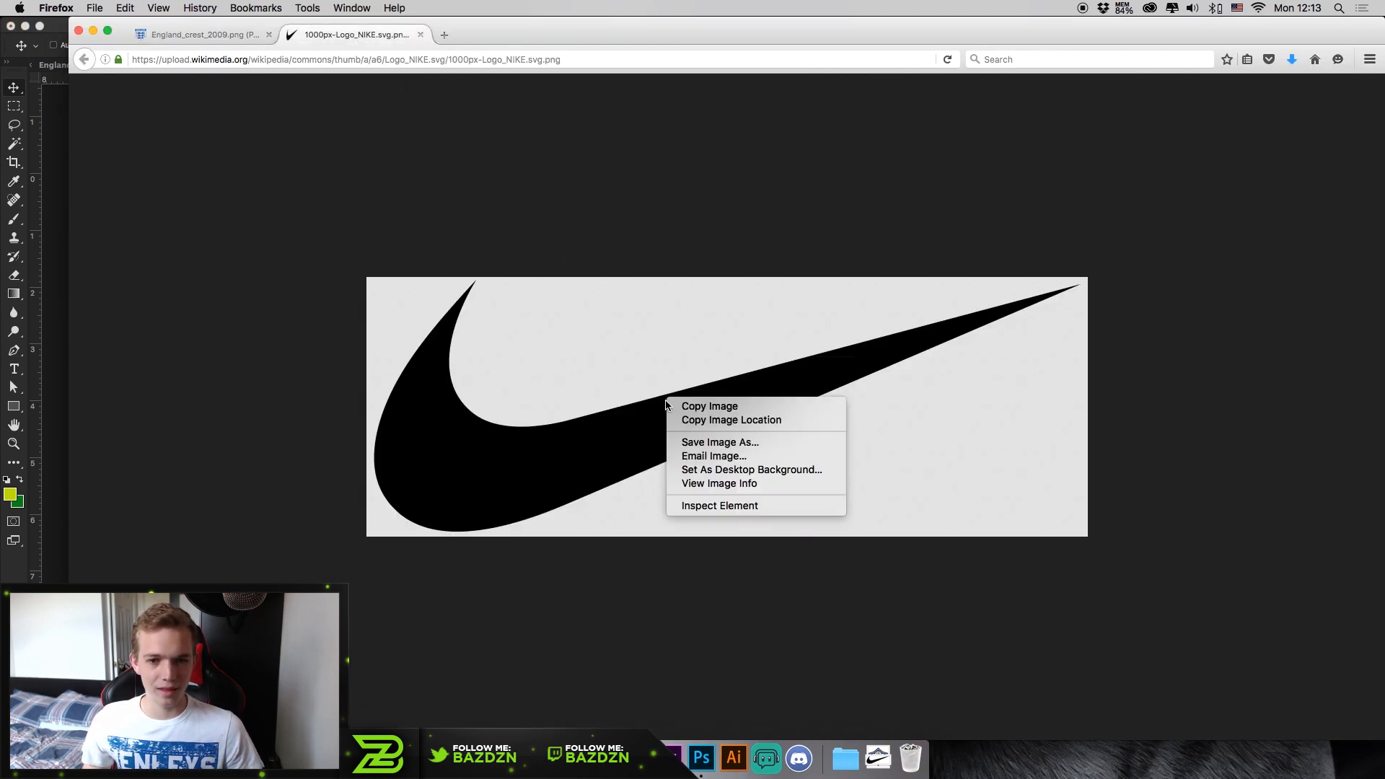
pyautogui.click(708, 406)
pyautogui.click(38, 505)
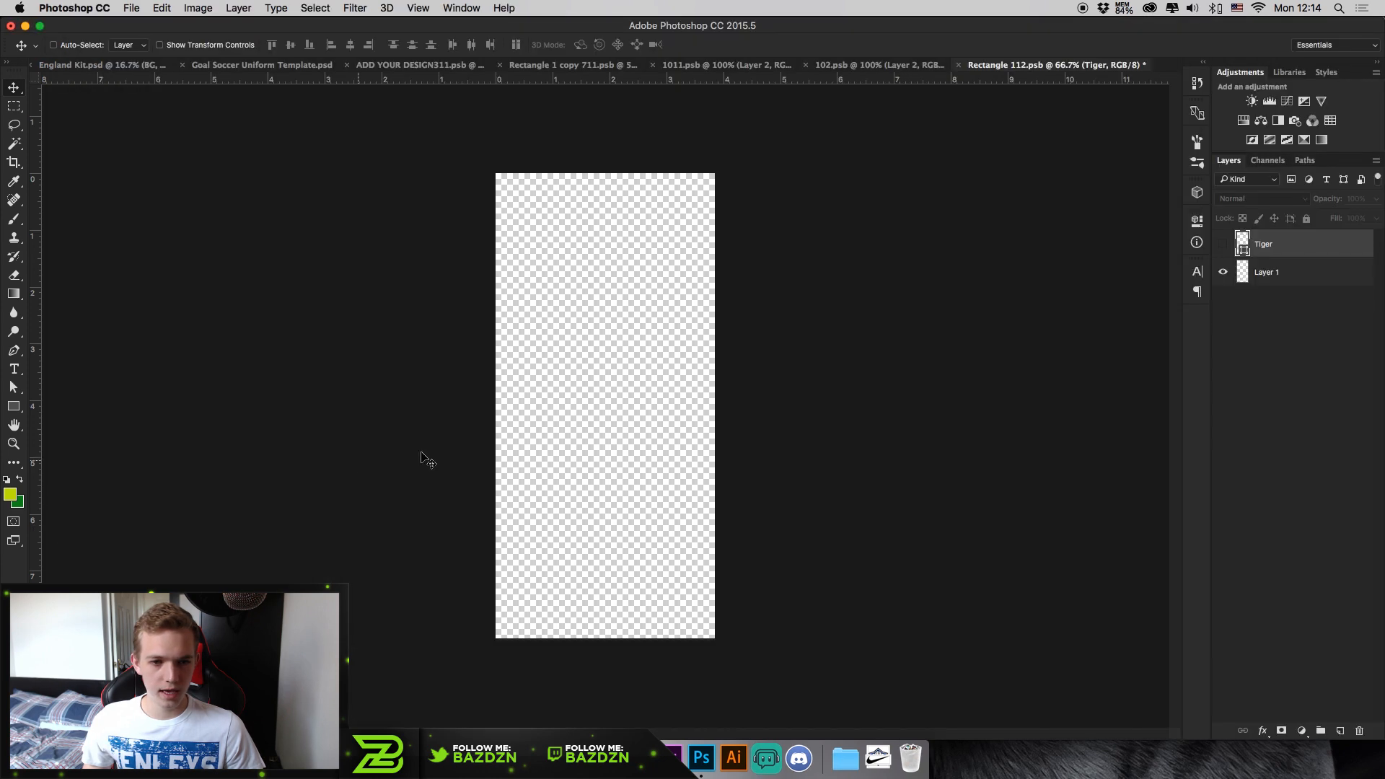
# - Paste the Nike swoosh into Rectangle 112.psb, scale it to about 26% and position it around the middle of the canvas
pyautogui.press('super+v')
pyautogui.press('super+t')
pyautogui.moveTo(971, 322); pyautogui.dragTo(644, 416)
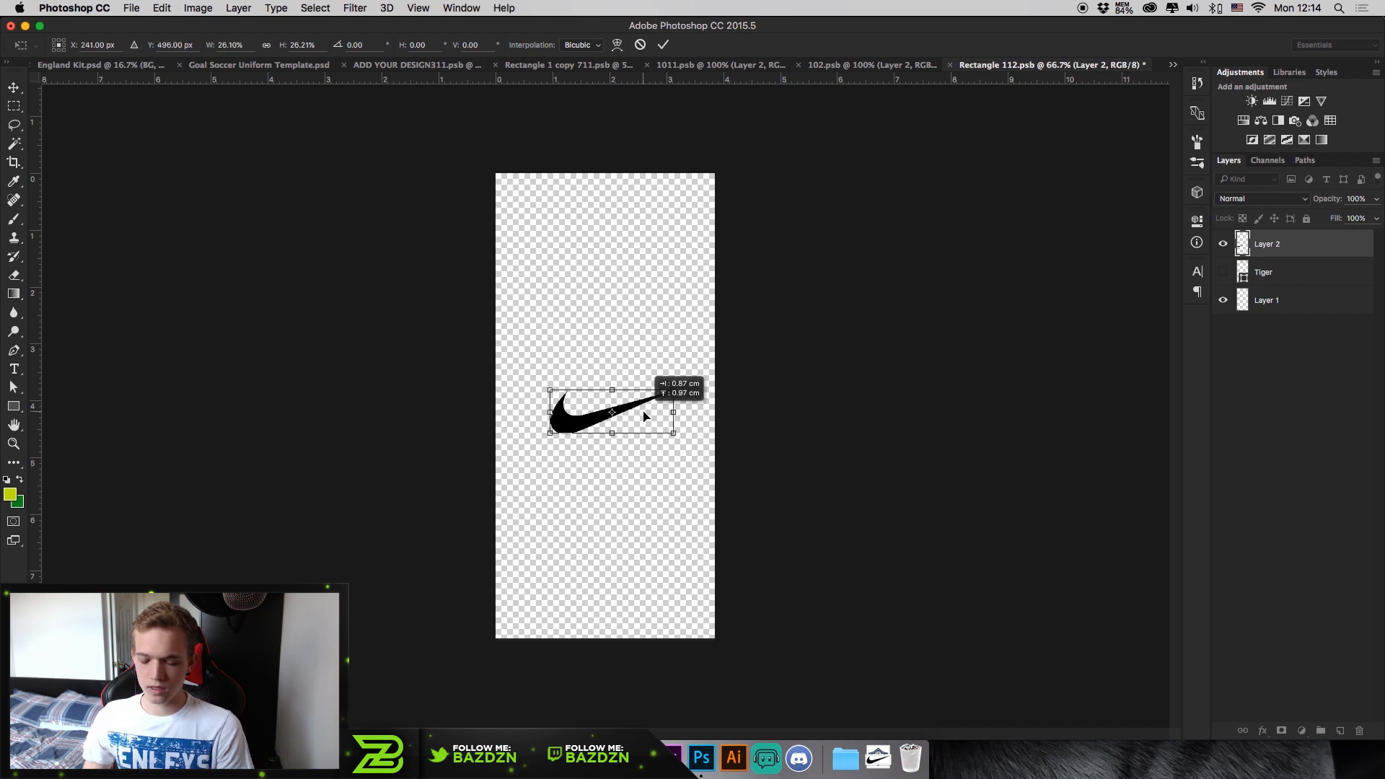
pyautogui.press('Return')
pyautogui.moveTo(700, 401); pyautogui.dragTo(694, 401)
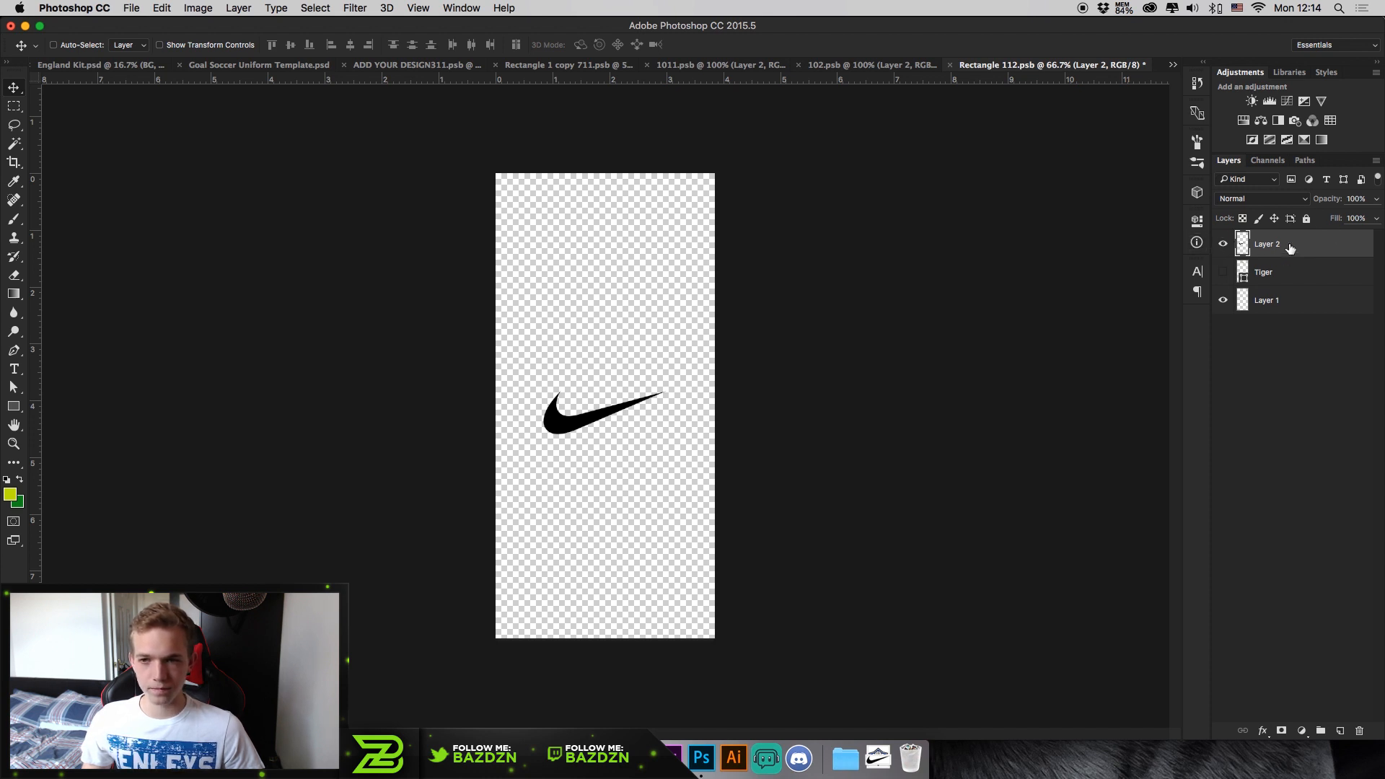
# - Copy the C32912 colour code from the red swatch label in Goal Soccer Uniform Template.psd and return to Rectangle 112.psb
pyautogui.doubleClick(1334, 248)
pyautogui.click(1311, 436)
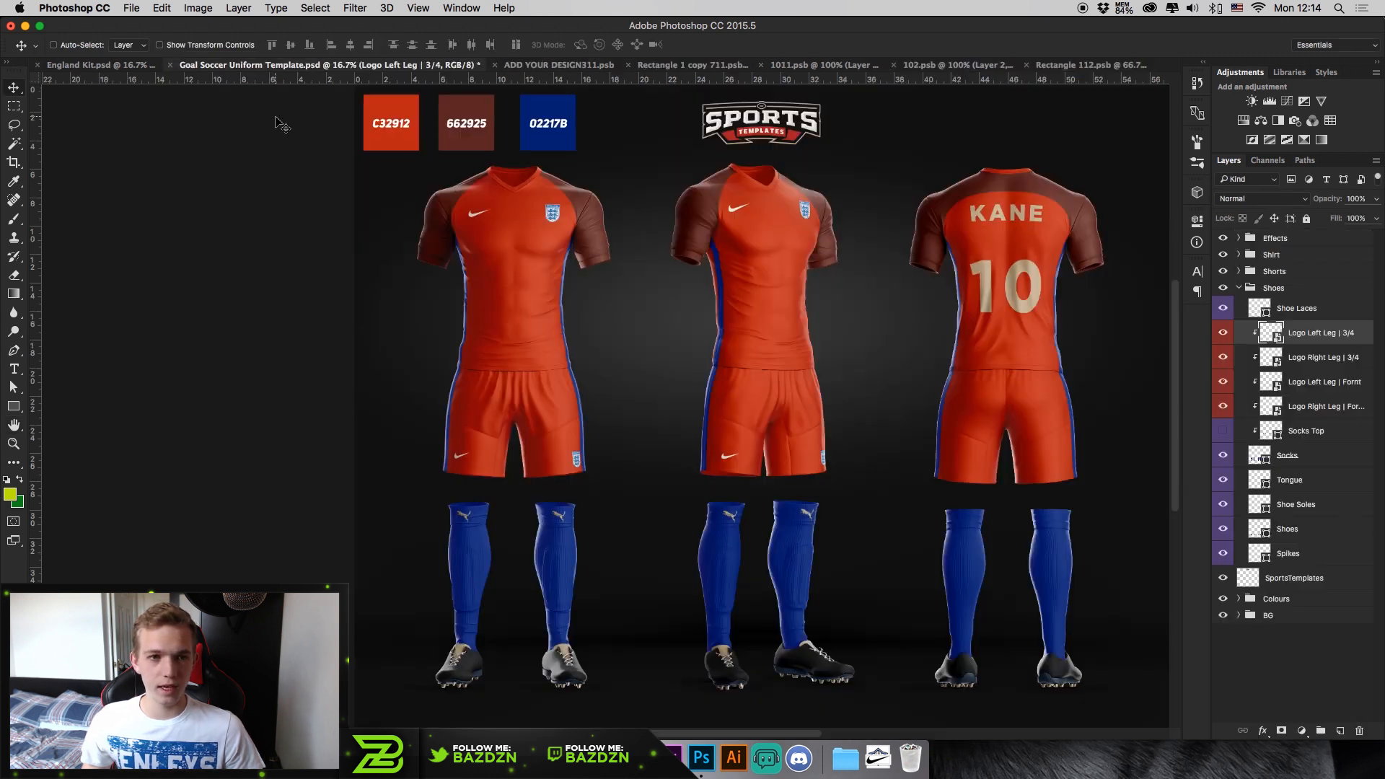
pyautogui.click(256, 66)
pyautogui.press('t')
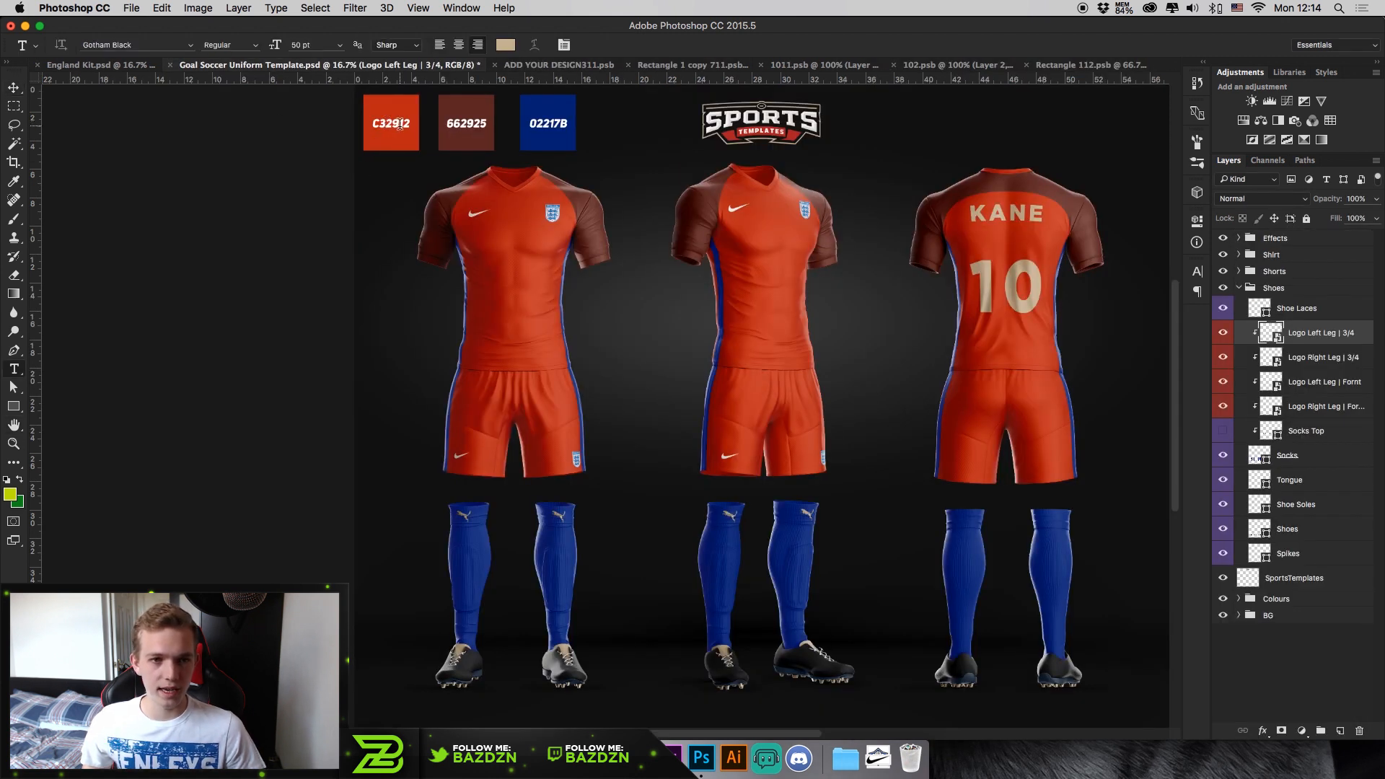
pyautogui.click(399, 124)
pyautogui.doubleClick(370, 124)
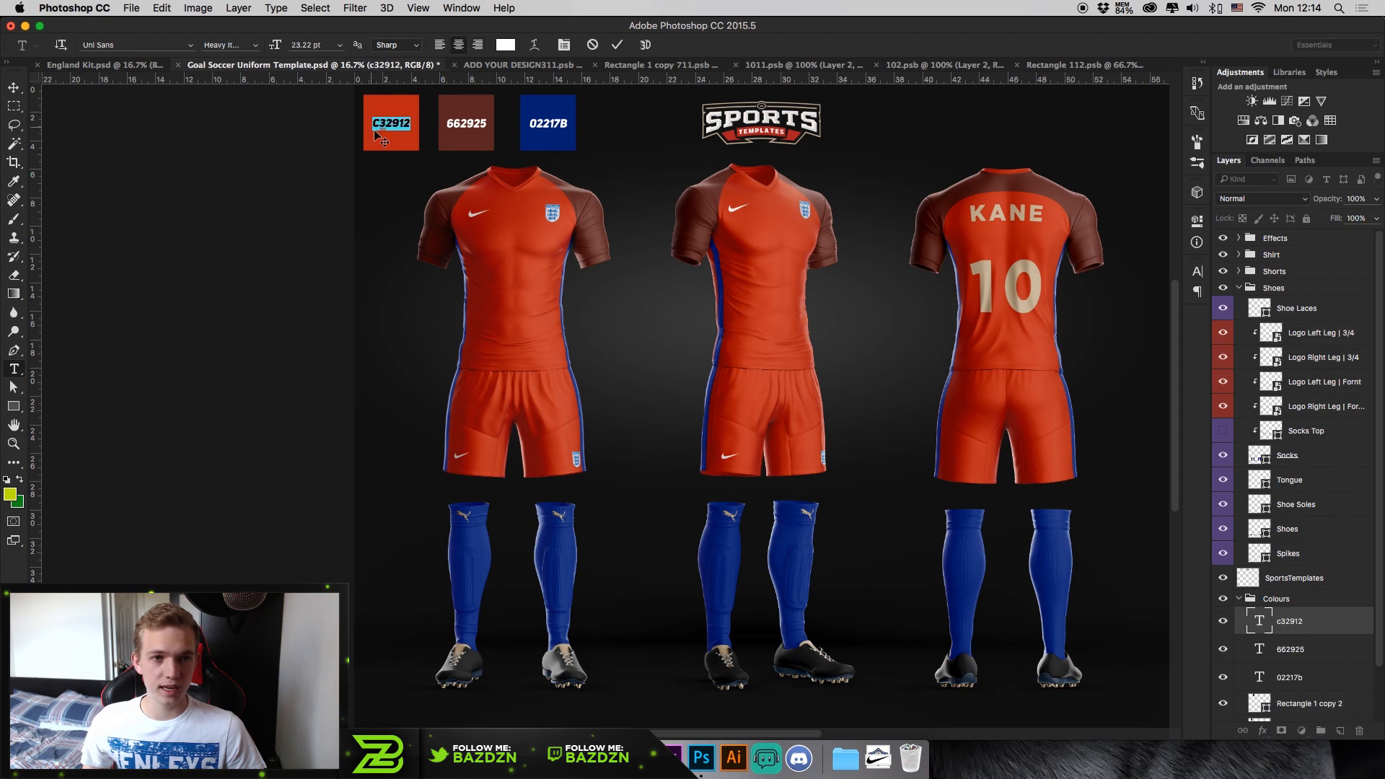
pyautogui.click(617, 45)
pyautogui.click(1053, 65)
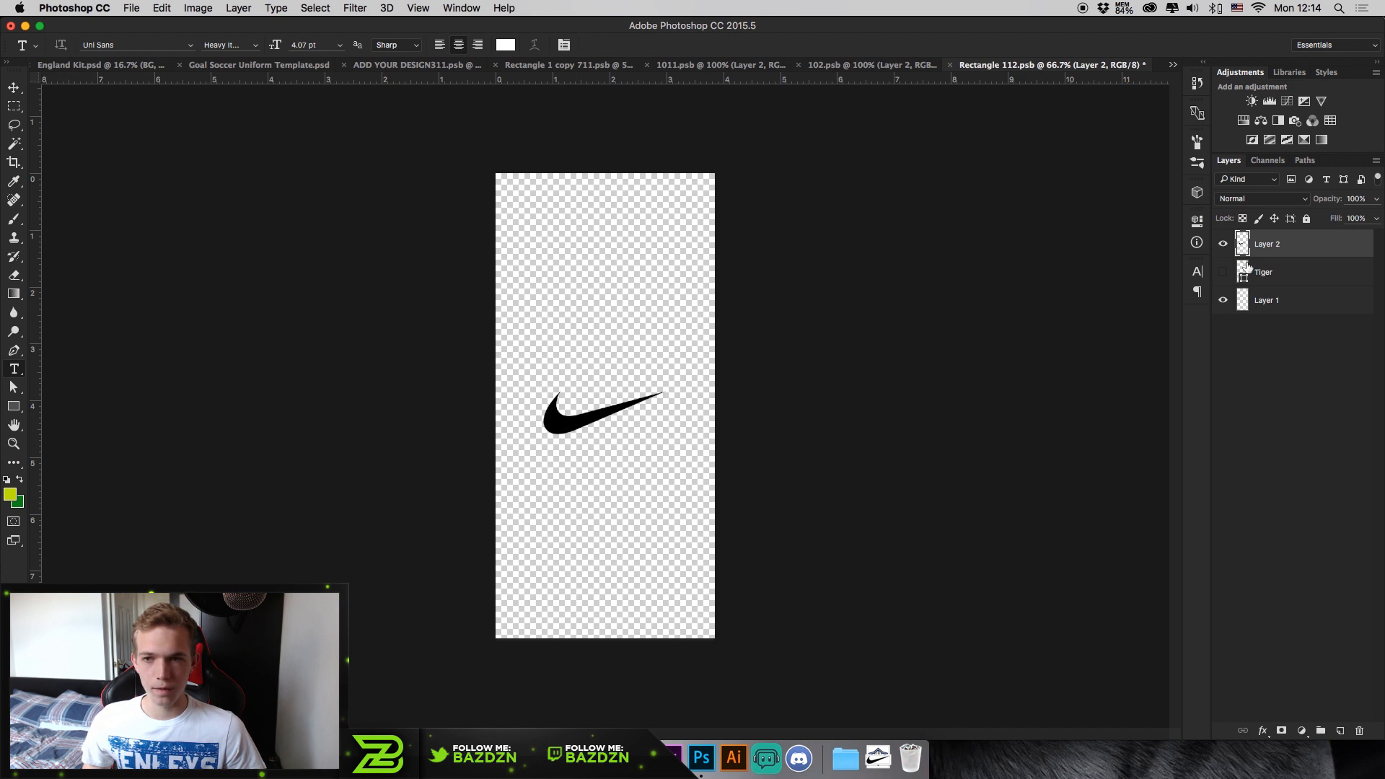
# - Apply a Color Overlay to the swoosh on Layer 2 using the copied red C32912
pyautogui.doubleClick(1315, 244)
pyautogui.click(822, 583)
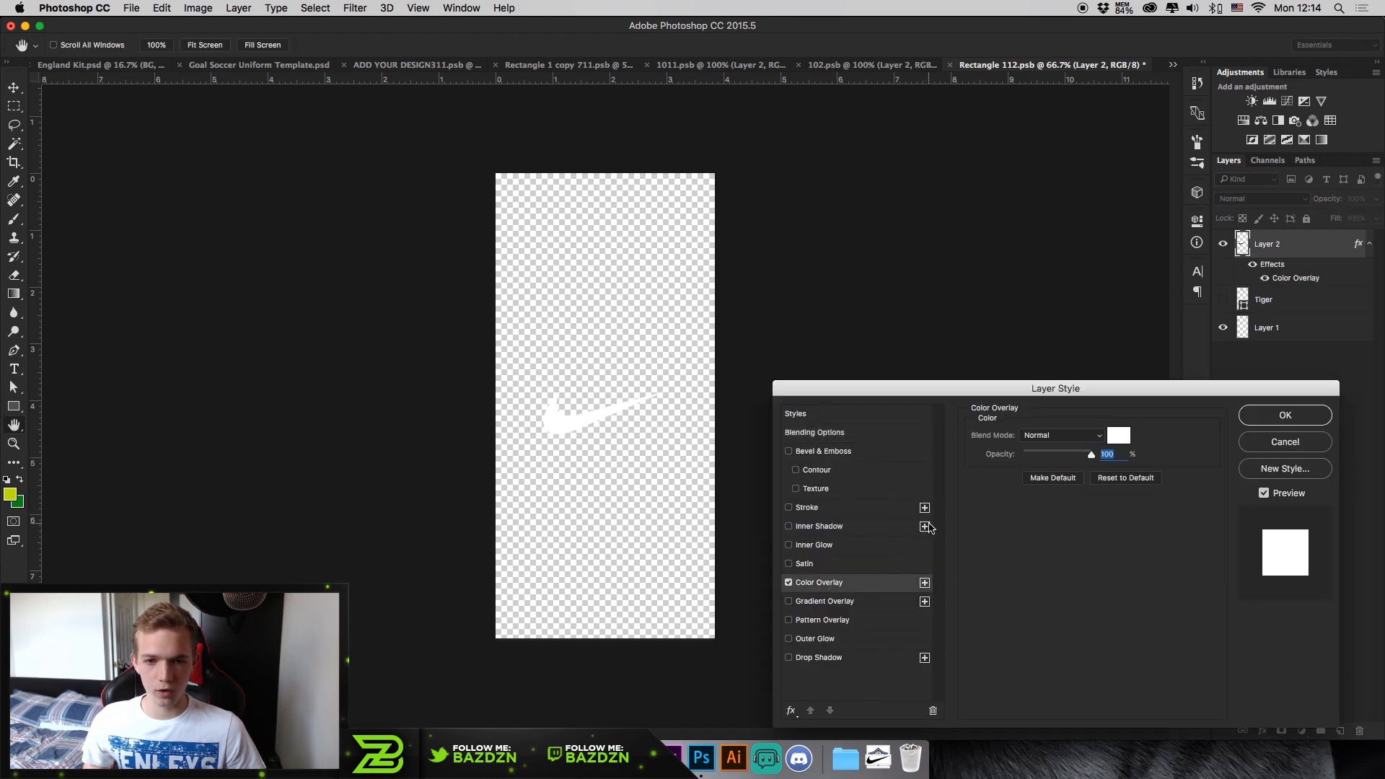
pyautogui.click(1117, 438)
pyautogui.doubleClick(1058, 629)
pyautogui.press('super+v')
pyautogui.click(1132, 384)
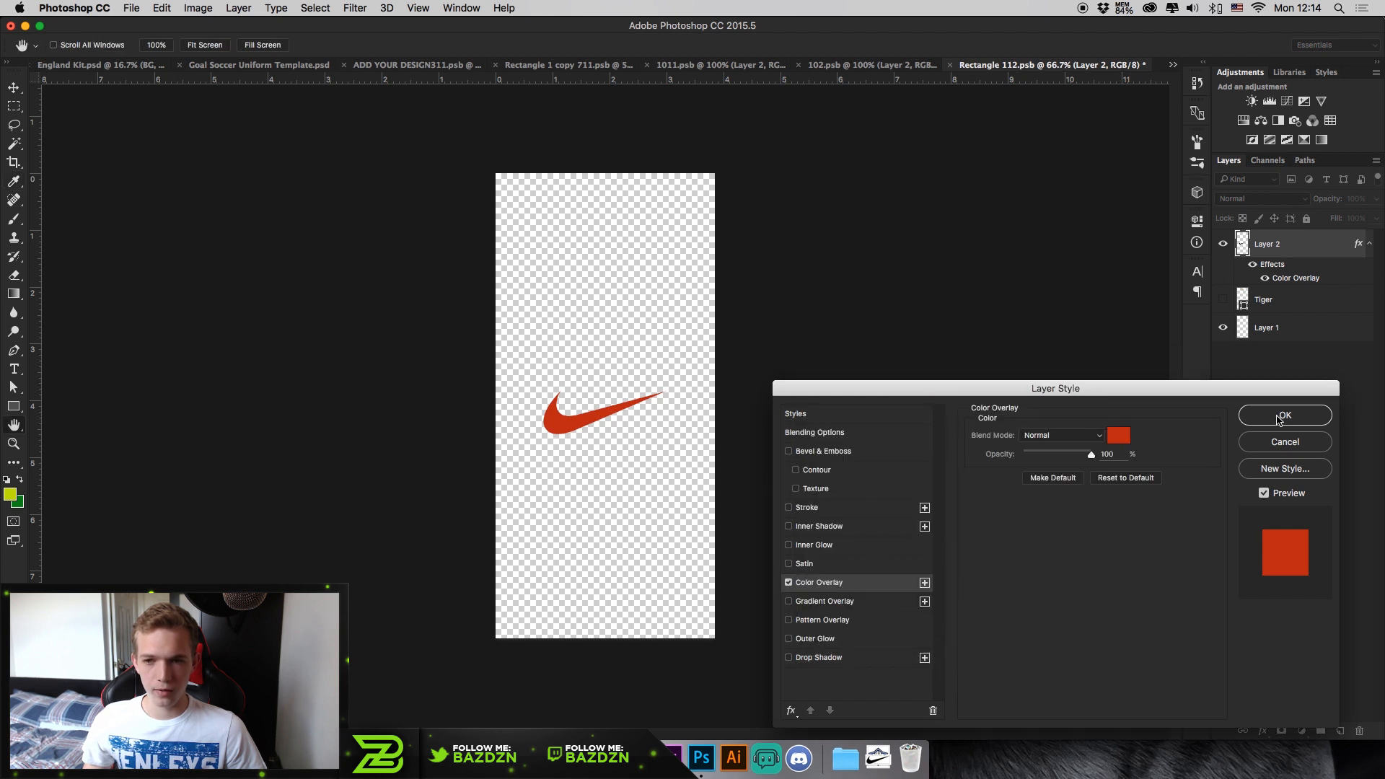
pyautogui.click(1281, 418)
# - Save the Rectangle 112.psb smart object and return to Goal Soccer Uniform Template.psd
pyautogui.press('t')
pyautogui.press('super+s')
pyautogui.click(213, 68)
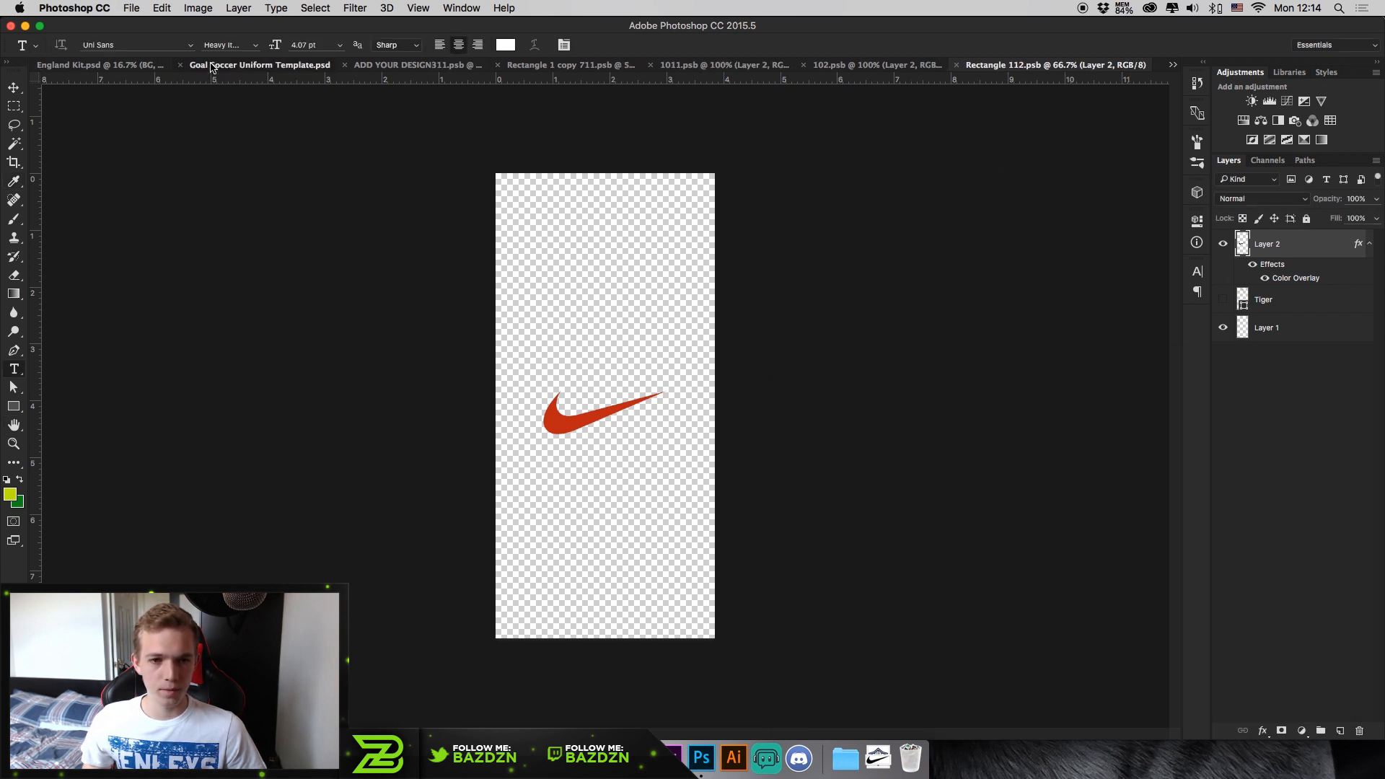
# - Examine the swoosh logos on the socks up close, and review the whole kit in the front, three-quarter and back views
pyautogui.scroll(5, 577, 468)
pyautogui.scroll(-5, 576, 468)
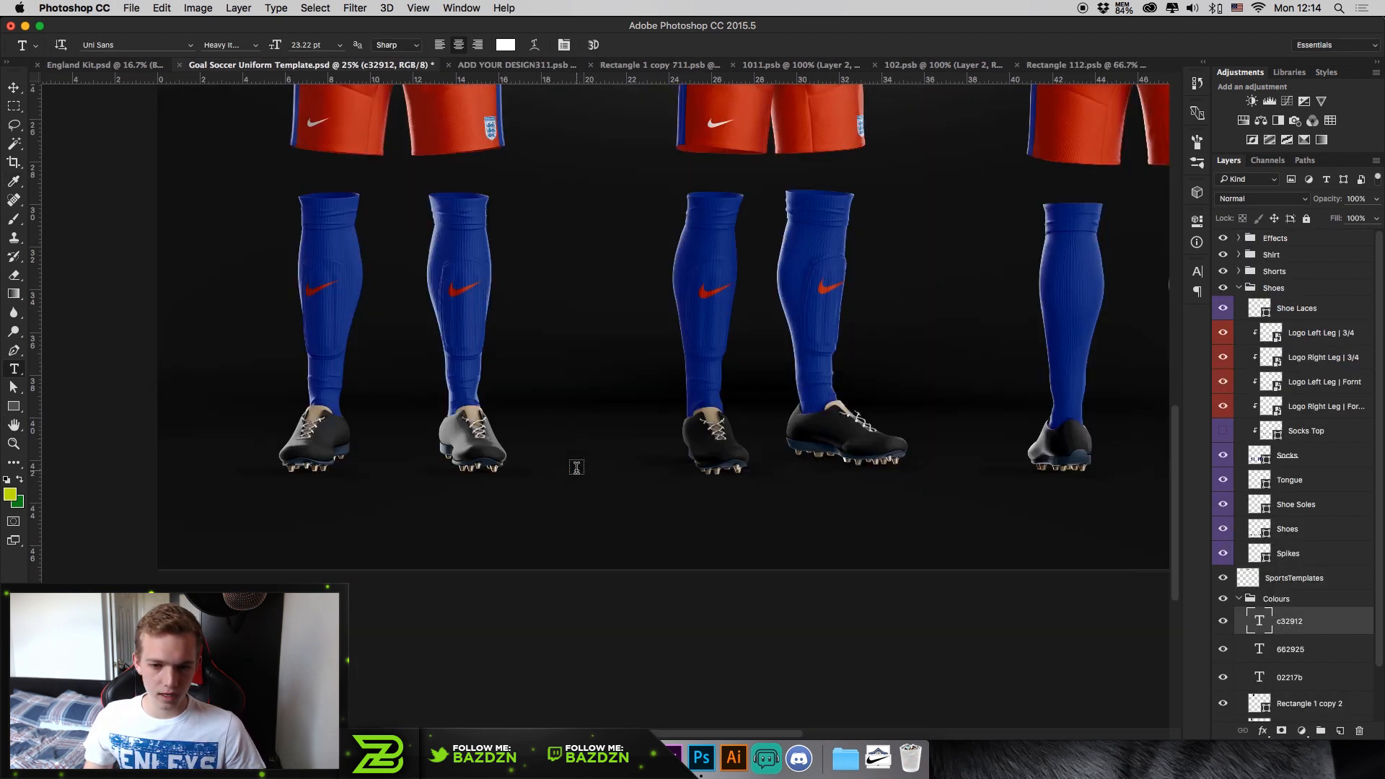
pyautogui.hscroll(5, 417, 334)
pyautogui.hscroll(-4, 447, 328)
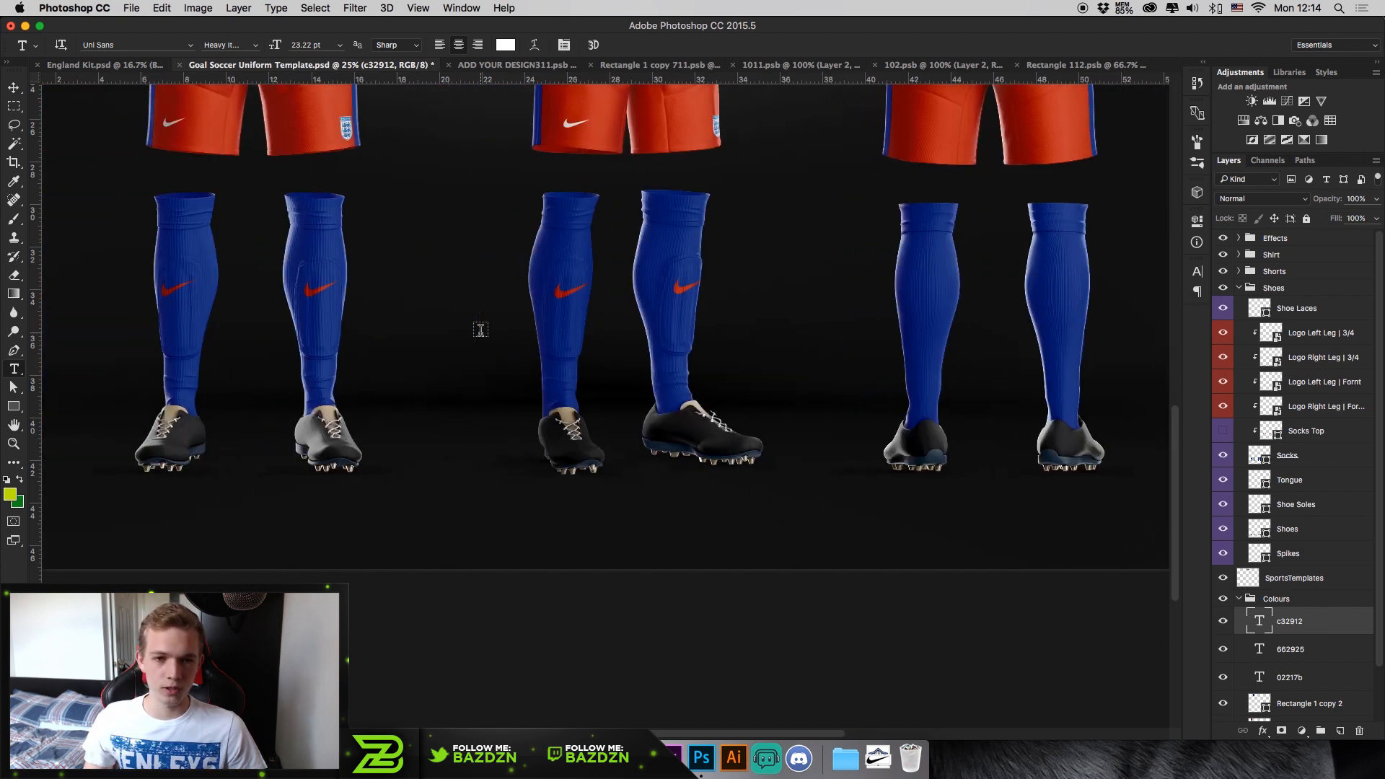
pyautogui.scroll(-3, 481, 329)
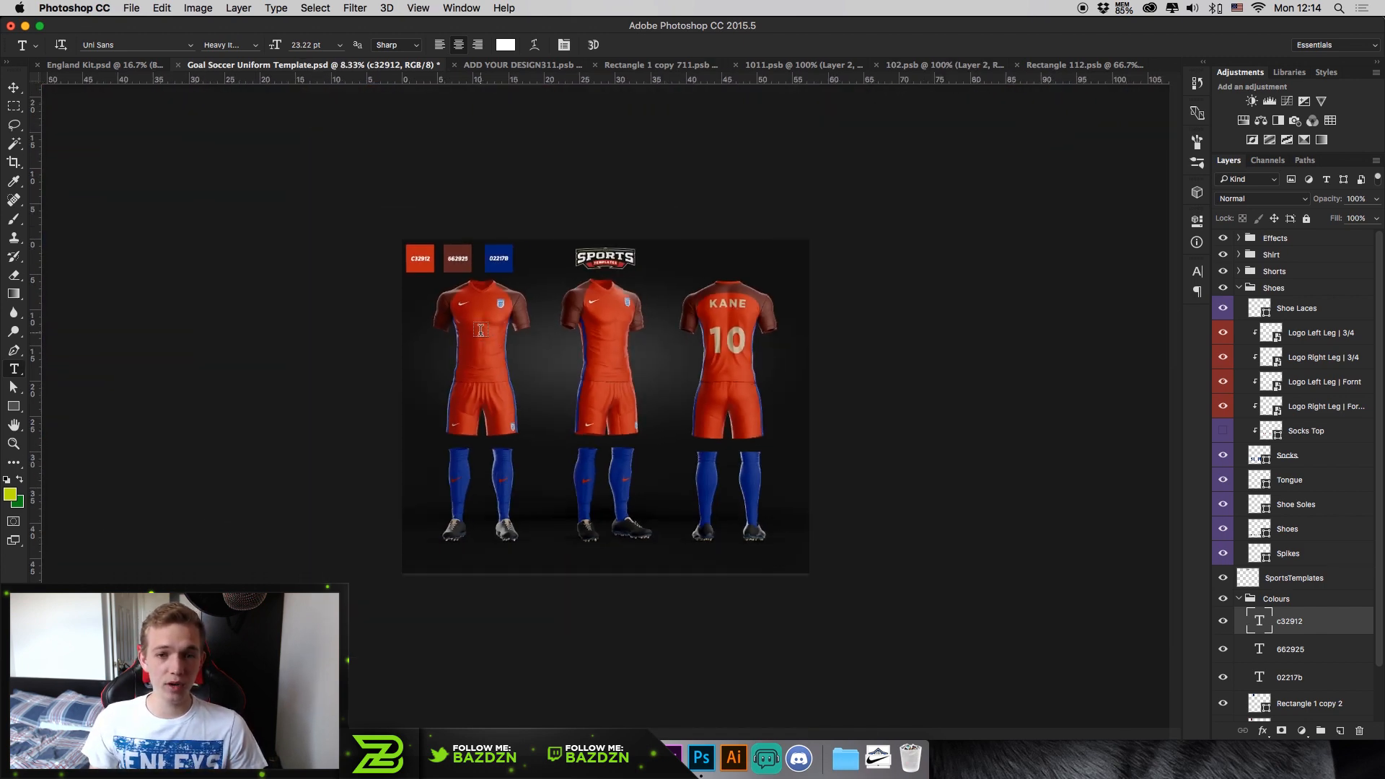
pyautogui.scroll(1, 481, 329)
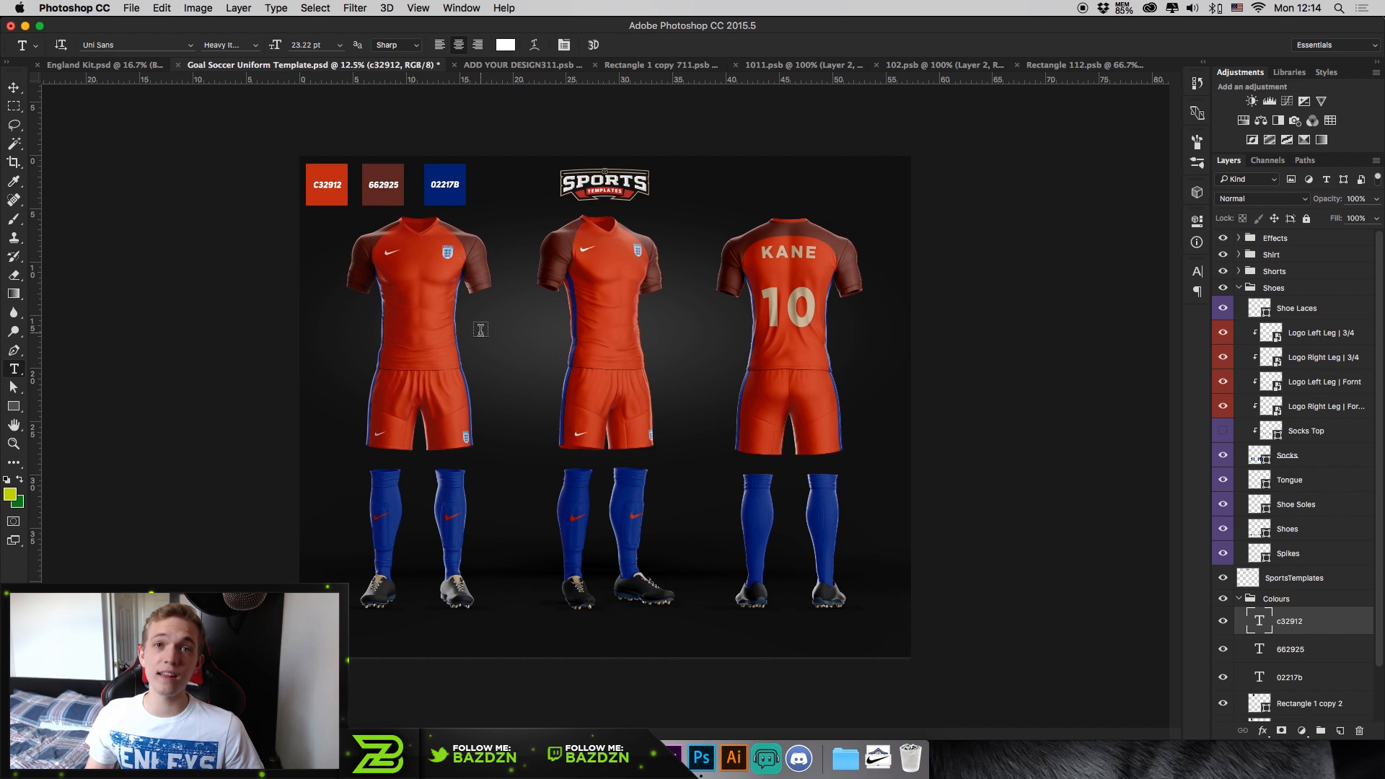
pyautogui.scroll(1, 480, 330)
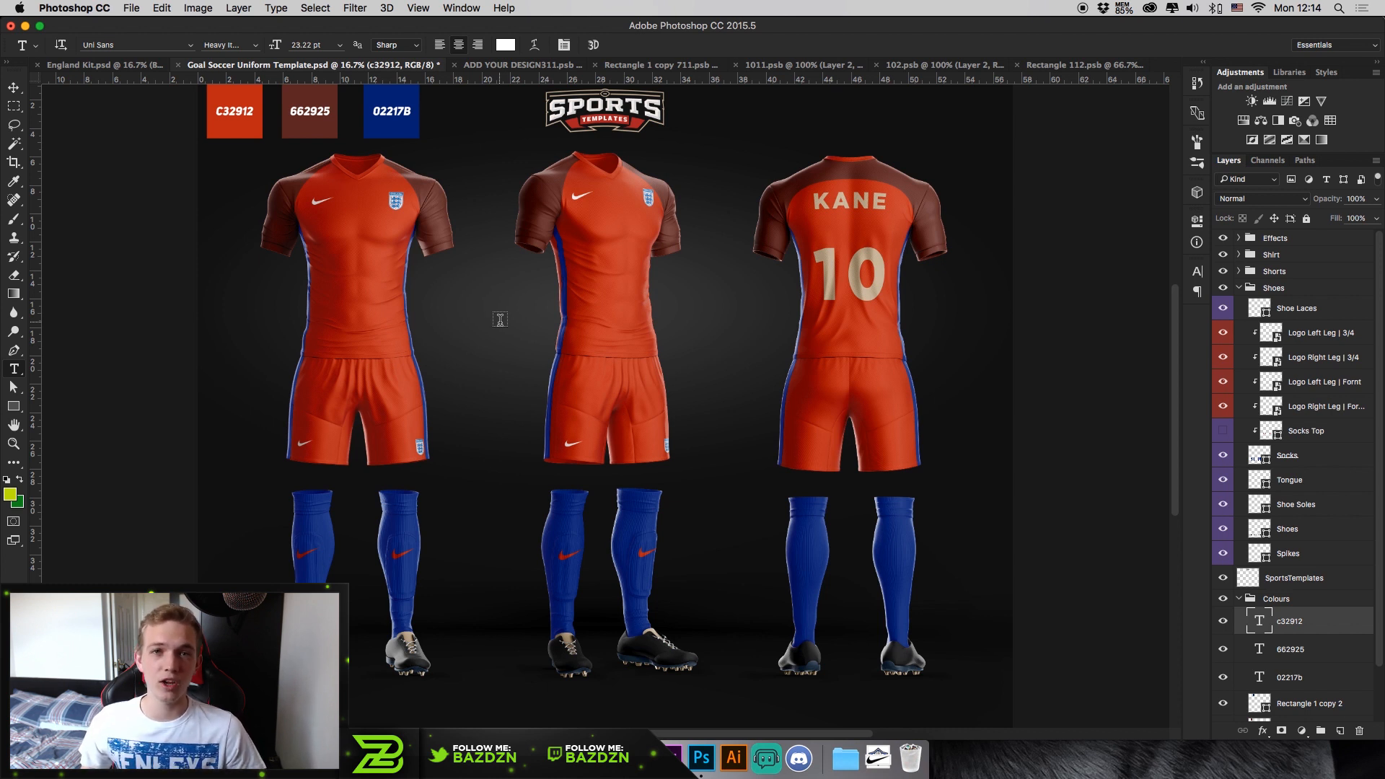
pyautogui.hscroll(1, 500, 320)
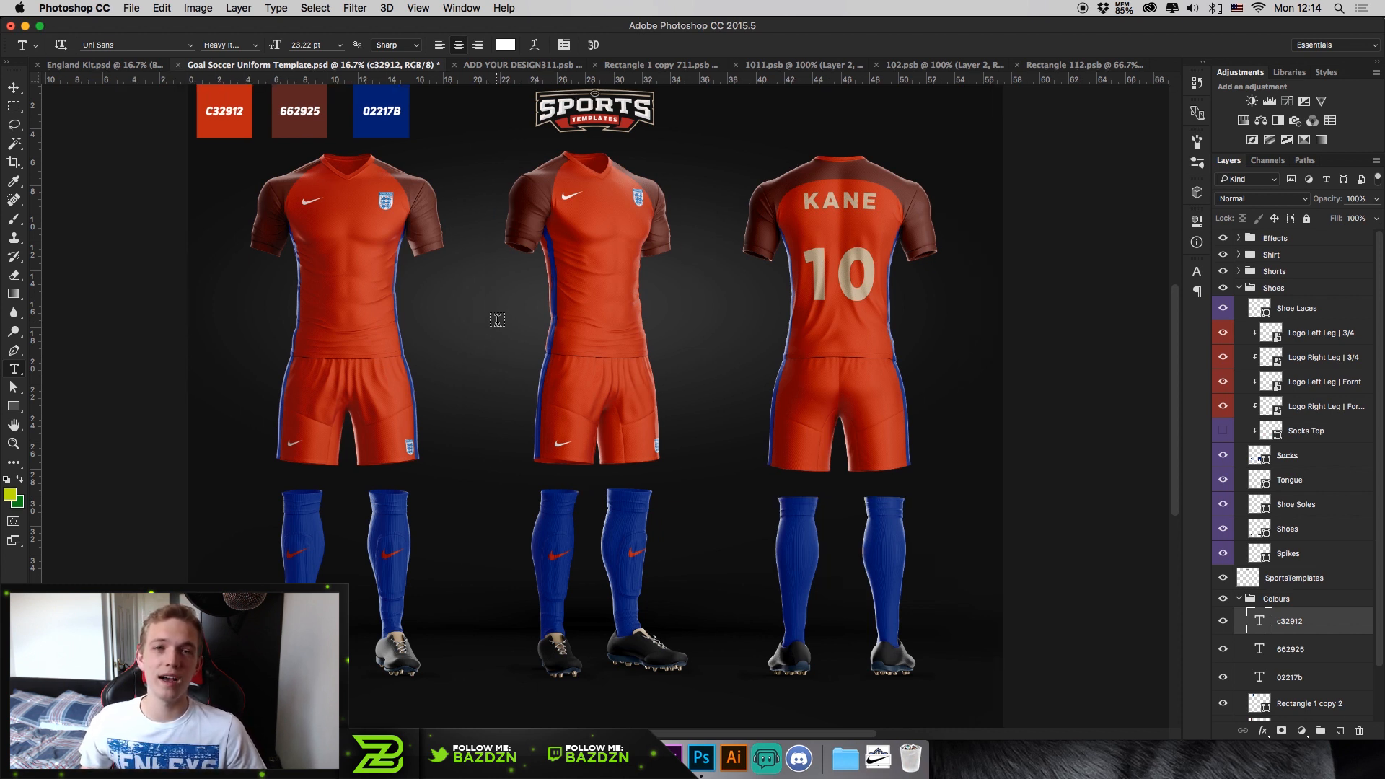